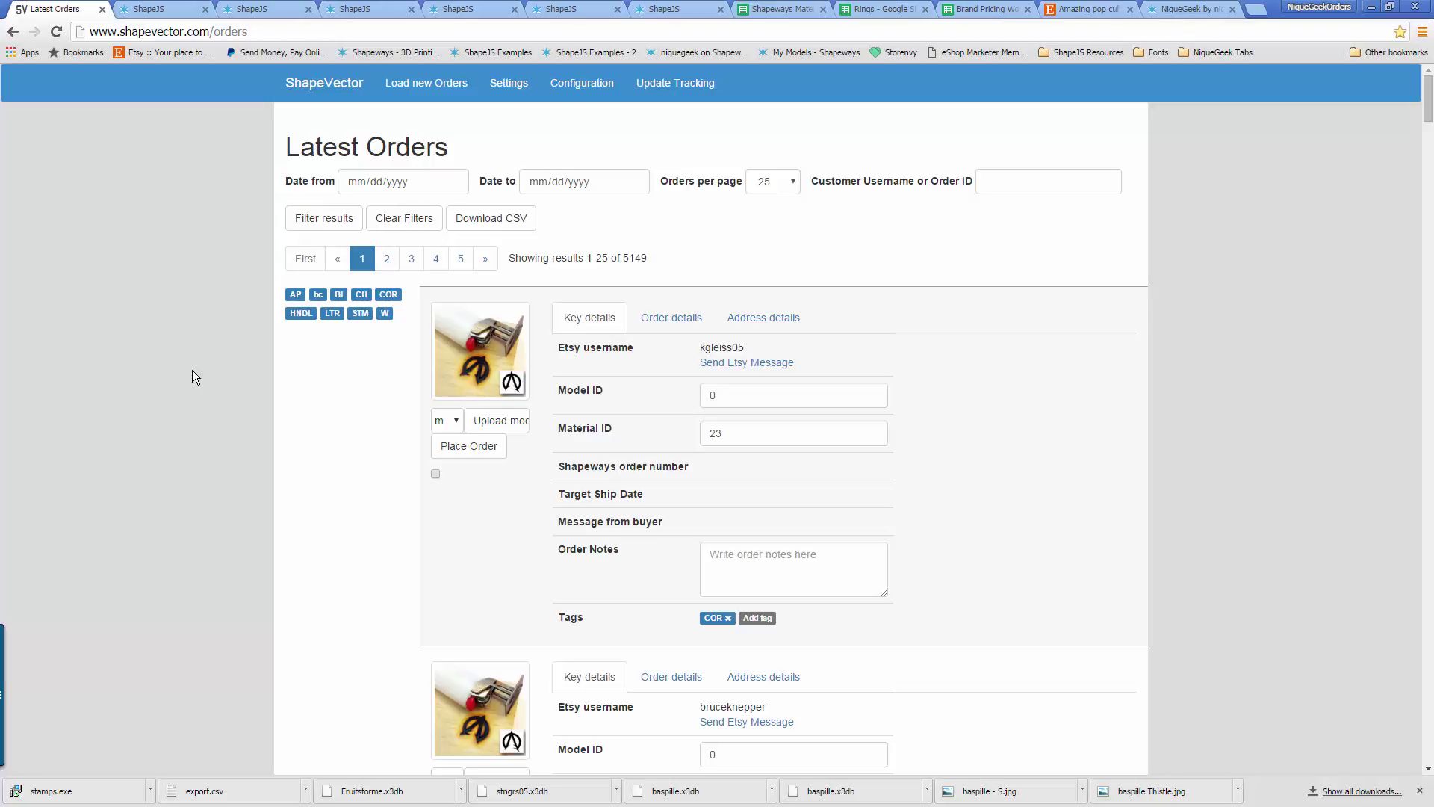
{"action": "scroll", "coordinate": [230, 364], "scroll_direction": "down", "scroll_amount": 3}
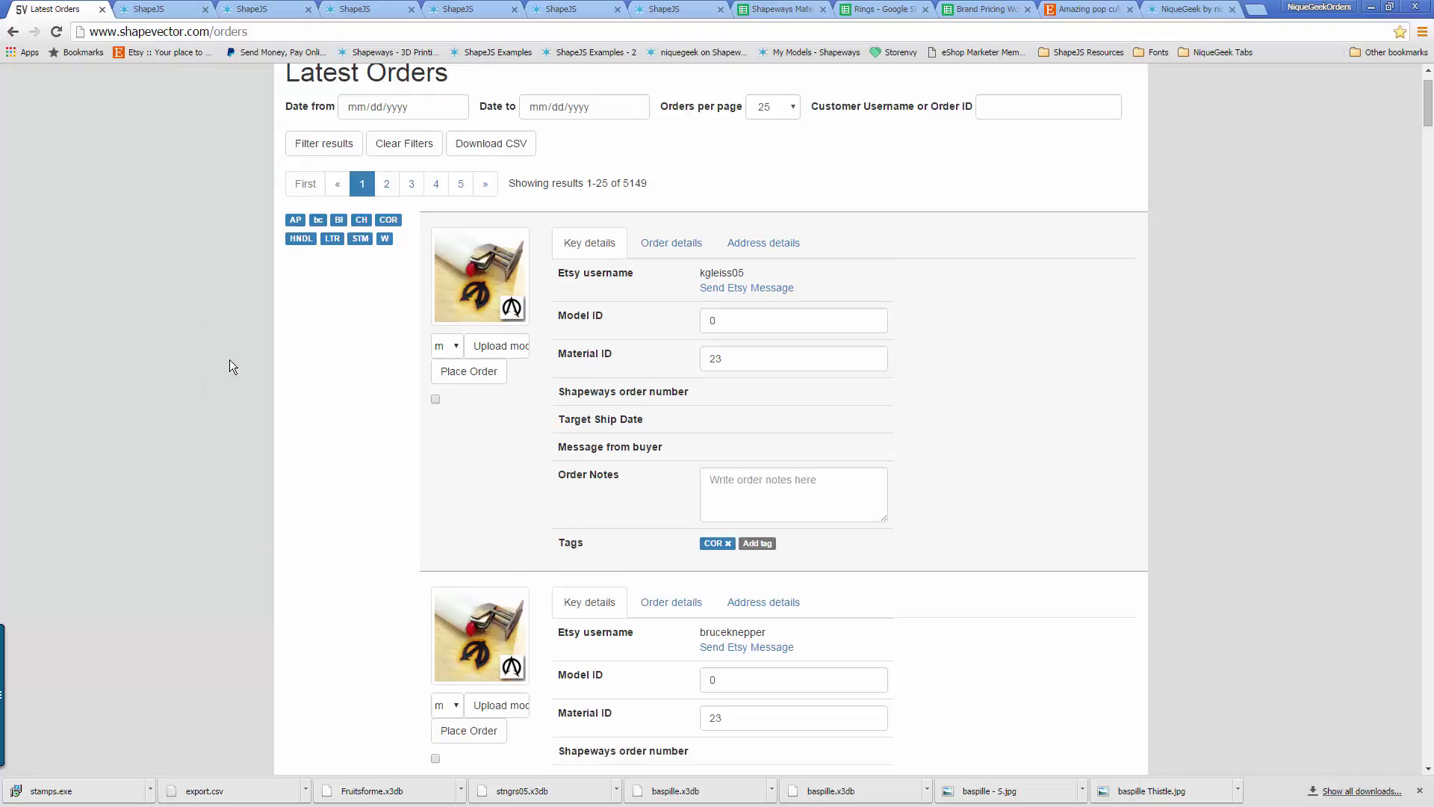
{"action": "scroll", "coordinate": [230, 436], "scroll_direction": "up", "scroll_amount": 3}
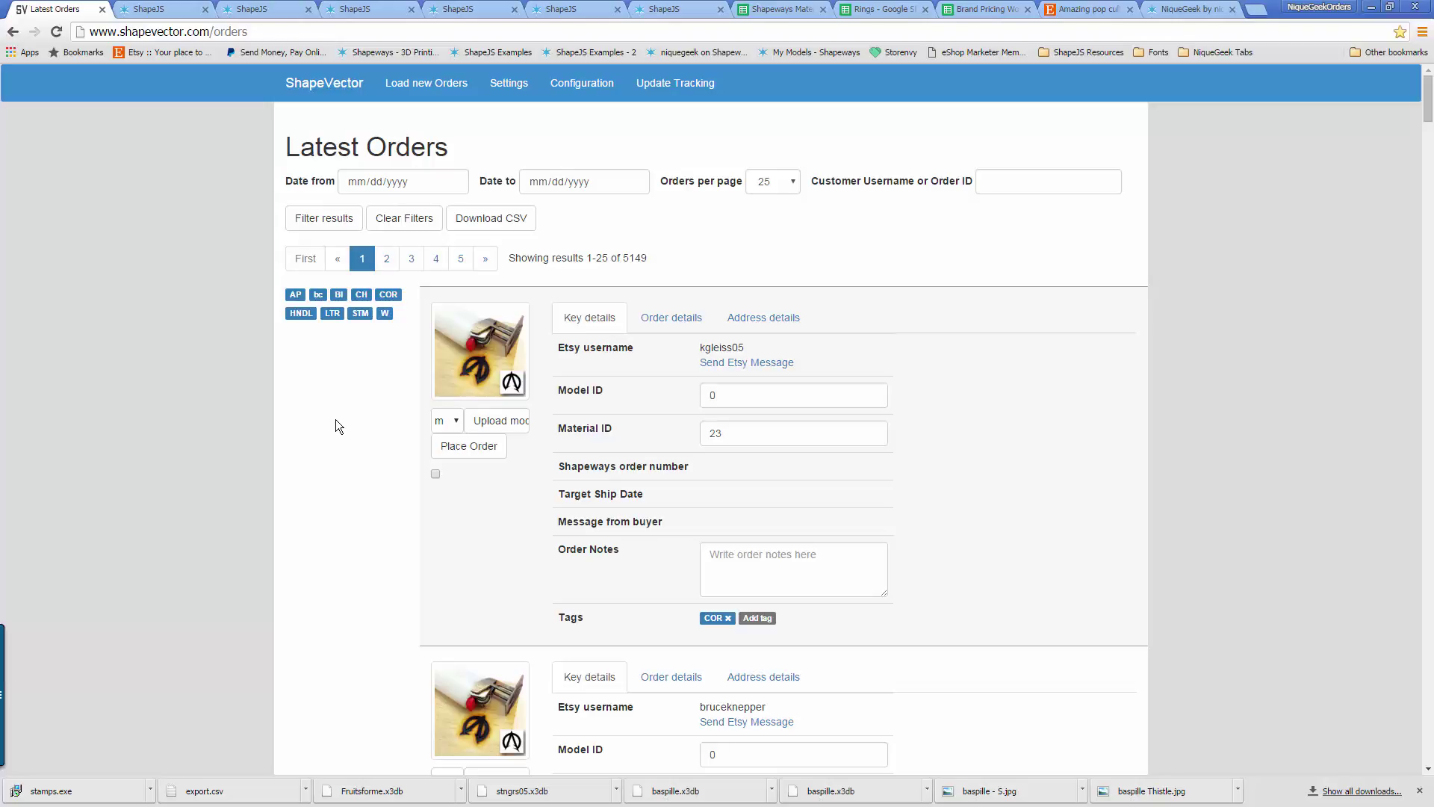
{"action": "scroll", "coordinate": [348, 401], "scroll_direction": "down", "scroll_amount": 5}
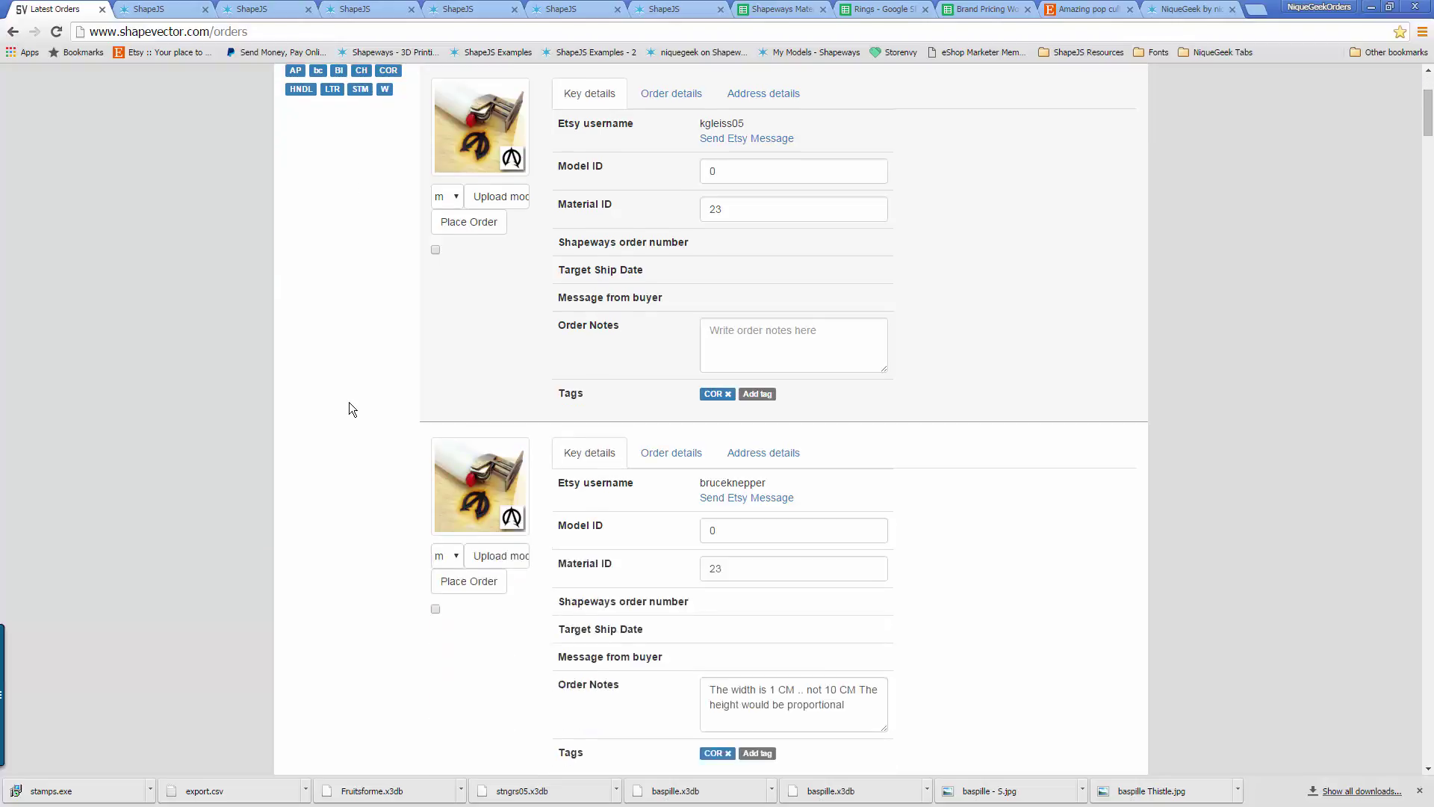
{"action": "scroll", "coordinate": [348, 402], "scroll_direction": "up", "scroll_amount": 5}
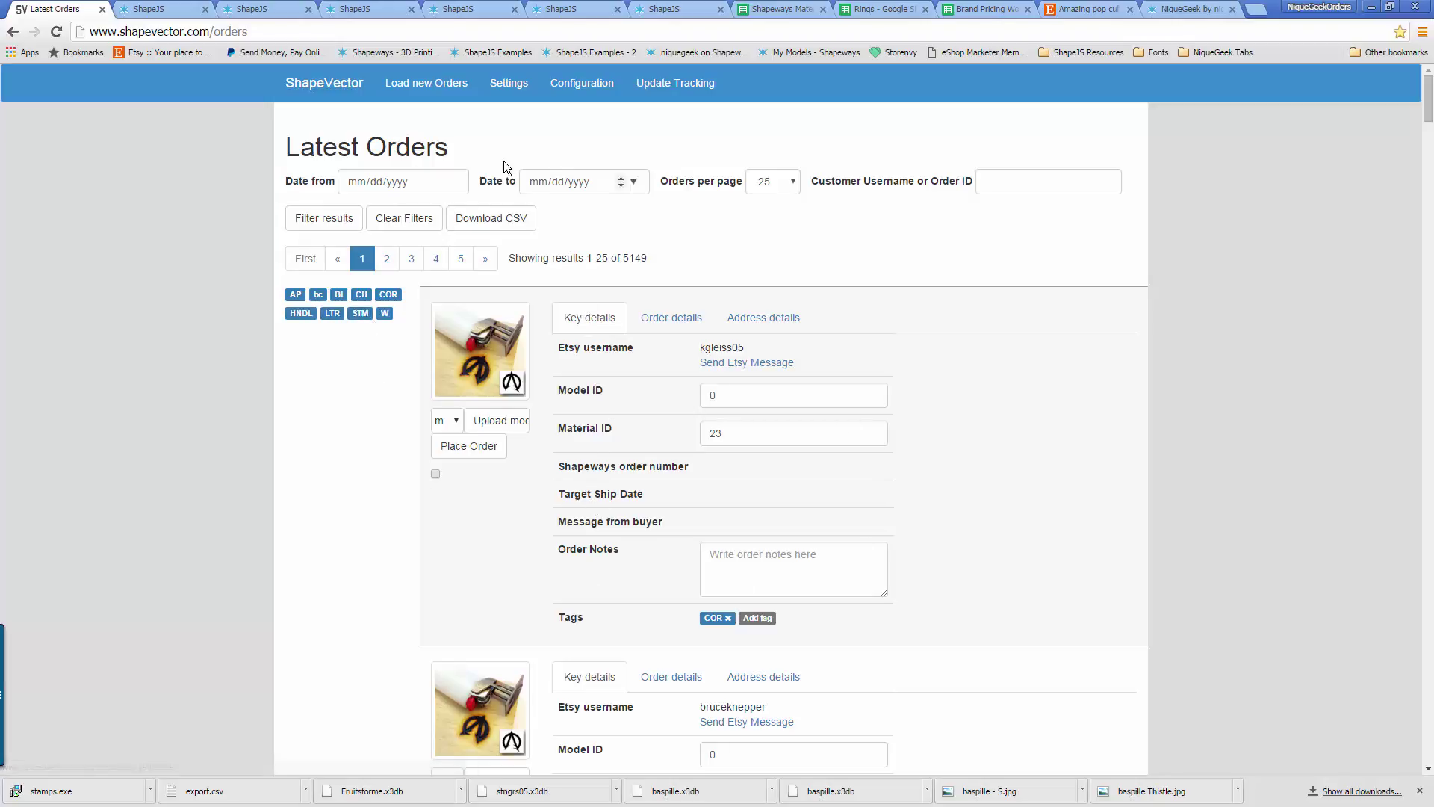
Open the ShapeVector settings and examine the tagging rules, highlighting the item-name text of the electric branding iron rule
{"action": "left_click", "coordinate": [502, 90]}
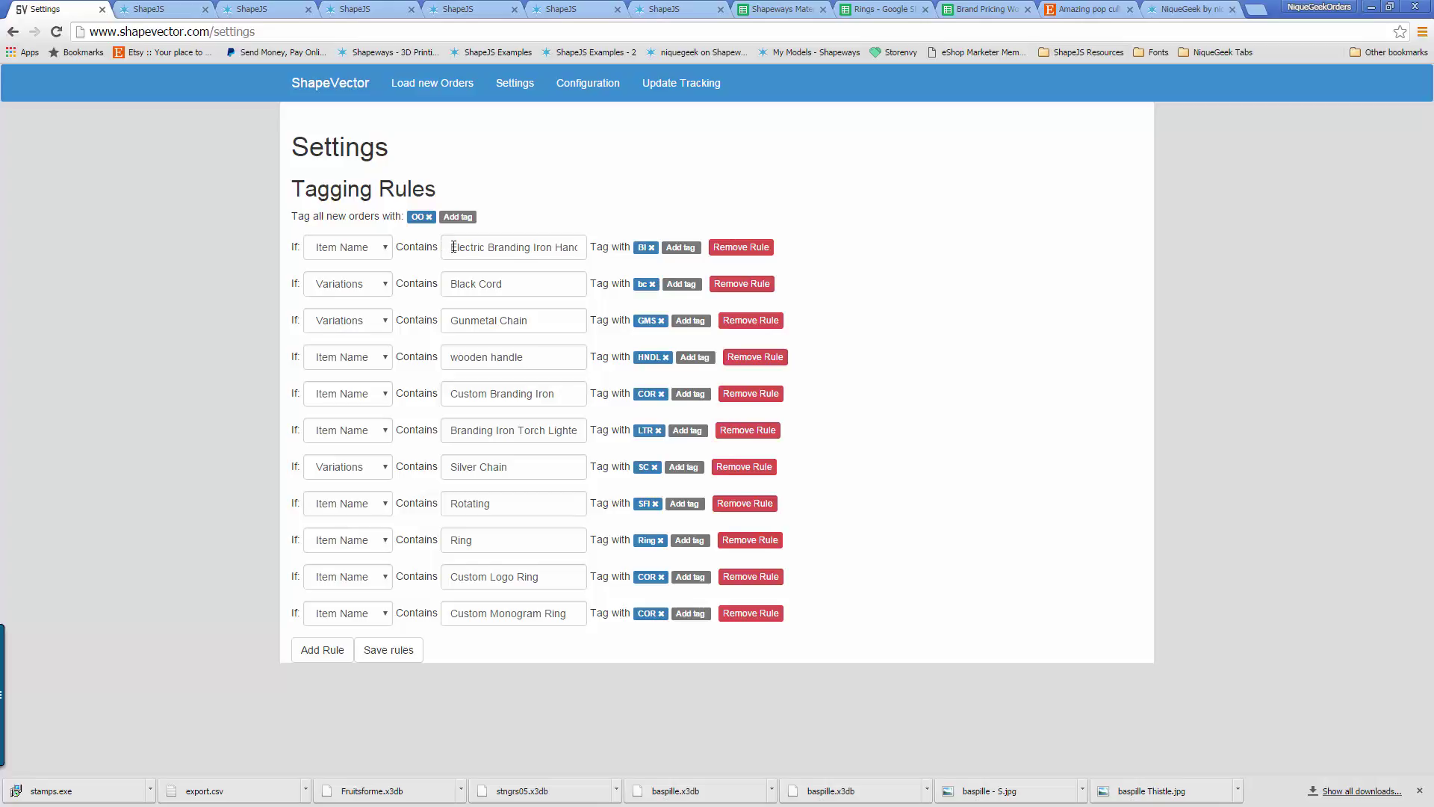
{"action": "left_click_drag", "start_coordinate": [483, 247], "coordinate": [448, 248]}
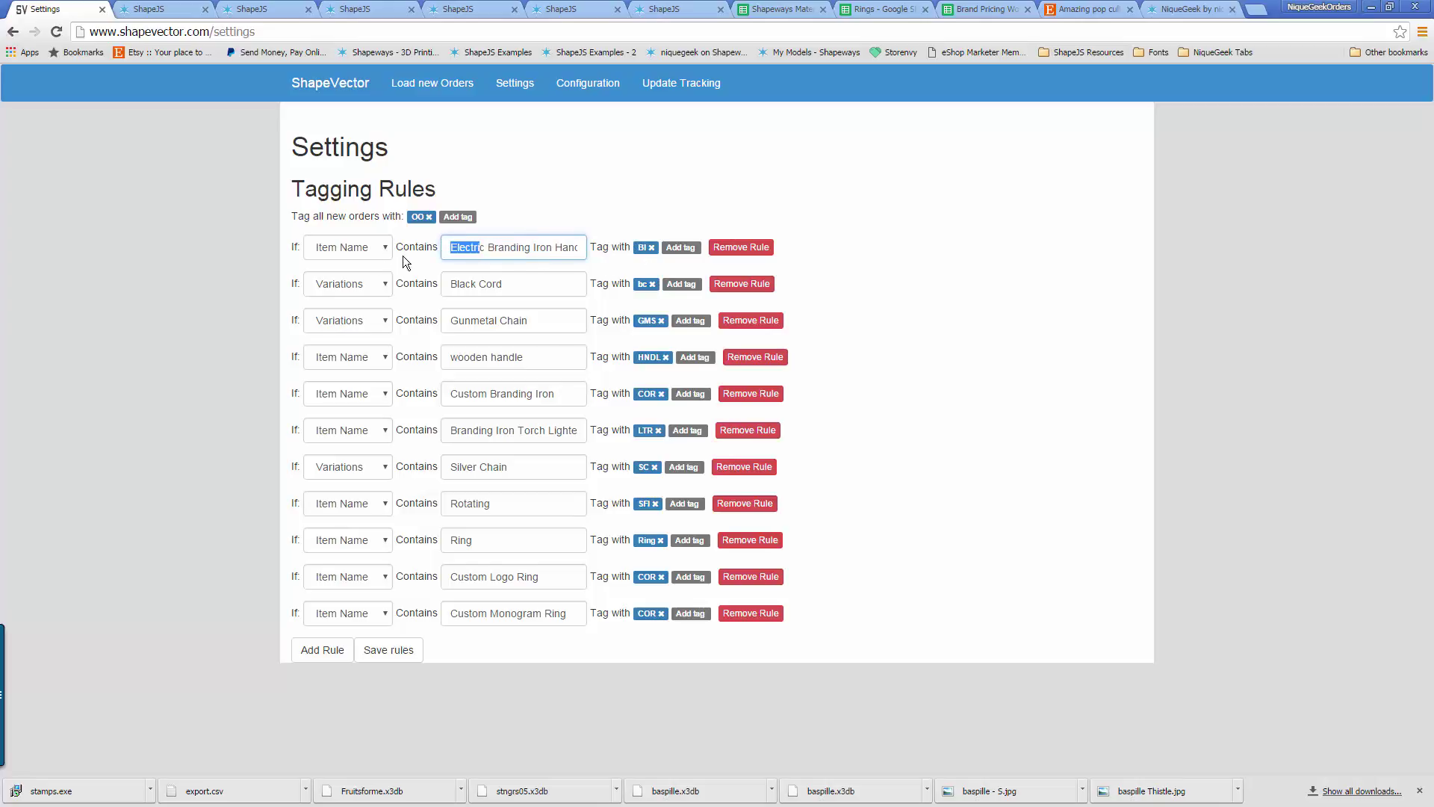
{"action": "left_click", "coordinate": [260, 377]}
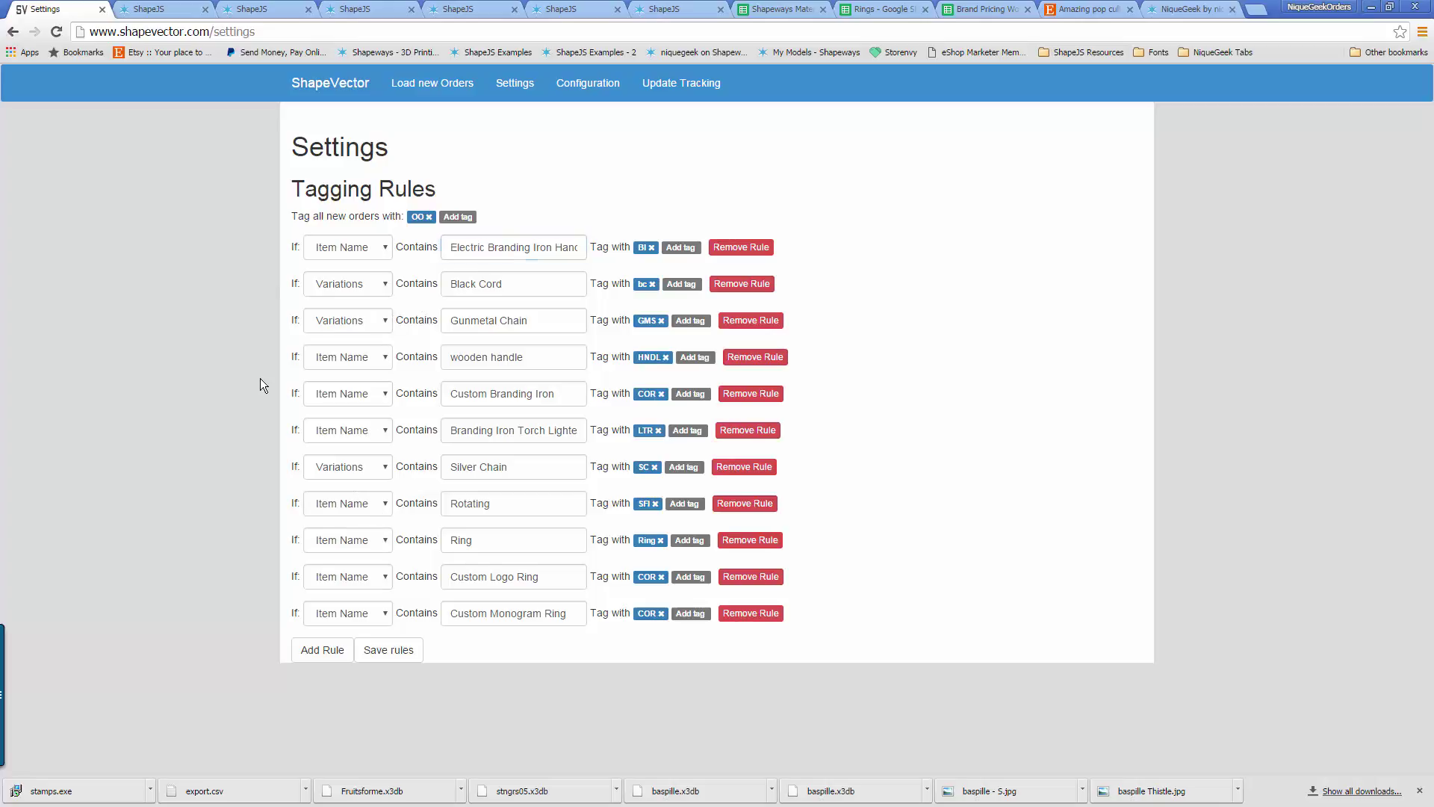
Return to the latest orders and view the first order's address details before switching back to its key details
{"action": "left_click", "coordinate": [355, 101]}
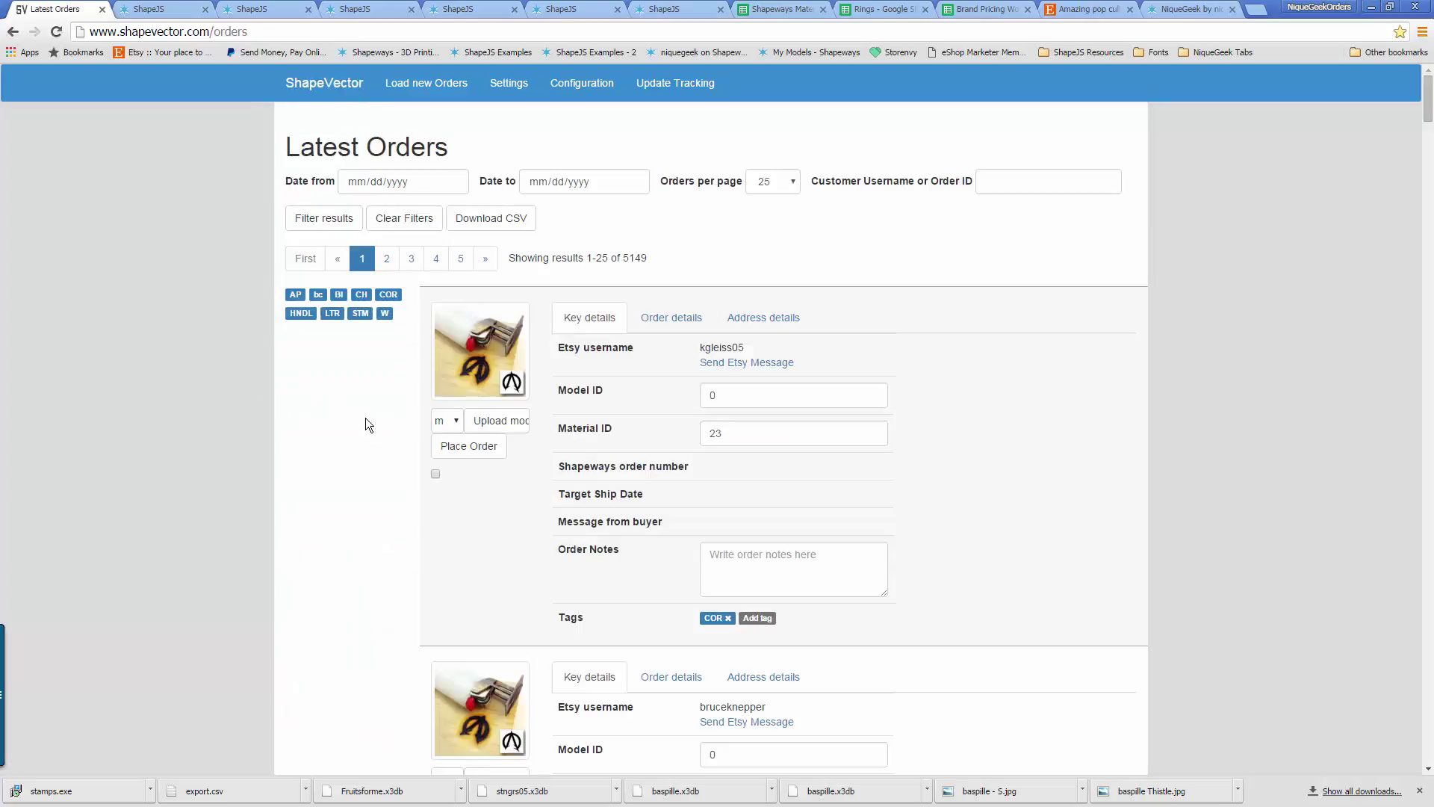
{"action": "scroll", "coordinate": [724, 499], "scroll_direction": "down", "scroll_amount": 1}
{"action": "scroll", "coordinate": [723, 557], "scroll_direction": "down", "scroll_amount": 5}
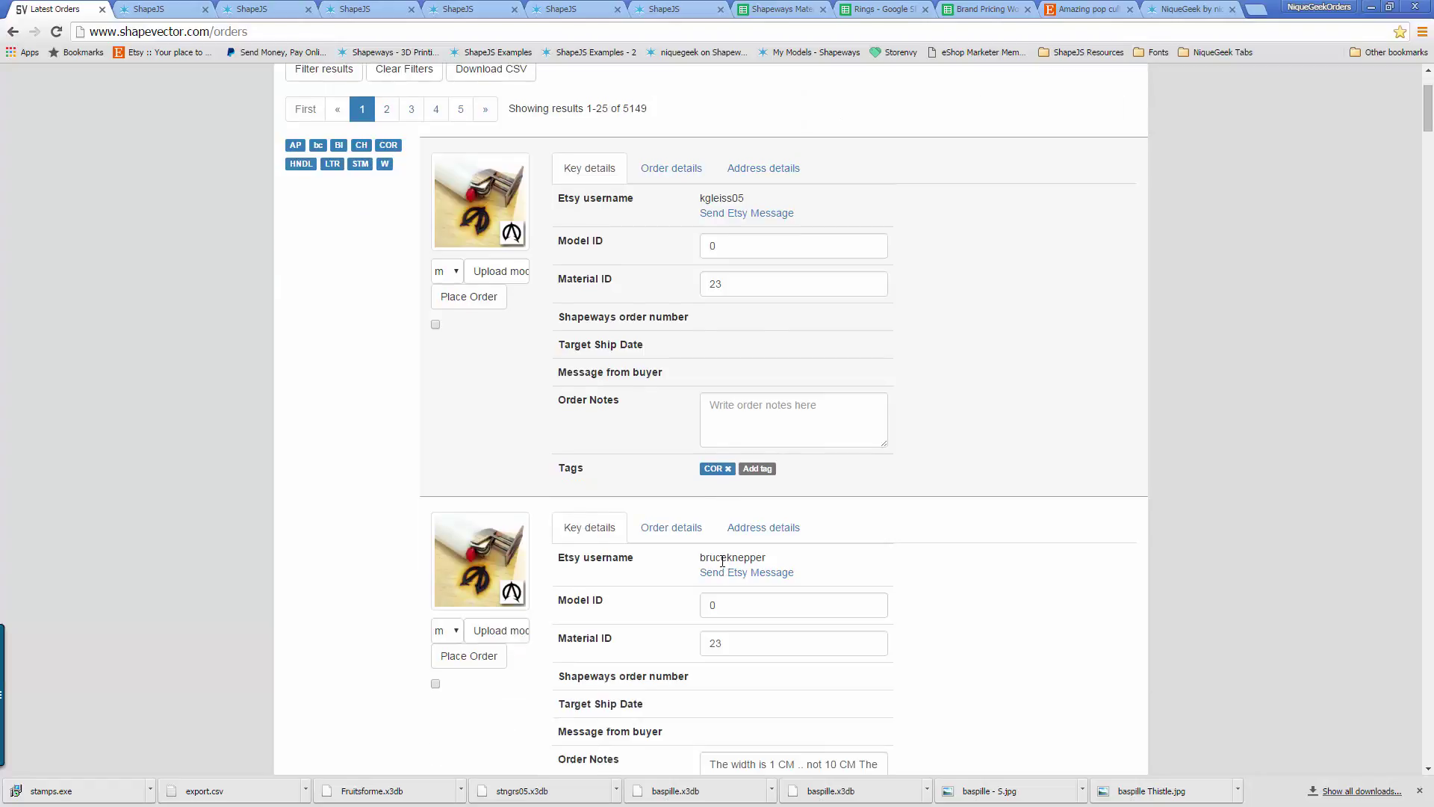
{"action": "scroll", "coordinate": [713, 543], "scroll_direction": "up", "scroll_amount": 5}
{"action": "scroll", "coordinate": [711, 541], "scroll_direction": "up", "scroll_amount": 1}
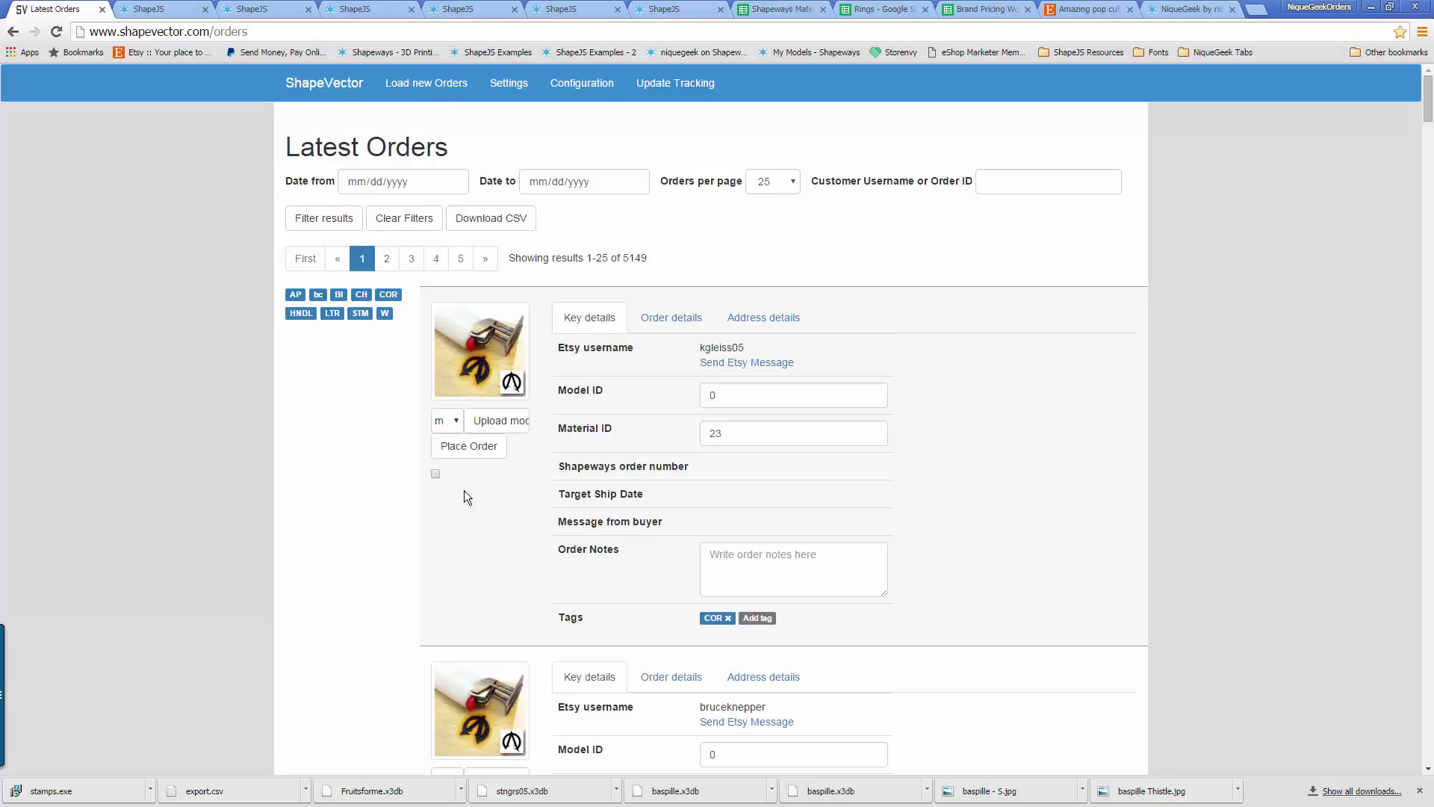
{"action": "left_click", "coordinate": [755, 324]}
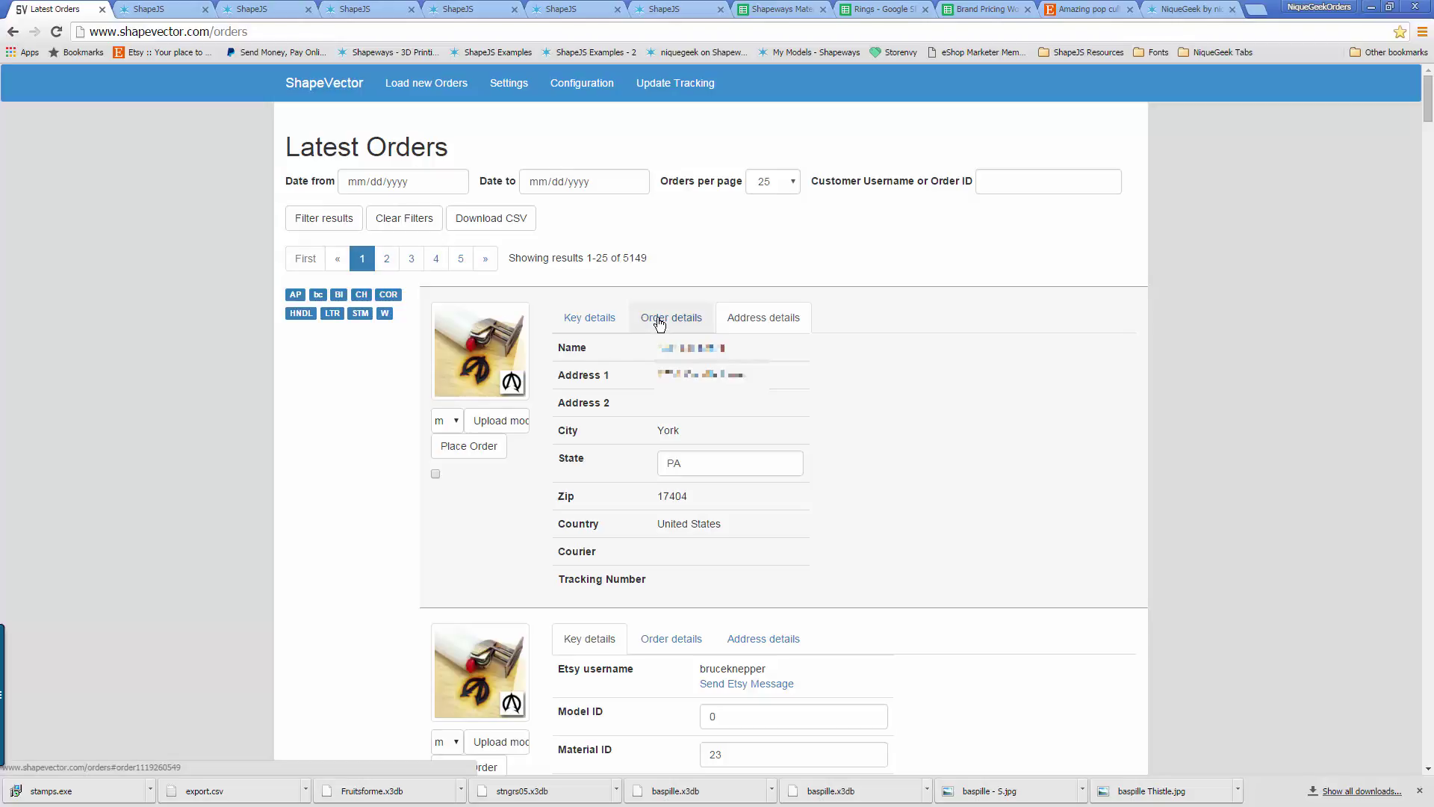
{"action": "left_click", "coordinate": [589, 318]}
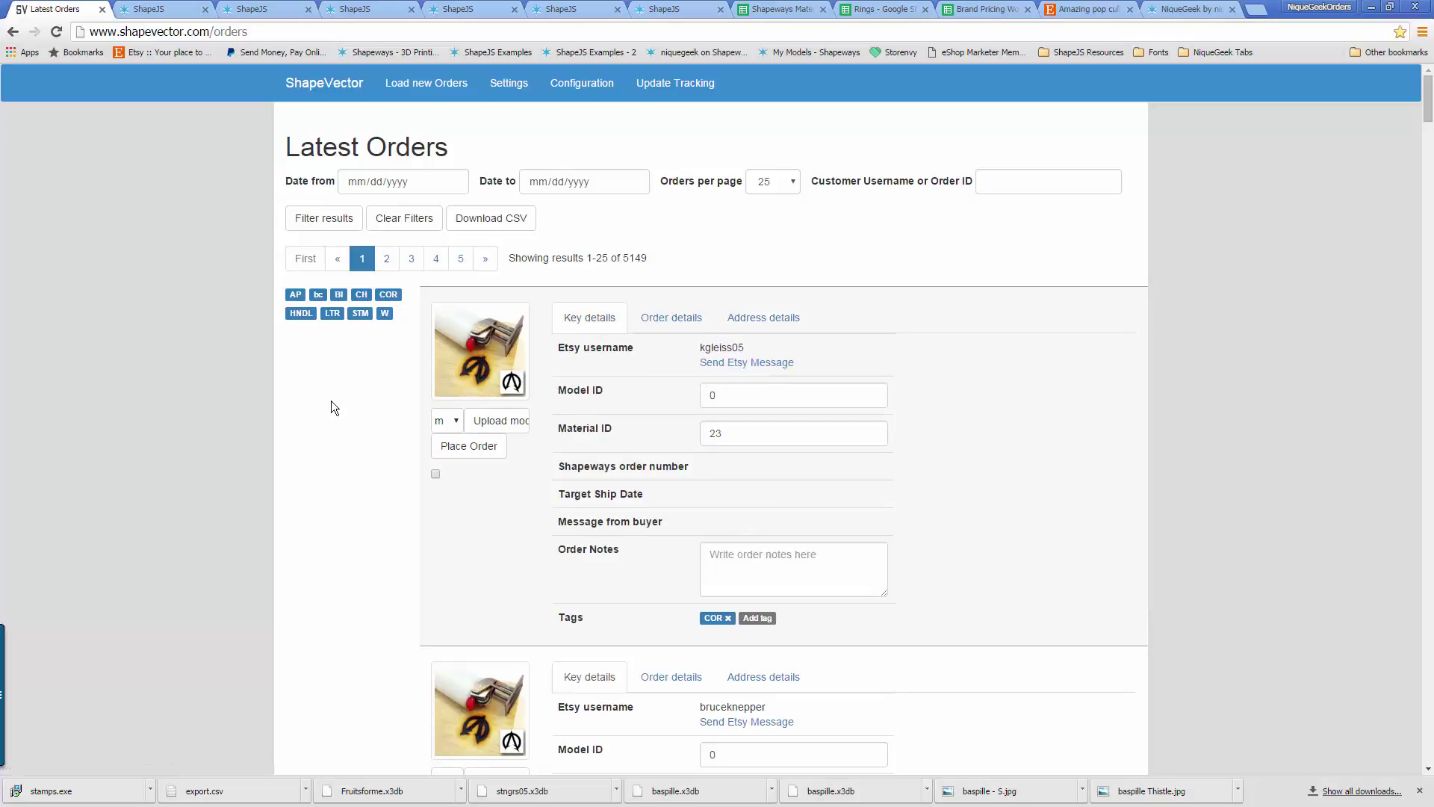
Find the lighter branding iron order with model ID 1968444 in the order list and highlight its Model ID
{"action": "scroll", "coordinate": [333, 407], "scroll_direction": "down", "scroll_amount": 11}
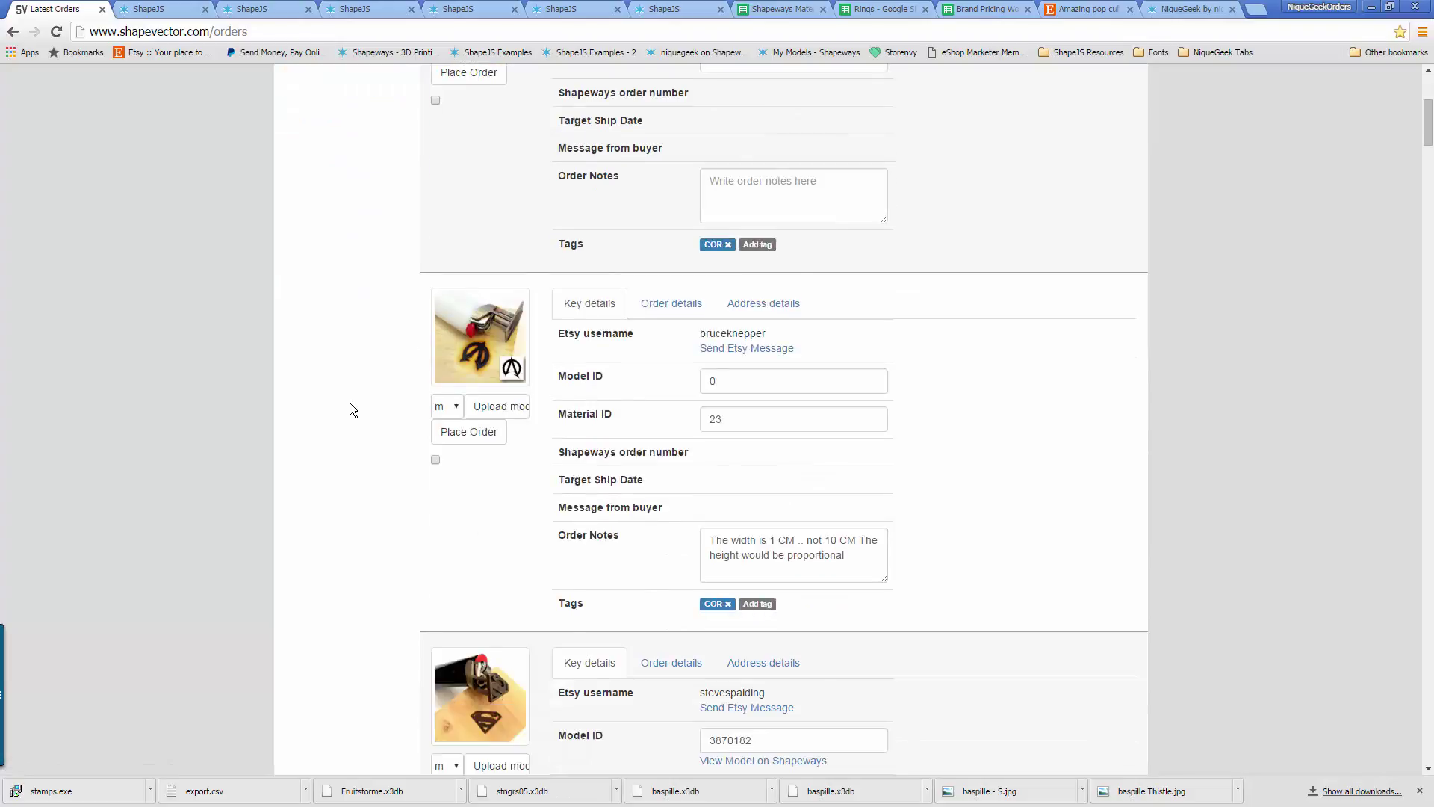
{"action": "scroll", "coordinate": [350, 405], "scroll_direction": "down", "scroll_amount": 10}
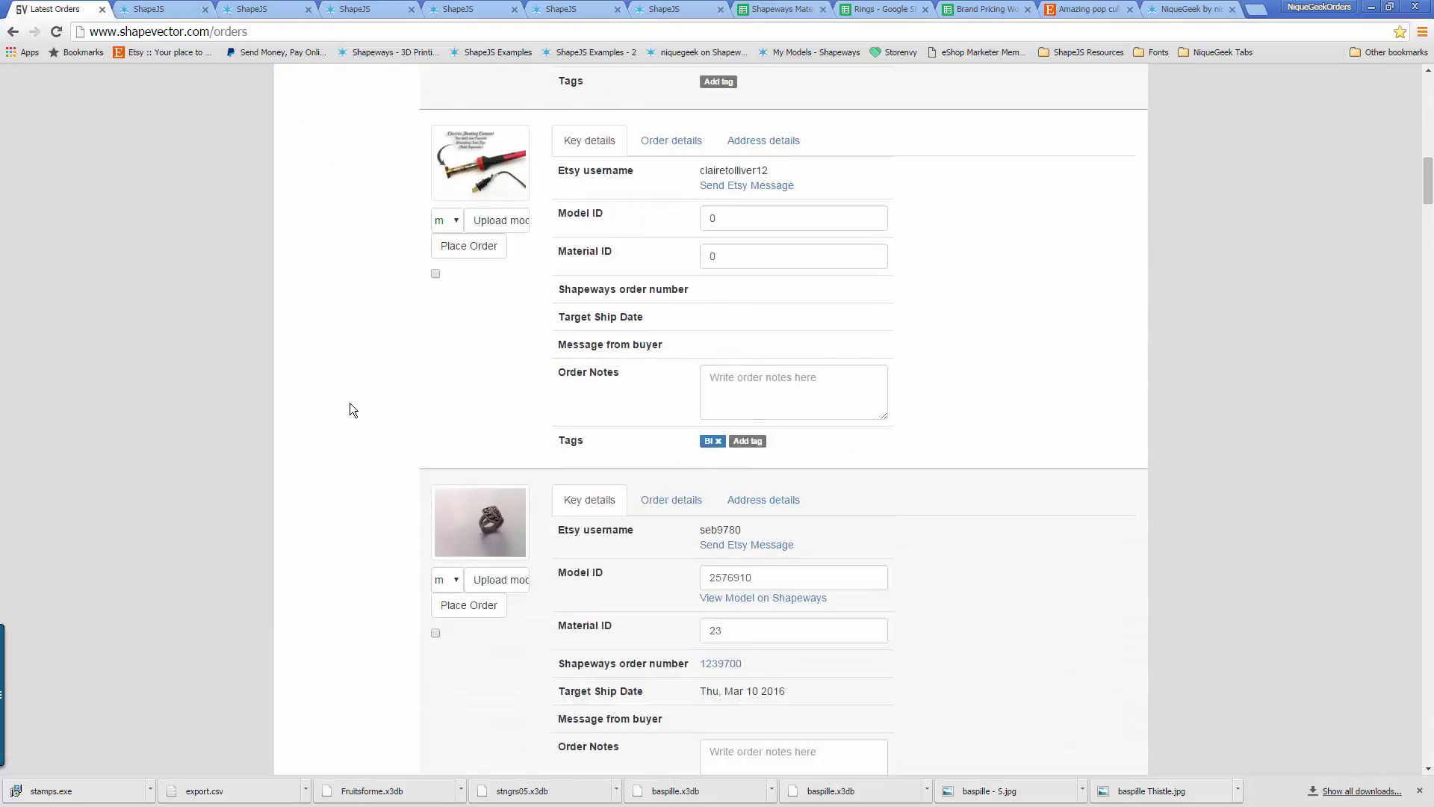
{"action": "scroll", "coordinate": [349, 409], "scroll_direction": "down", "scroll_amount": 14}
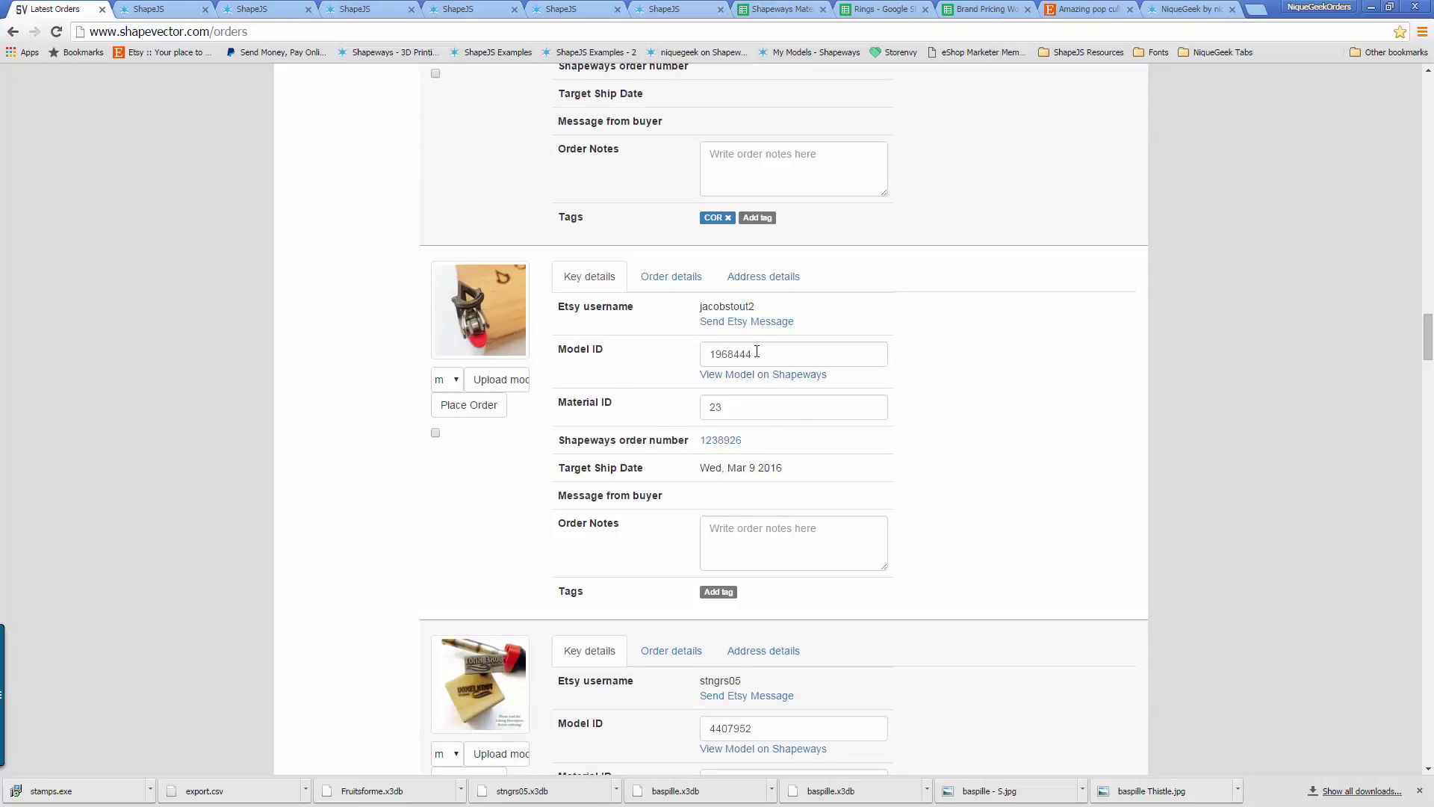
{"action": "left_click_drag", "start_coordinate": [704, 356], "coordinate": [749, 354]}
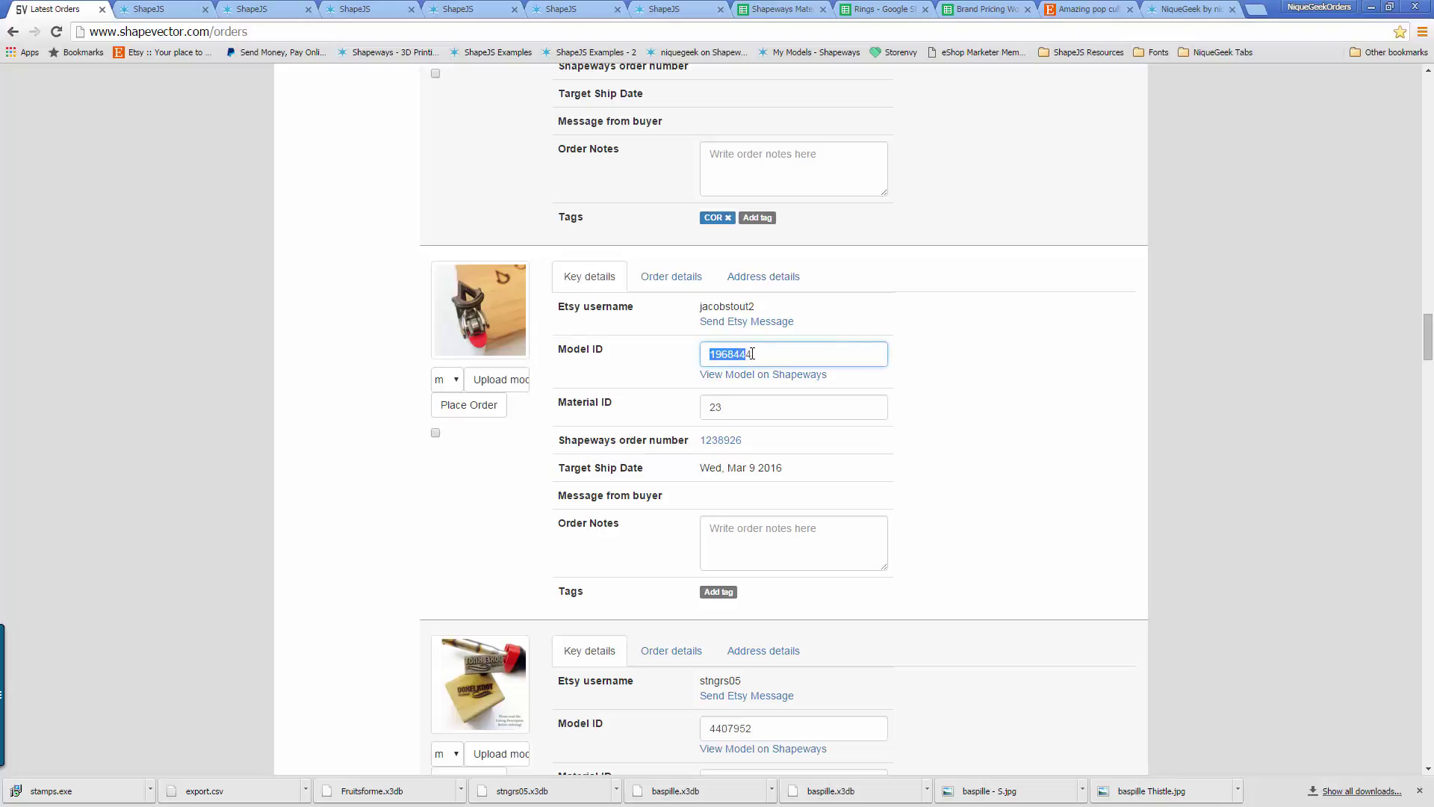
{"action": "double_click", "coordinate": [736, 354]}
{"action": "left_click", "coordinate": [722, 361]}
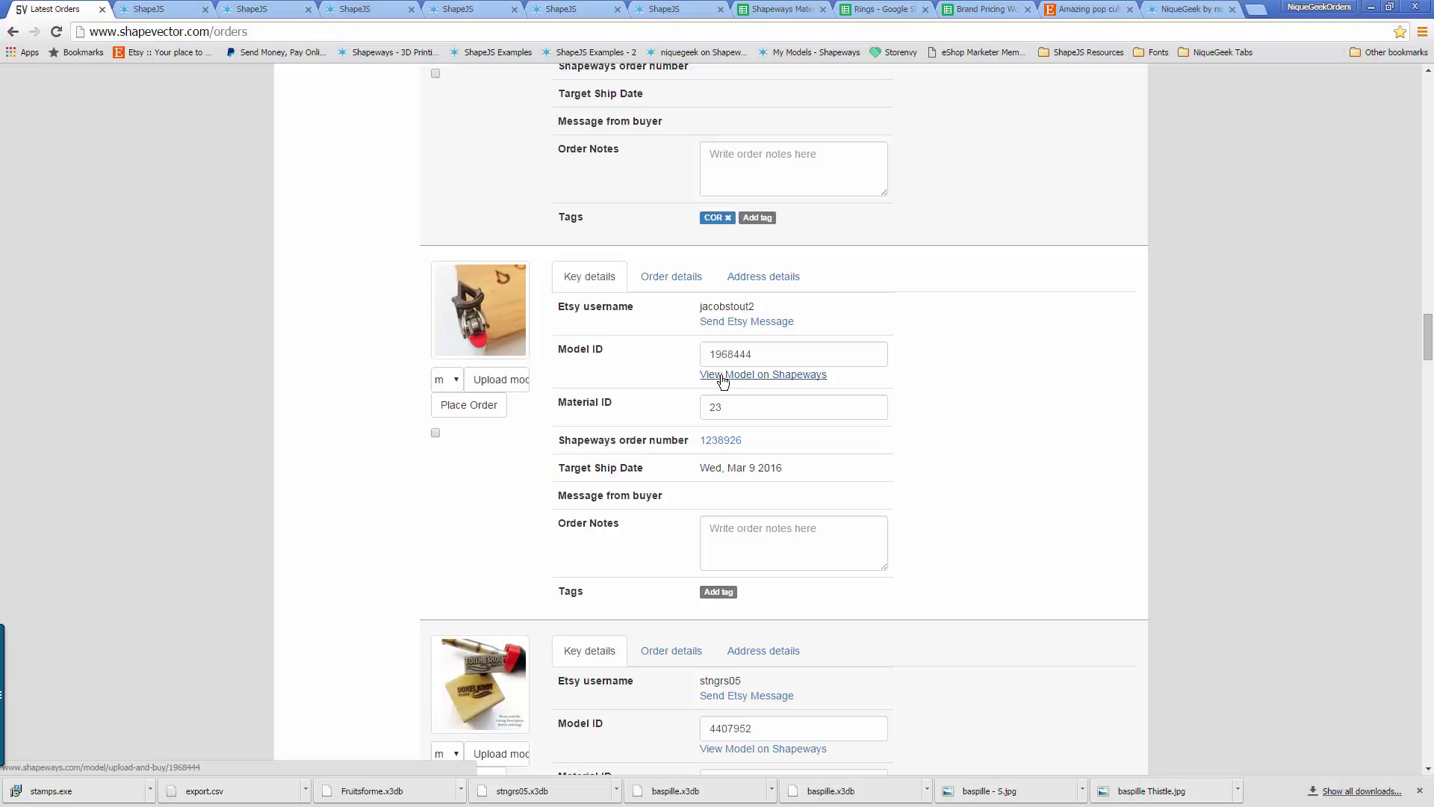
View this order's model on Shapeways and highlight the model ID in the page's web address
{"action": "left_click", "coordinate": [722, 374]}
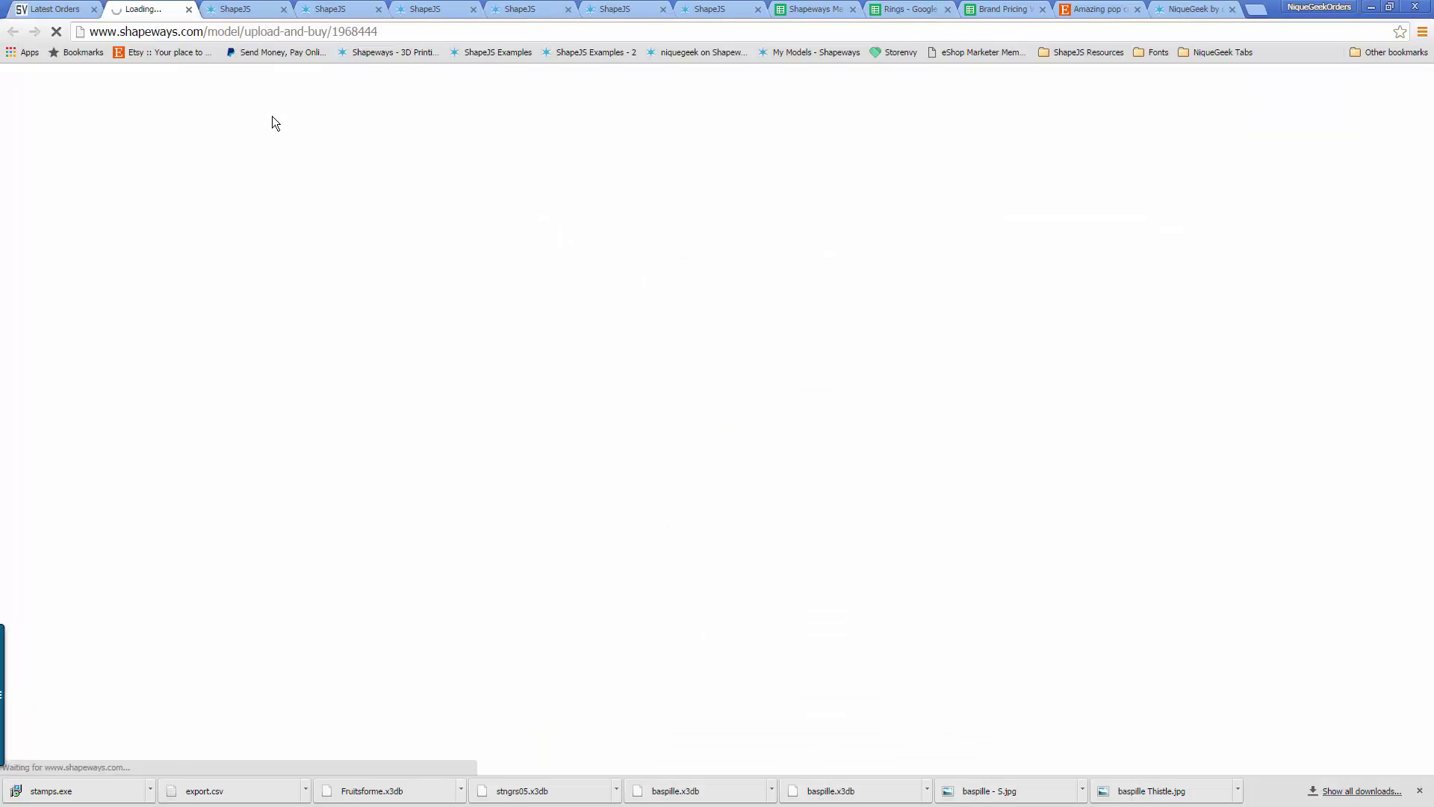
{"action": "left_click_drag", "start_coordinate": [378, 32], "coordinate": [356, 31]}
{"action": "double_click", "coordinate": [396, 31]}
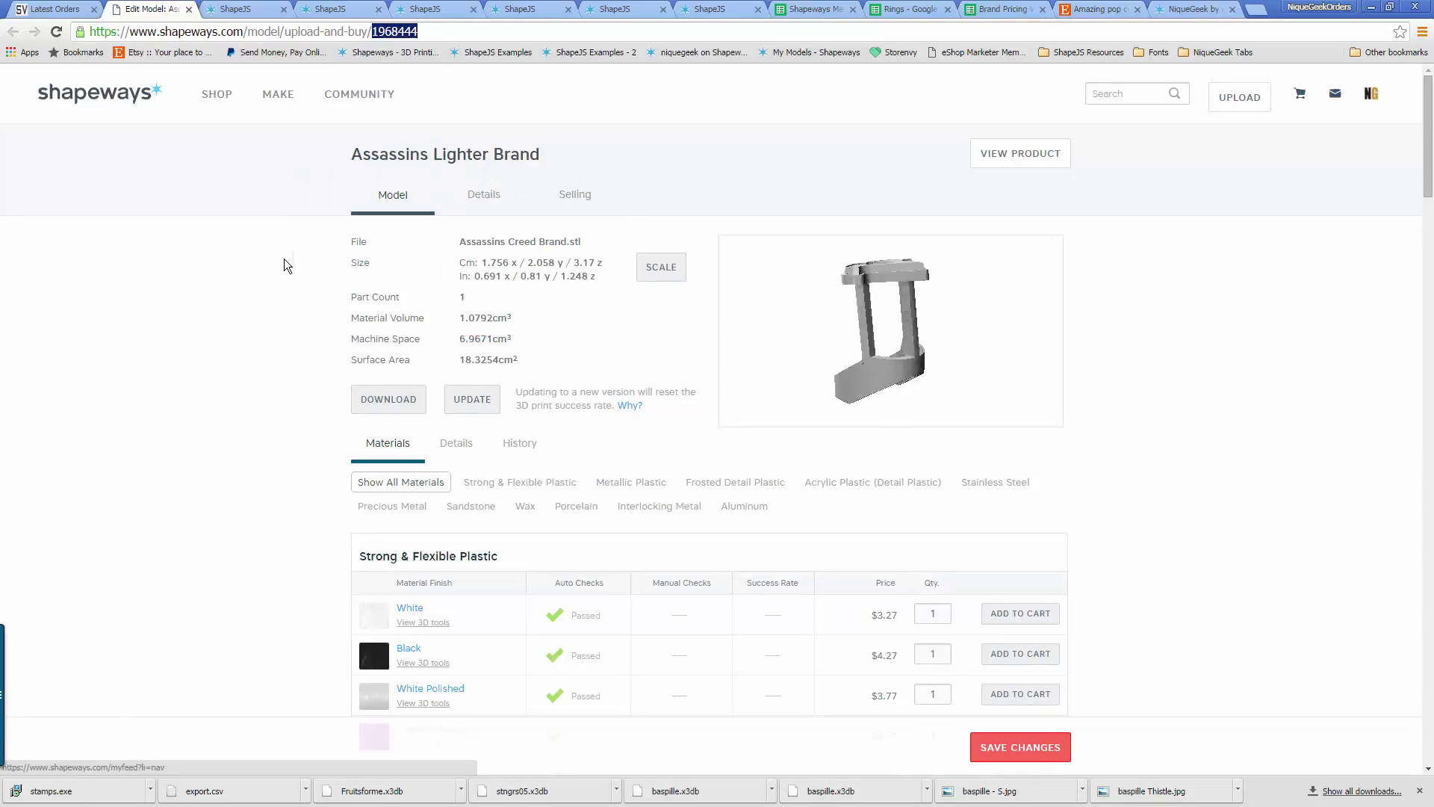
{"action": "left_click", "coordinate": [767, 339]}
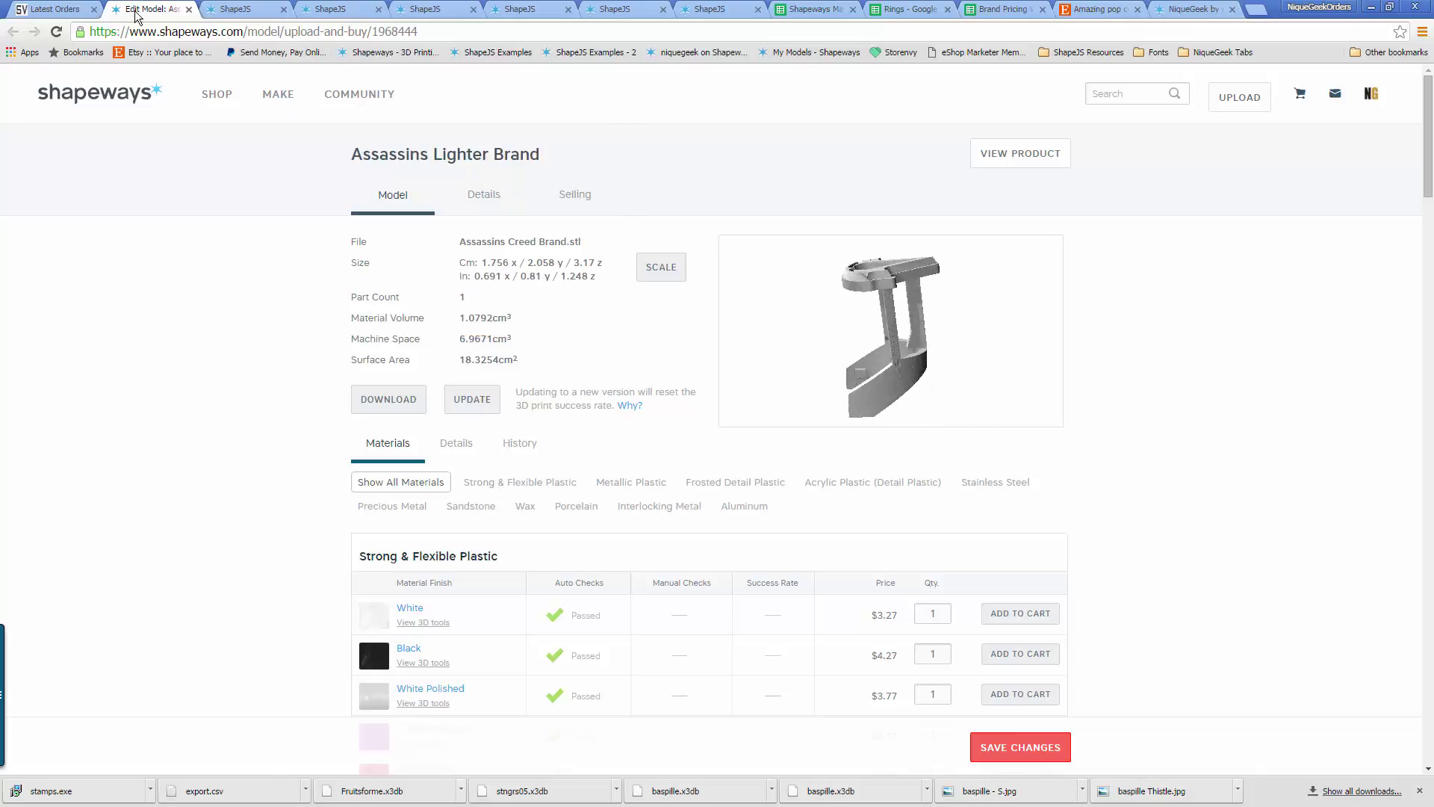
Check the order's Material ID in ShapeVector against the Shapeways Material IDs spreadsheet, ending back on the orders page
{"action": "key", "text": "ctrl+shift+Tab"}
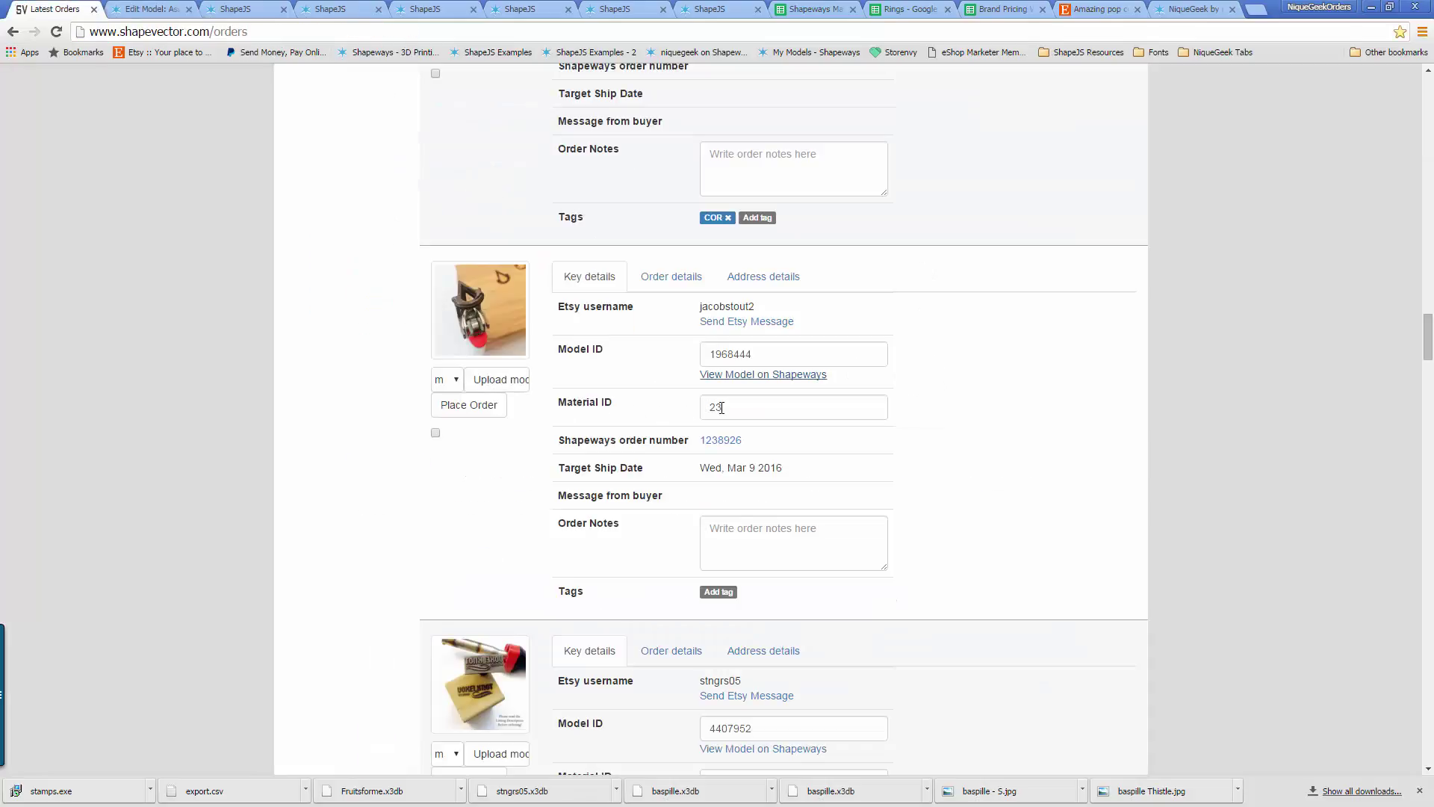
{"action": "left_click", "coordinate": [721, 407]}
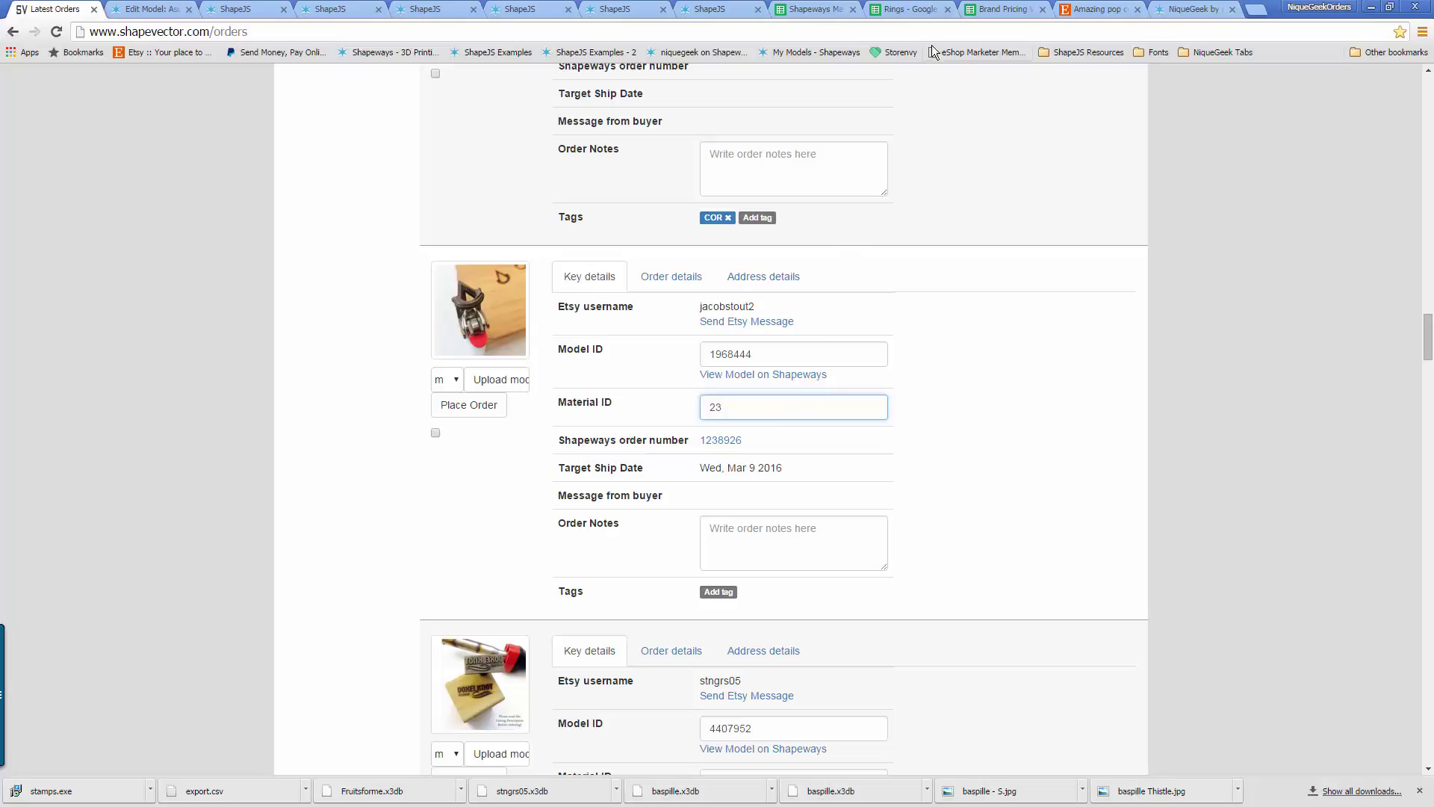
{"action": "left_click", "coordinate": [829, 13]}
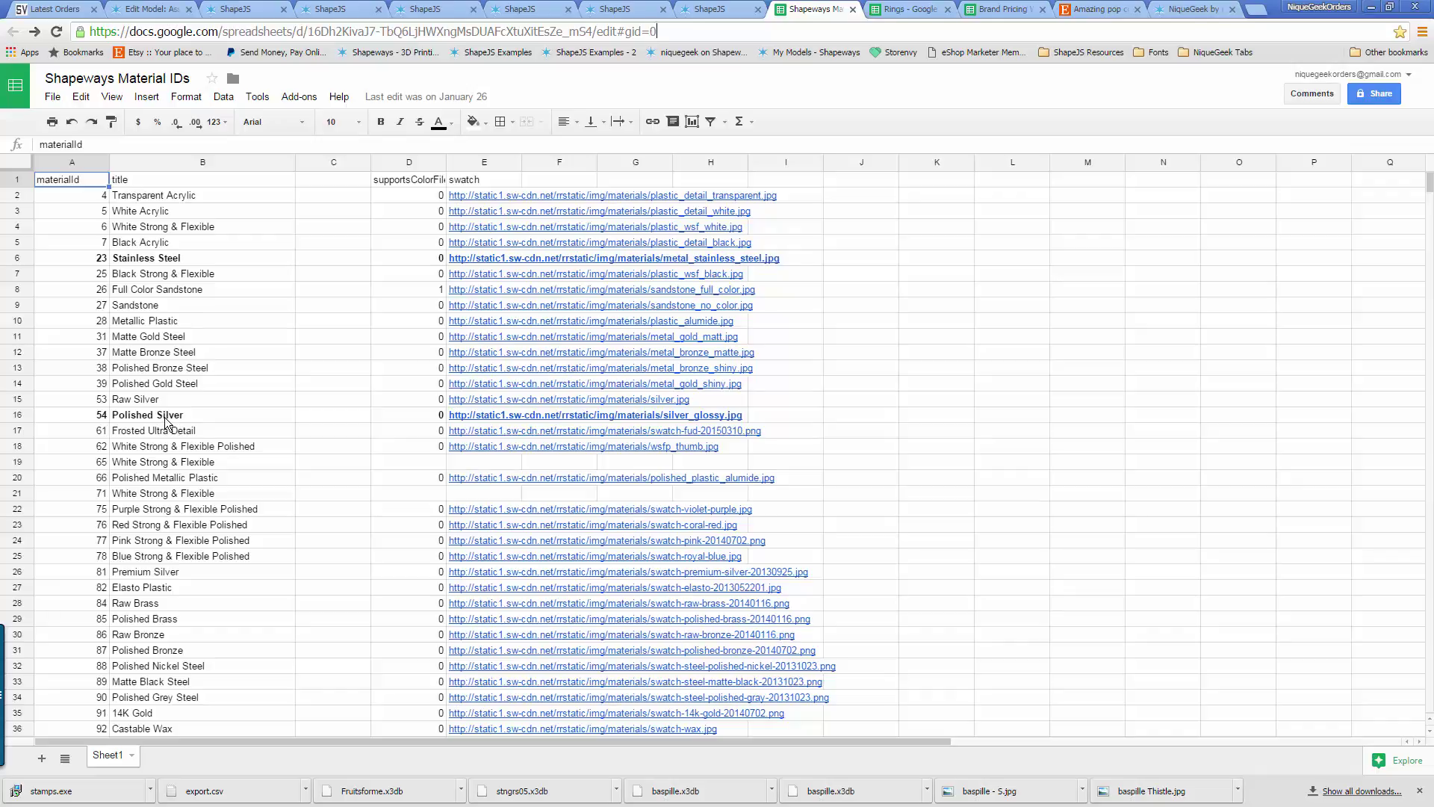
{"action": "scroll", "coordinate": [165, 423], "scroll_direction": "down", "scroll_amount": 3}
{"action": "scroll", "coordinate": [165, 422], "scroll_direction": "up", "scroll_amount": 3}
{"action": "left_click", "coordinate": [47, 7]}
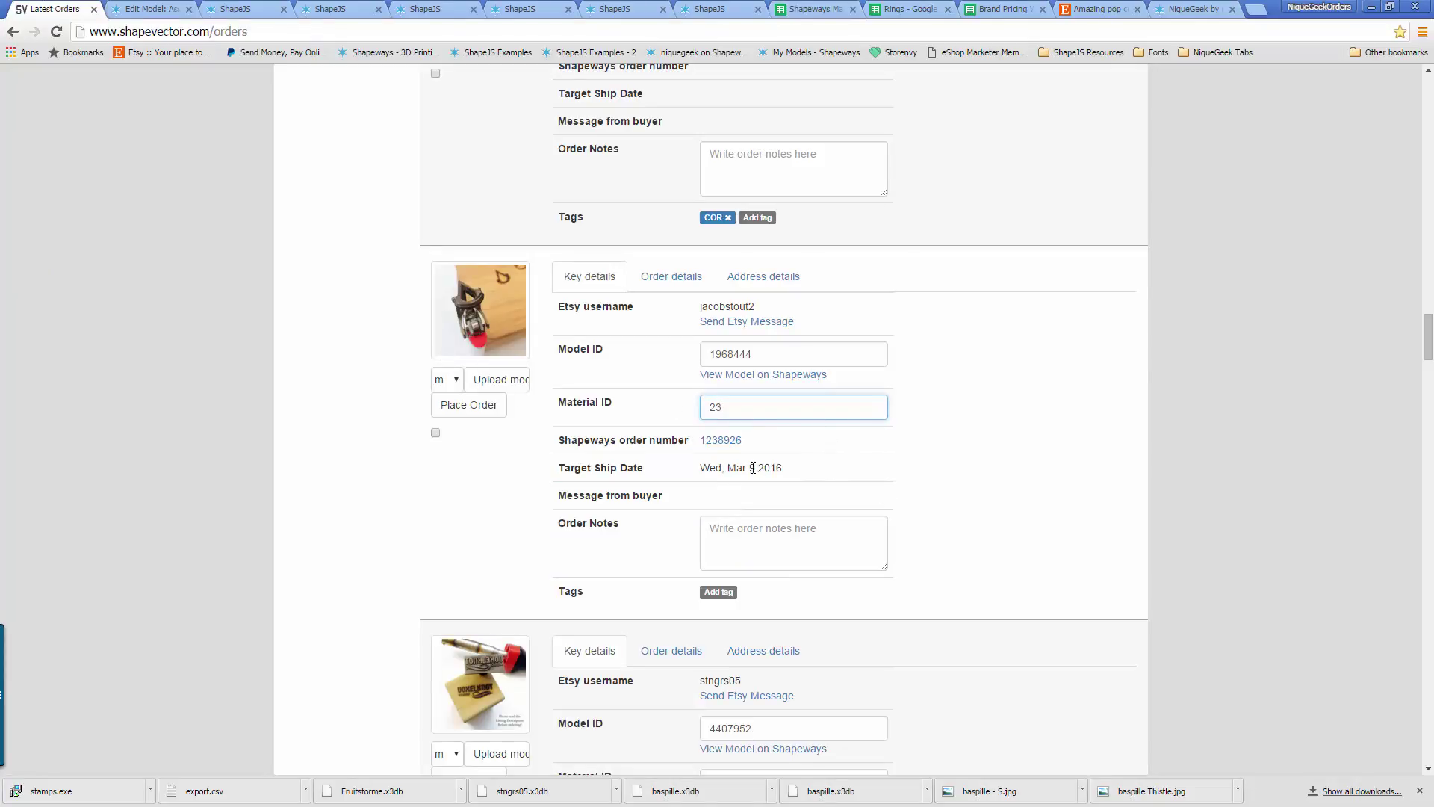
{"action": "left_click", "coordinate": [537, 481]}
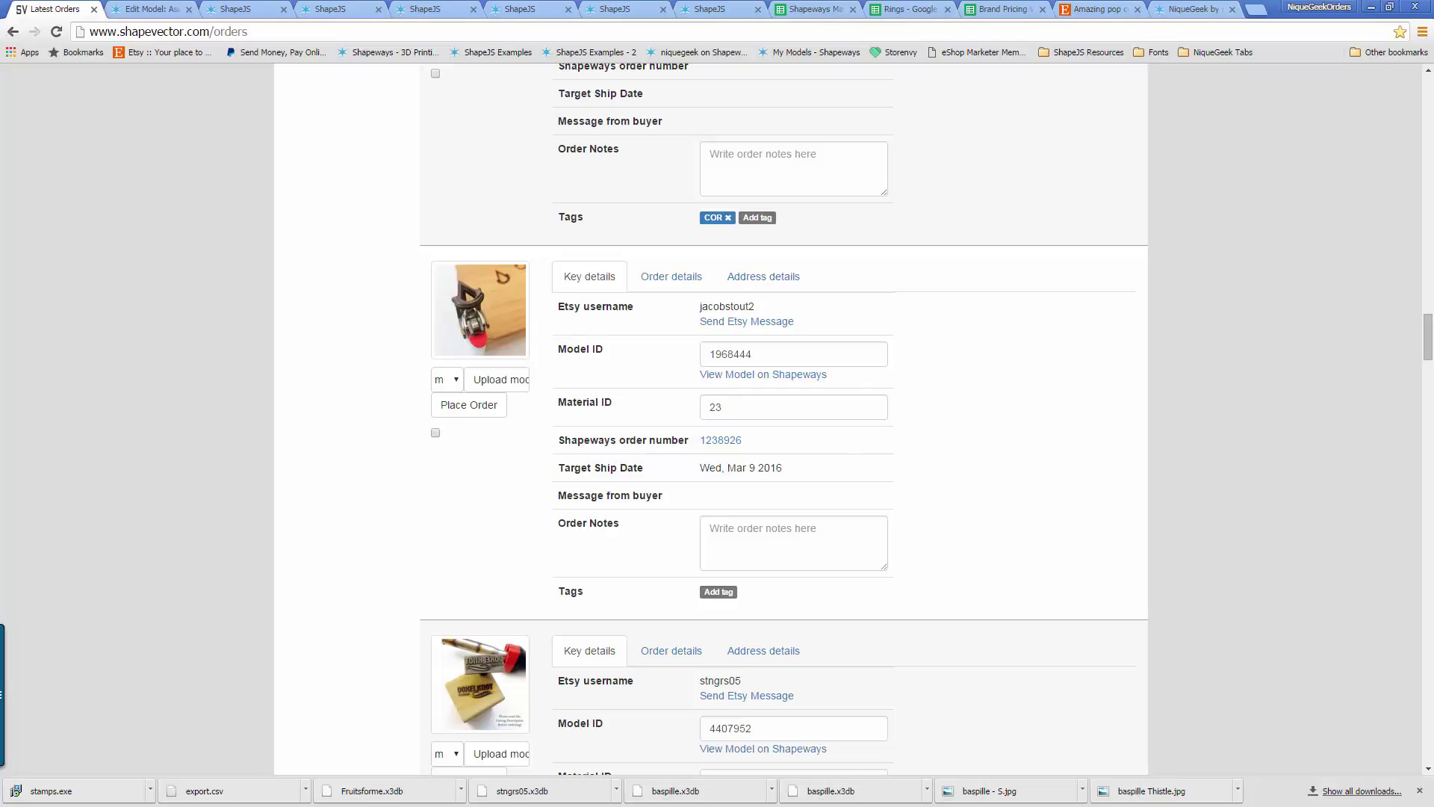
Open the Batman Branding Iron listing in the niquegeek Etsy shop and highlight the material ID ending its description
{"action": "left_click", "coordinate": [1107, 14]}
{"action": "scroll", "coordinate": [561, 354], "scroll_direction": "down", "scroll_amount": 2}
{"action": "scroll", "coordinate": [562, 353], "scroll_direction": "down", "scroll_amount": 1}
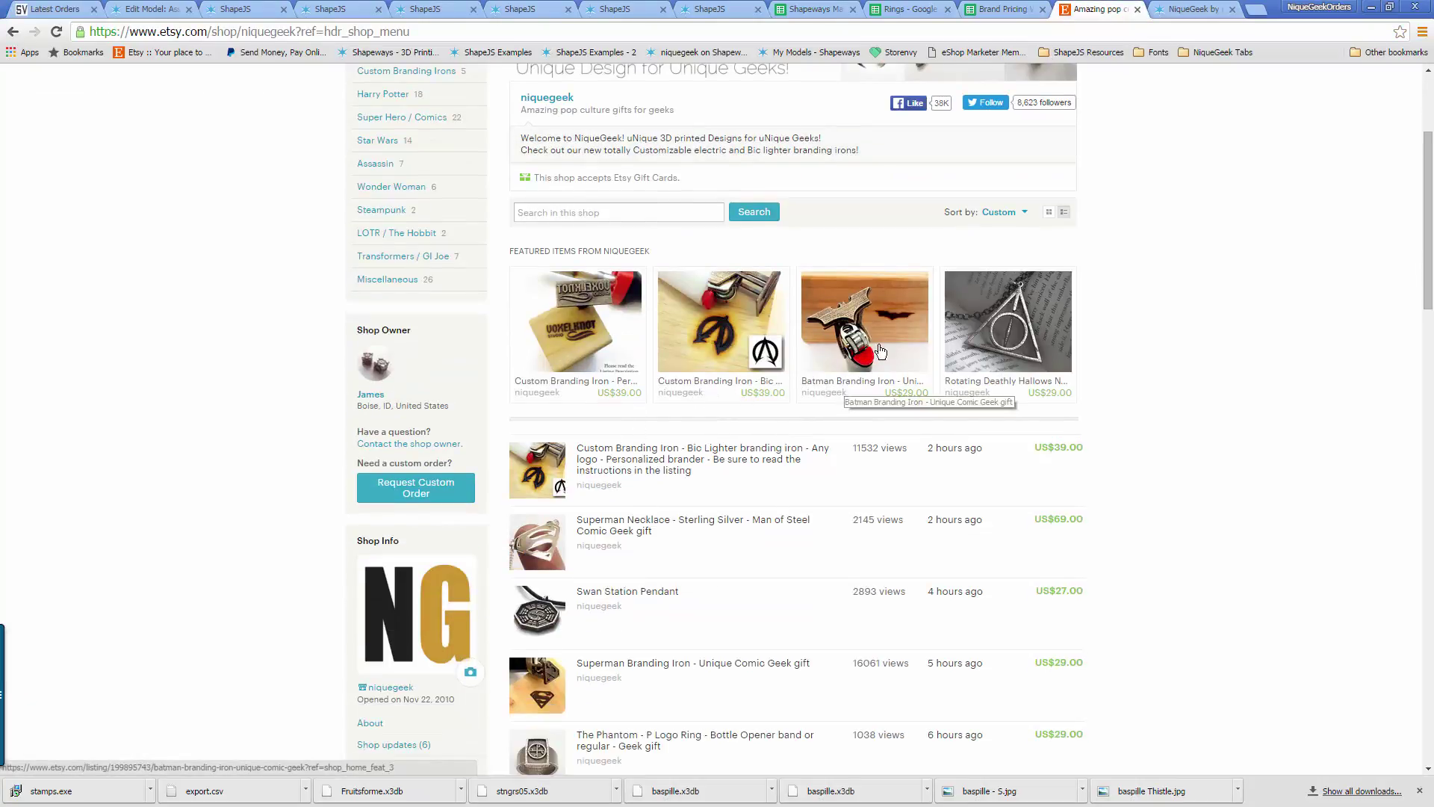
{"action": "left_click", "coordinate": [848, 387]}
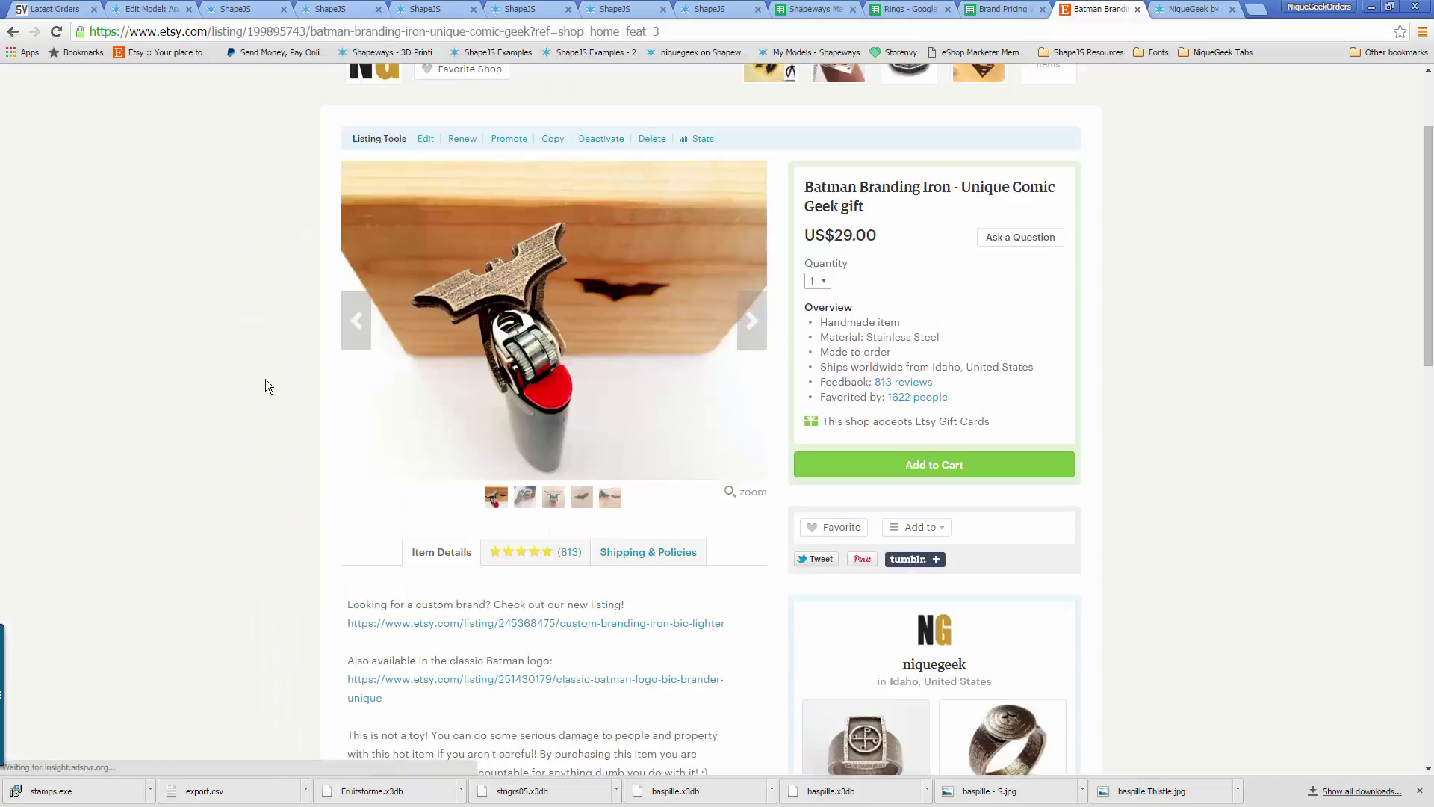
{"action": "scroll", "coordinate": [266, 379], "scroll_direction": "down", "scroll_amount": 3}
{"action": "scroll", "coordinate": [266, 379], "scroll_direction": "down", "scroll_amount": 7}
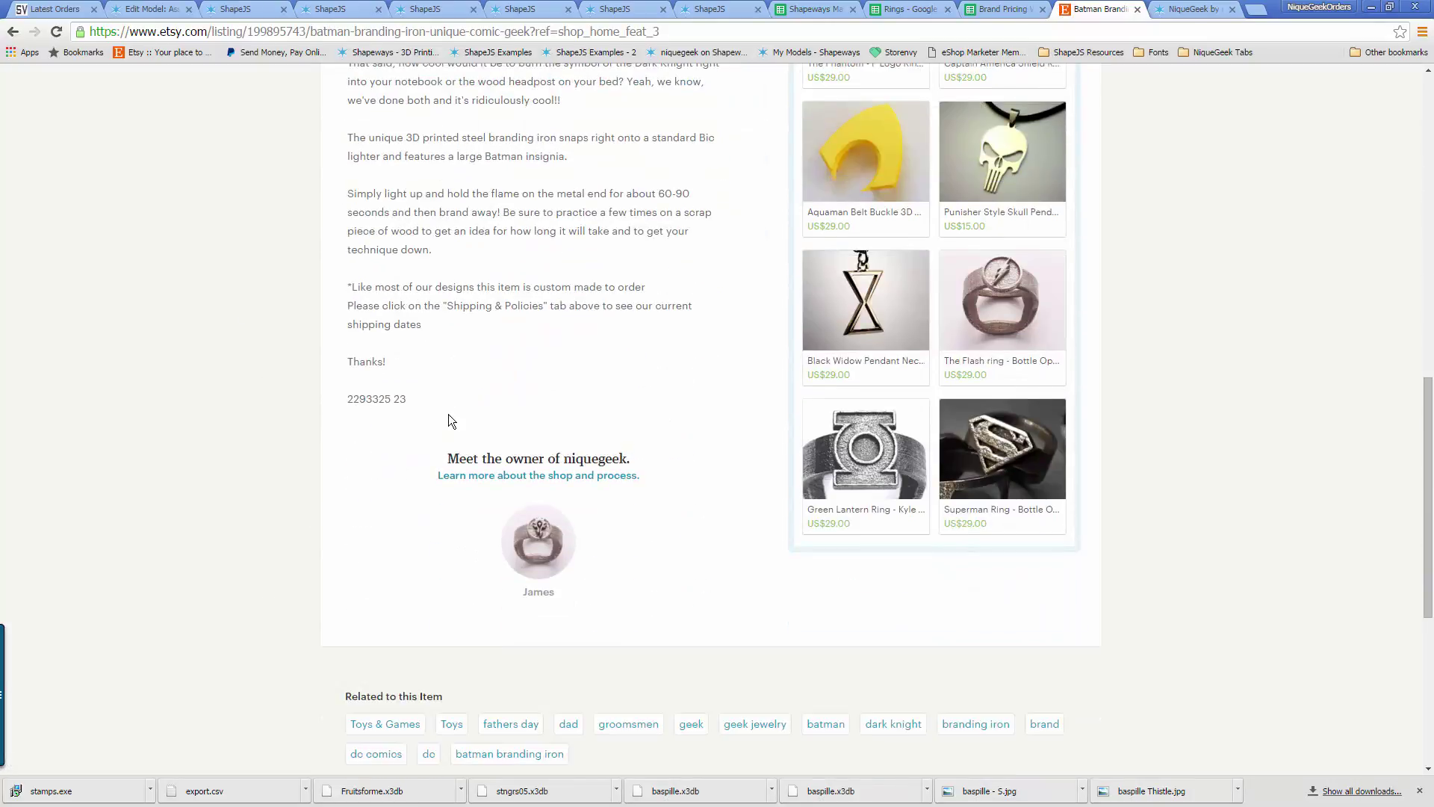
{"action": "left_click_drag", "start_coordinate": [348, 400], "coordinate": [409, 401]}
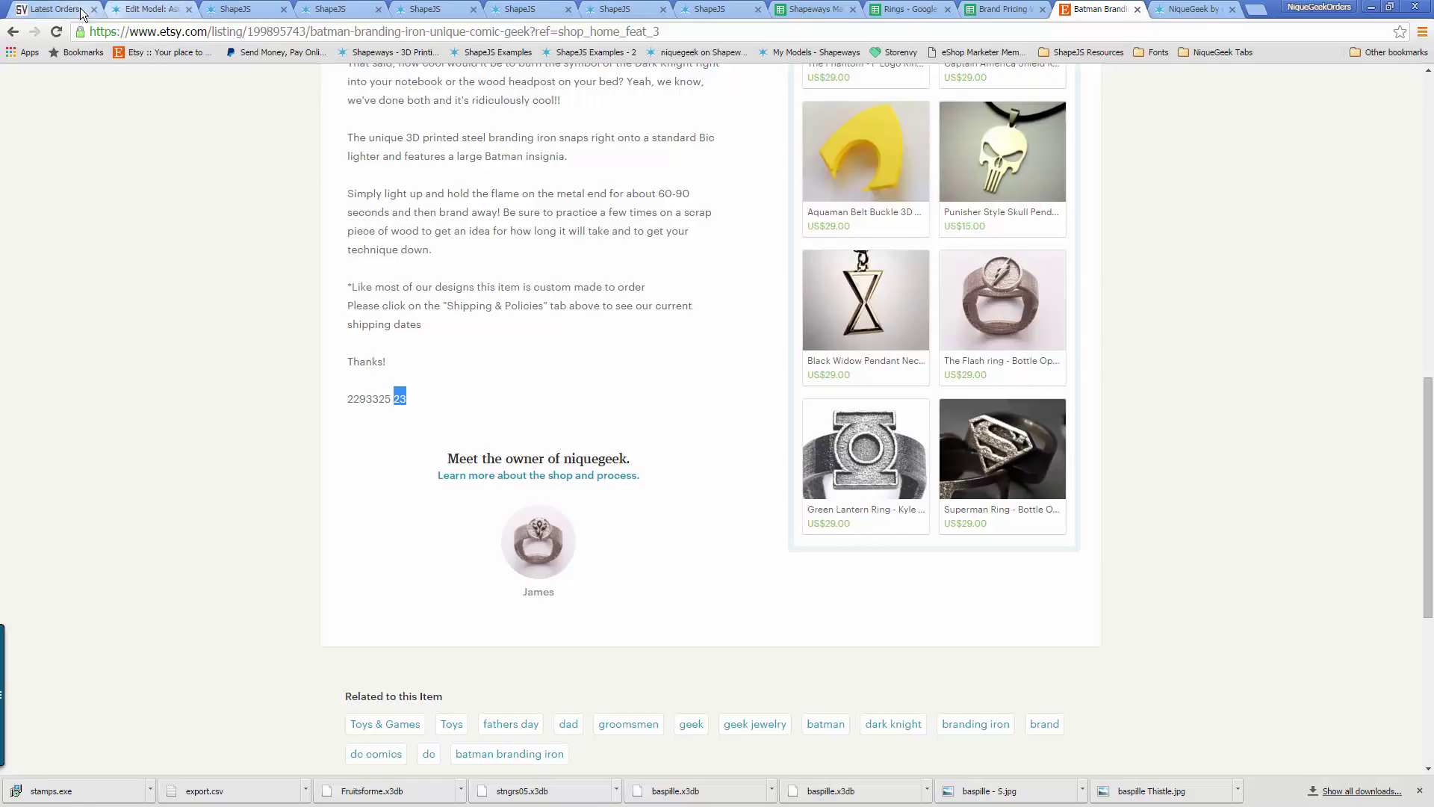
Compare the Model ID and Material ID fields of the ShapeVector order with the numbers in the Batman Etsy listing
{"action": "left_click", "coordinate": [52, 9]}
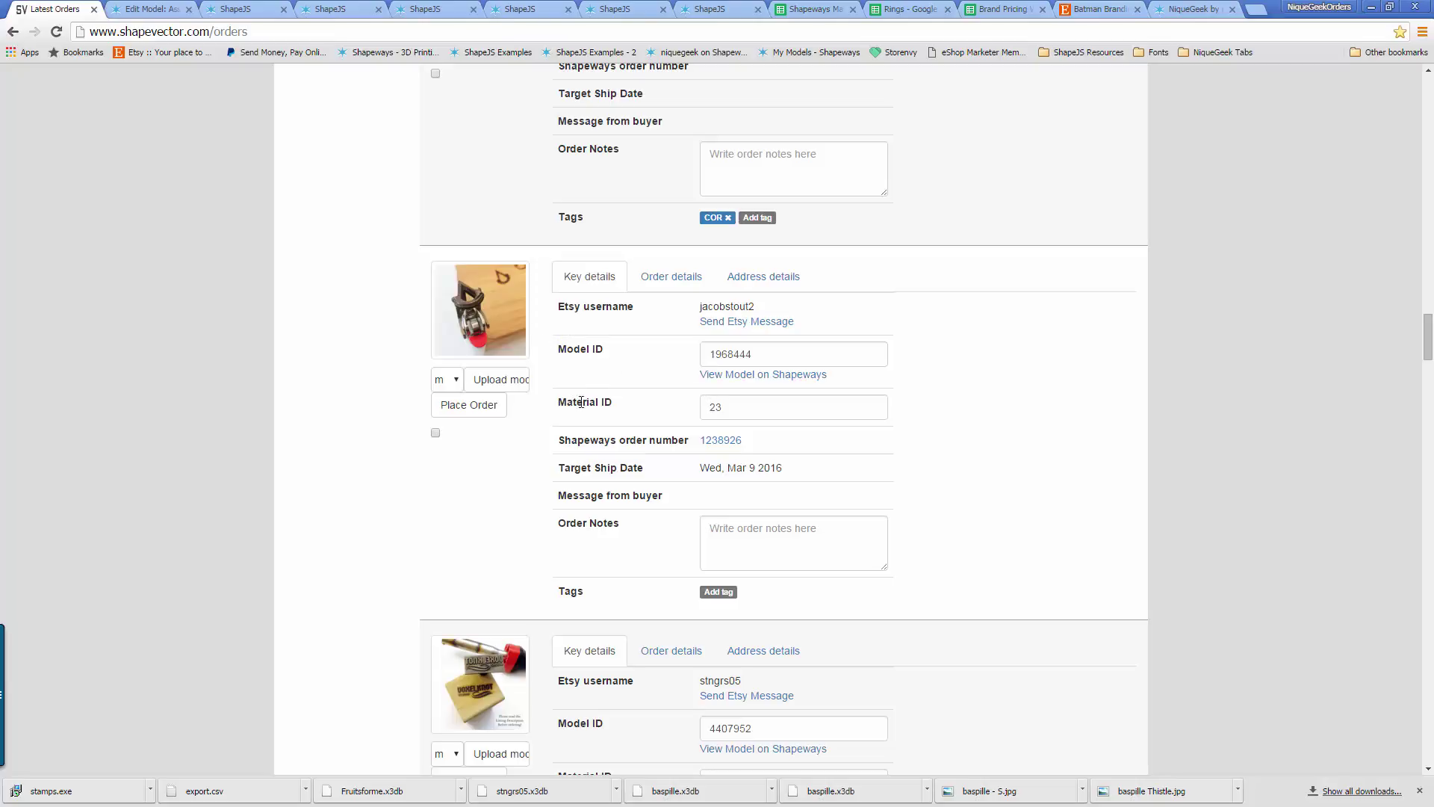
{"action": "left_click", "coordinate": [1096, 9]}
{"action": "left_click", "coordinate": [474, 350]}
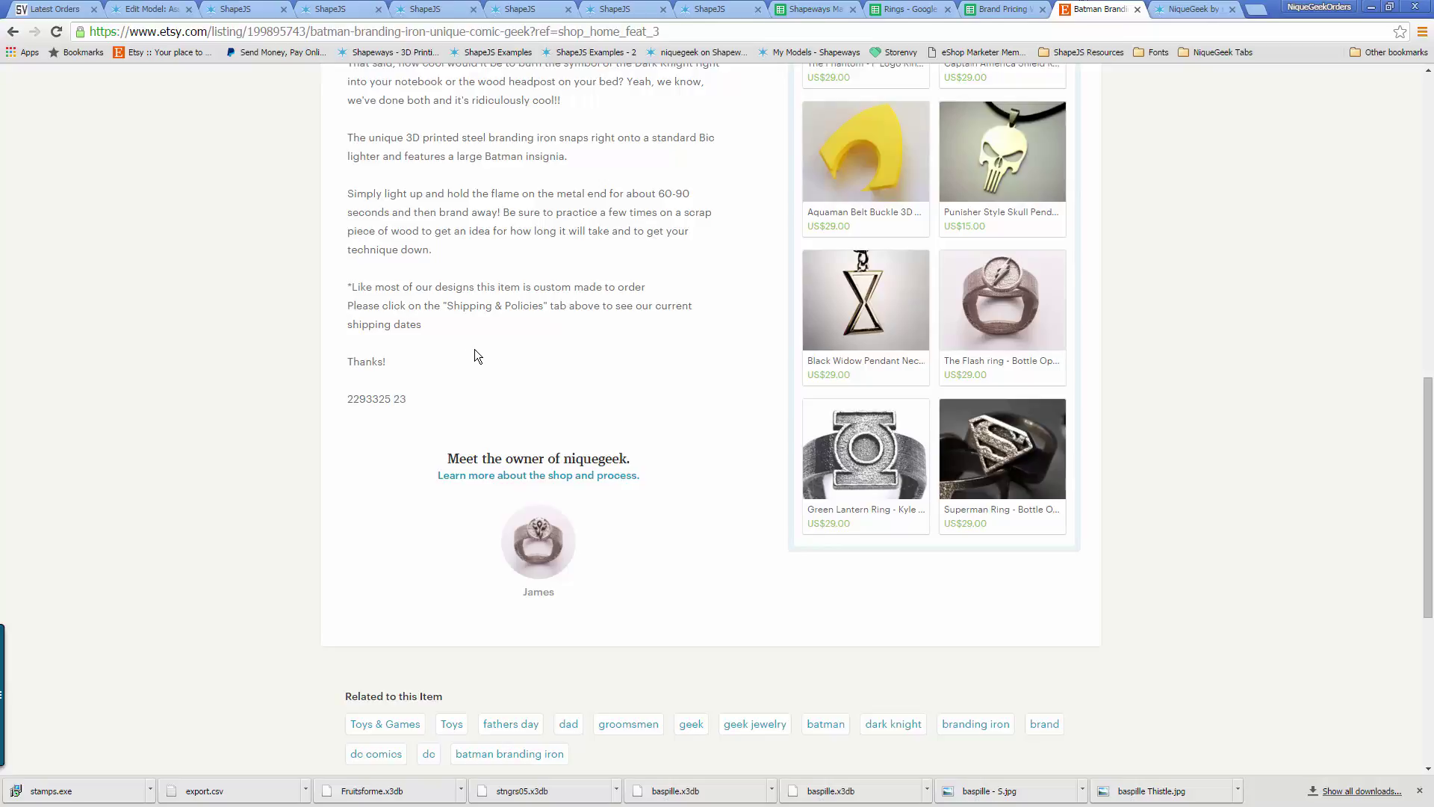
Review the Batman listing's item details and highlight the model ID and the full ID line closing the description
{"action": "scroll", "coordinate": [474, 350], "scroll_direction": "up", "scroll_amount": 5}
{"action": "scroll", "coordinate": [478, 452], "scroll_direction": "up", "scroll_amount": 3}
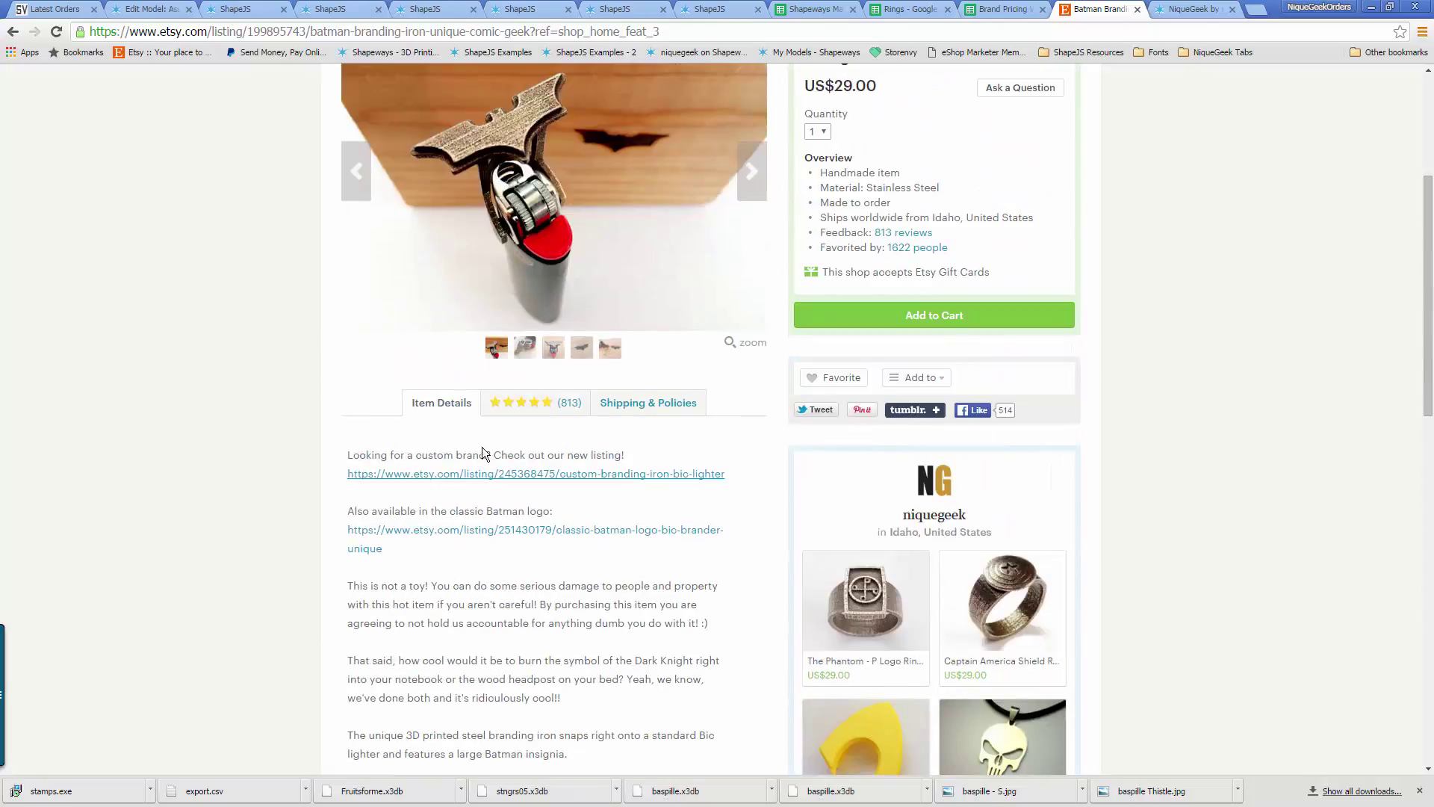
{"action": "scroll", "coordinate": [448, 486], "scroll_direction": "down", "scroll_amount": 6}
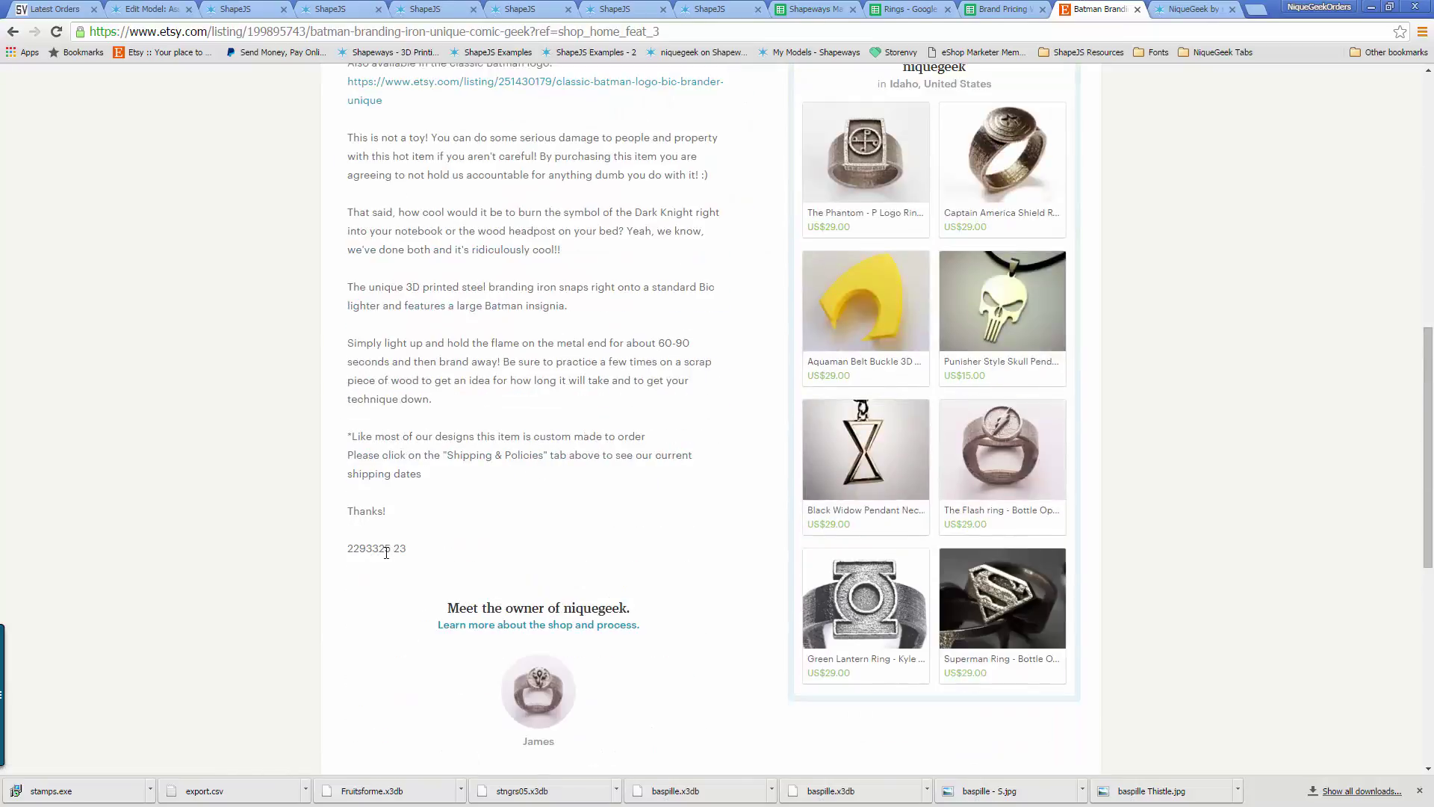
{"action": "scroll", "coordinate": [414, 549], "scroll_direction": "up", "scroll_amount": 3}
{"action": "scroll", "coordinate": [414, 550], "scroll_direction": "down", "scroll_amount": 3}
{"action": "double_click", "coordinate": [360, 548]}
{"action": "left_click", "coordinate": [415, 553]}
{"action": "triple_click", "coordinate": [336, 547]}
{"action": "left_click", "coordinate": [431, 556]}
{"action": "scroll", "coordinate": [524, 523], "scroll_direction": "up", "scroll_amount": 3}
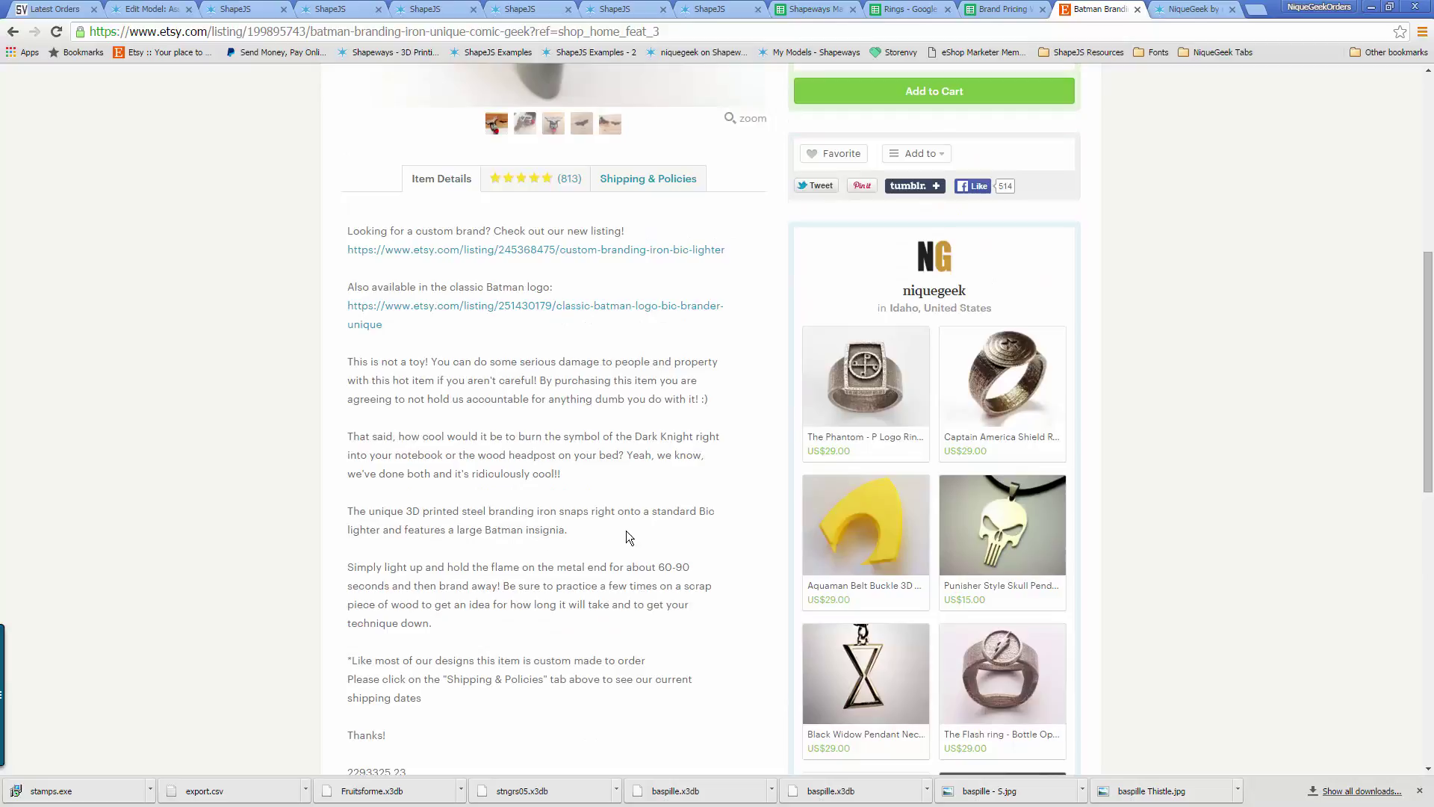
{"action": "scroll", "coordinate": [626, 530], "scroll_direction": "up", "scroll_amount": 5}
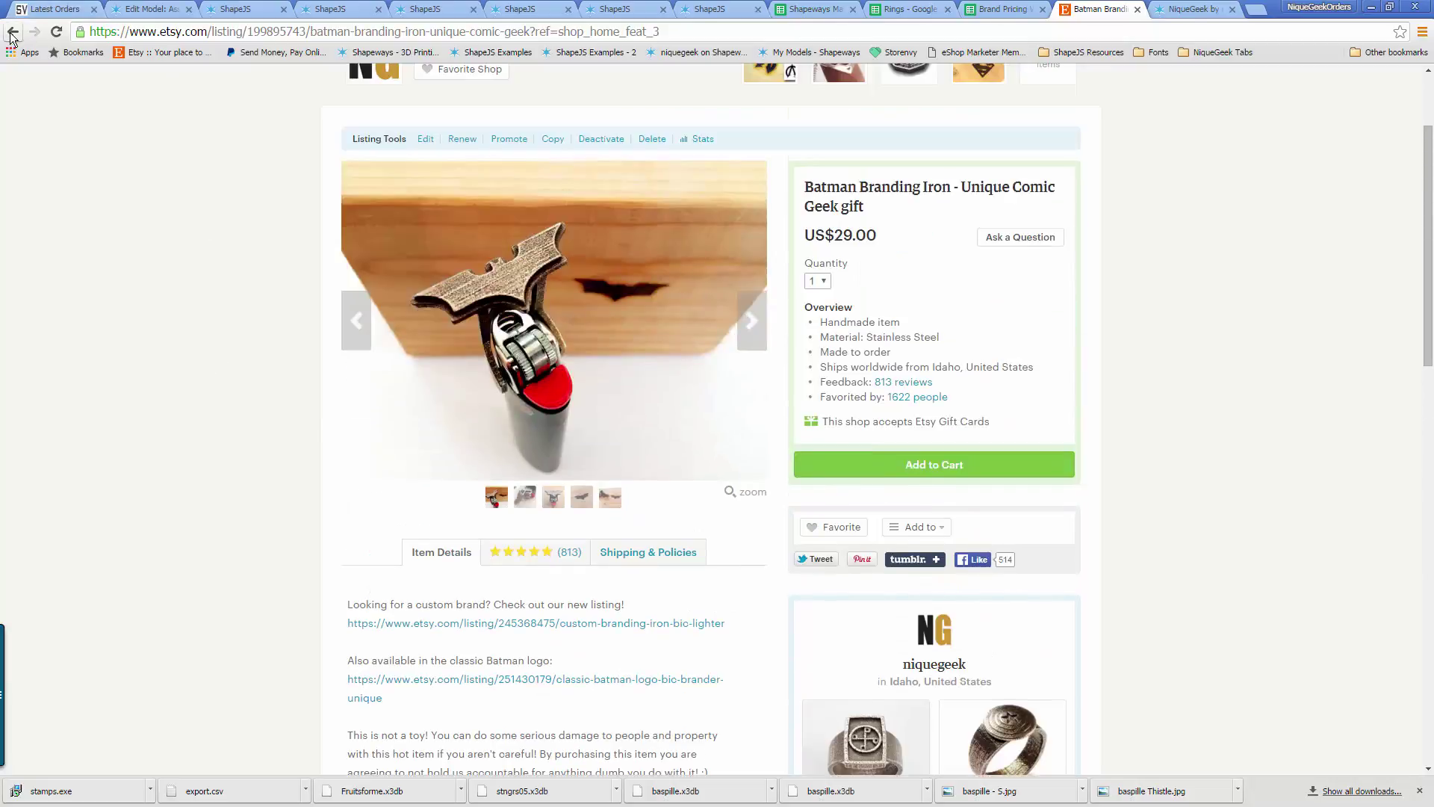
Open the Yin Yang Lighter Brand listing from the niquegeek shop and highlight the model ID at the end of its description
{"action": "left_click", "coordinate": [12, 35]}
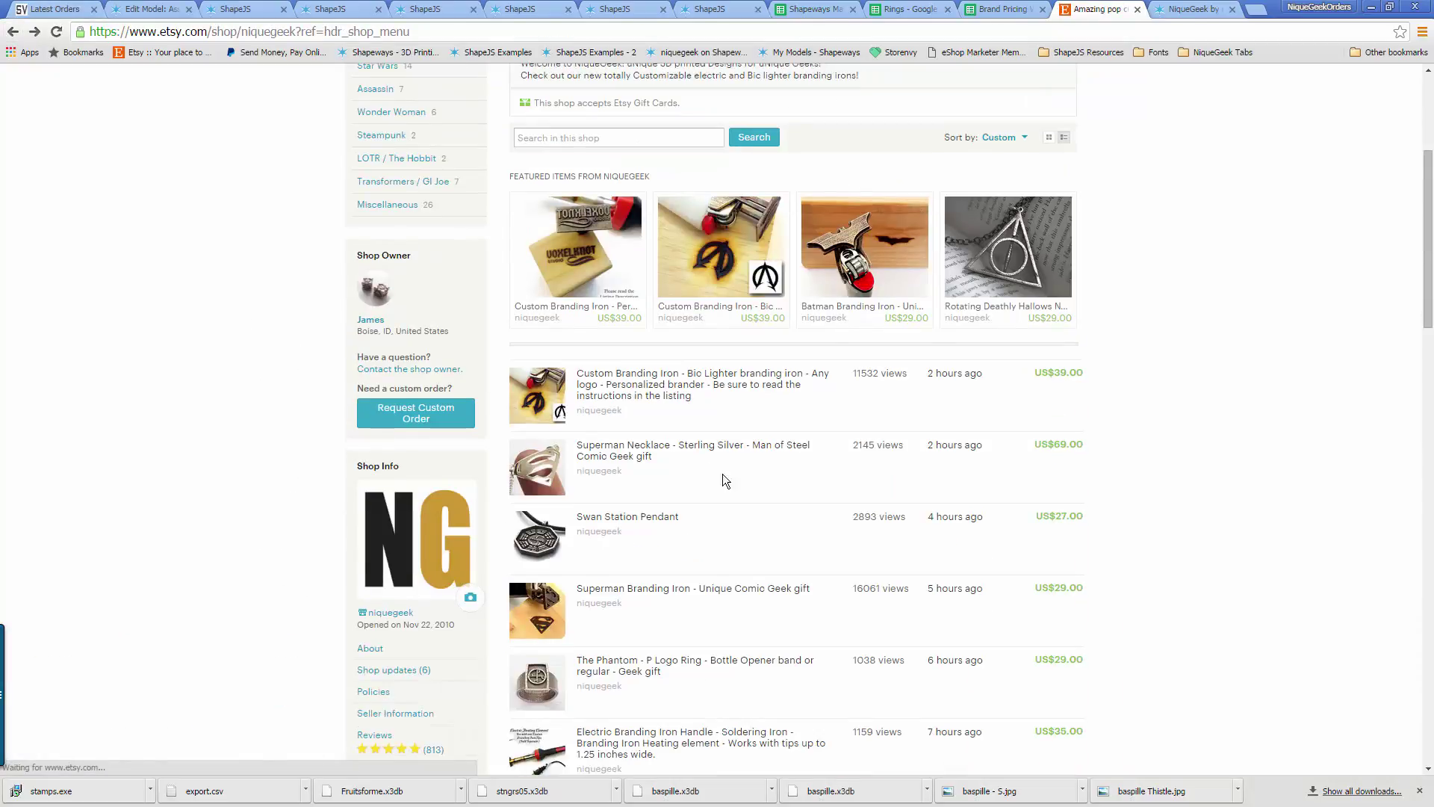
{"action": "scroll", "coordinate": [791, 490], "scroll_direction": "down", "scroll_amount": 6}
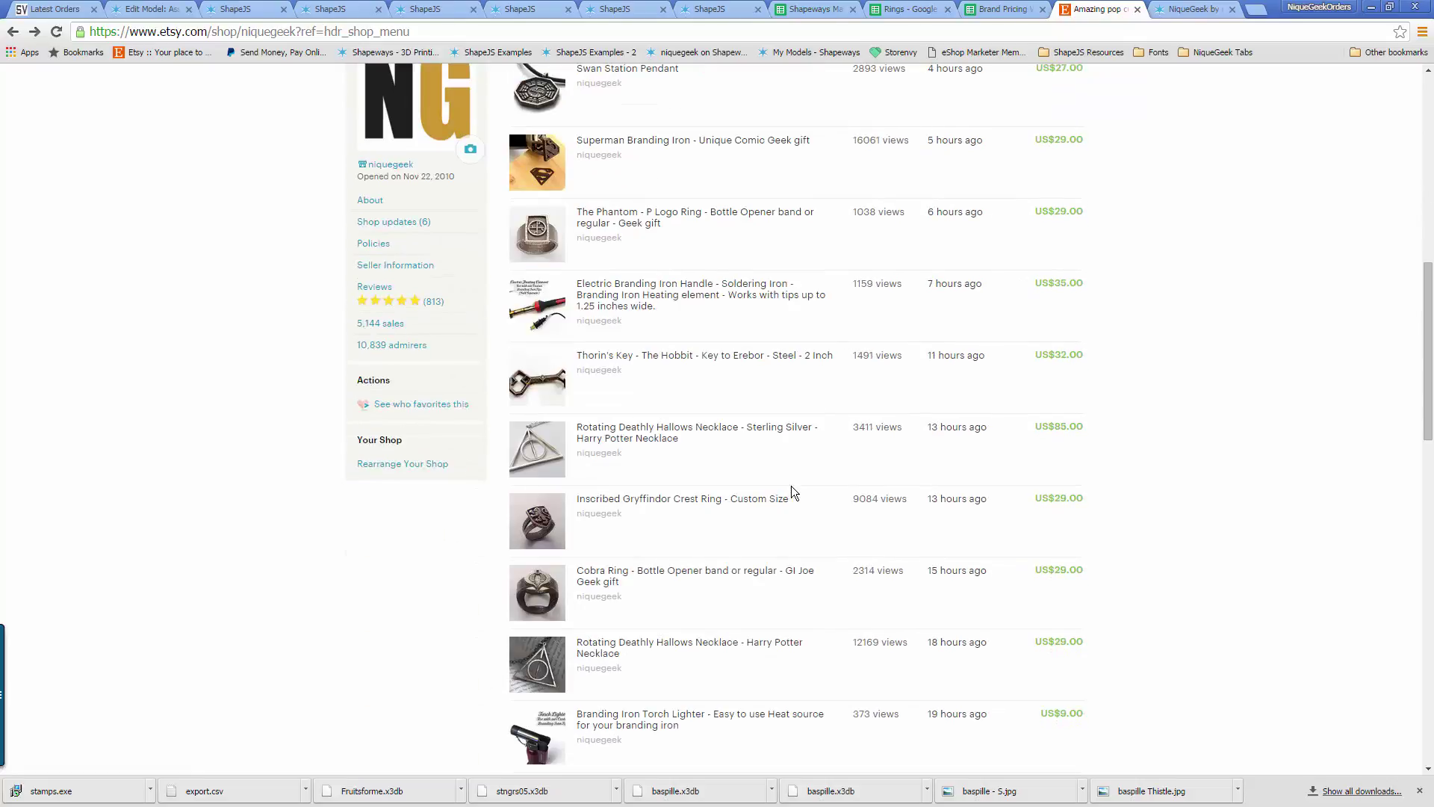
{"action": "scroll", "coordinate": [791, 485], "scroll_direction": "down", "scroll_amount": 7}
{"action": "left_click", "coordinate": [627, 410]}
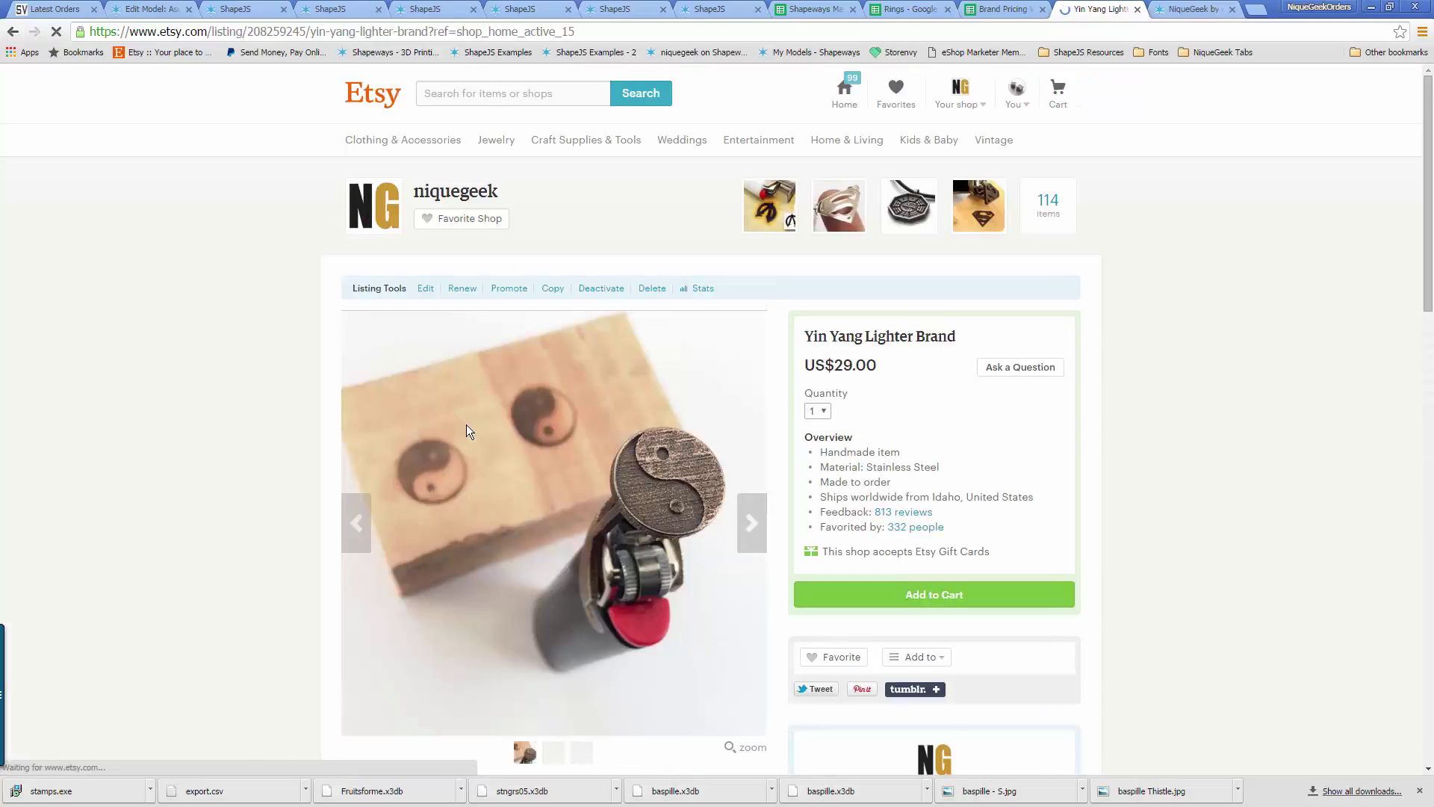
{"action": "scroll", "coordinate": [466, 424], "scroll_direction": "down", "scroll_amount": 10}
{"action": "mouse_move", "coordinate": [352, 590]}
{"action": "left_mouse_down"}
{"action": "mouse_move", "coordinate": [389, 590]}
{"action": "mouse_move", "coordinate": [349, 590]}
{"action": "left_mouse_up"}
{"action": "left_click", "coordinate": [398, 588]}
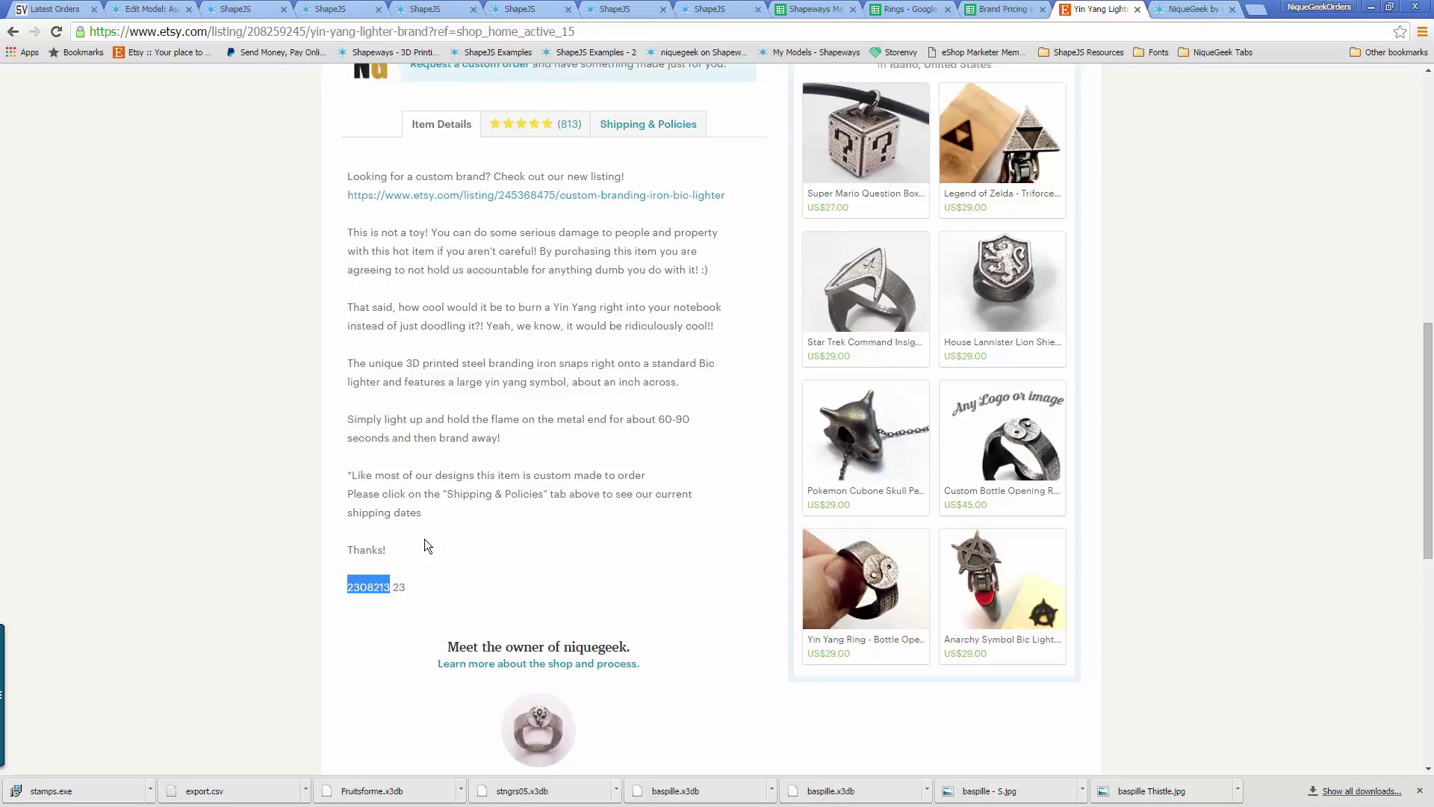
{"action": "scroll", "coordinate": [518, 526], "scroll_direction": "up", "scroll_amount": 5}
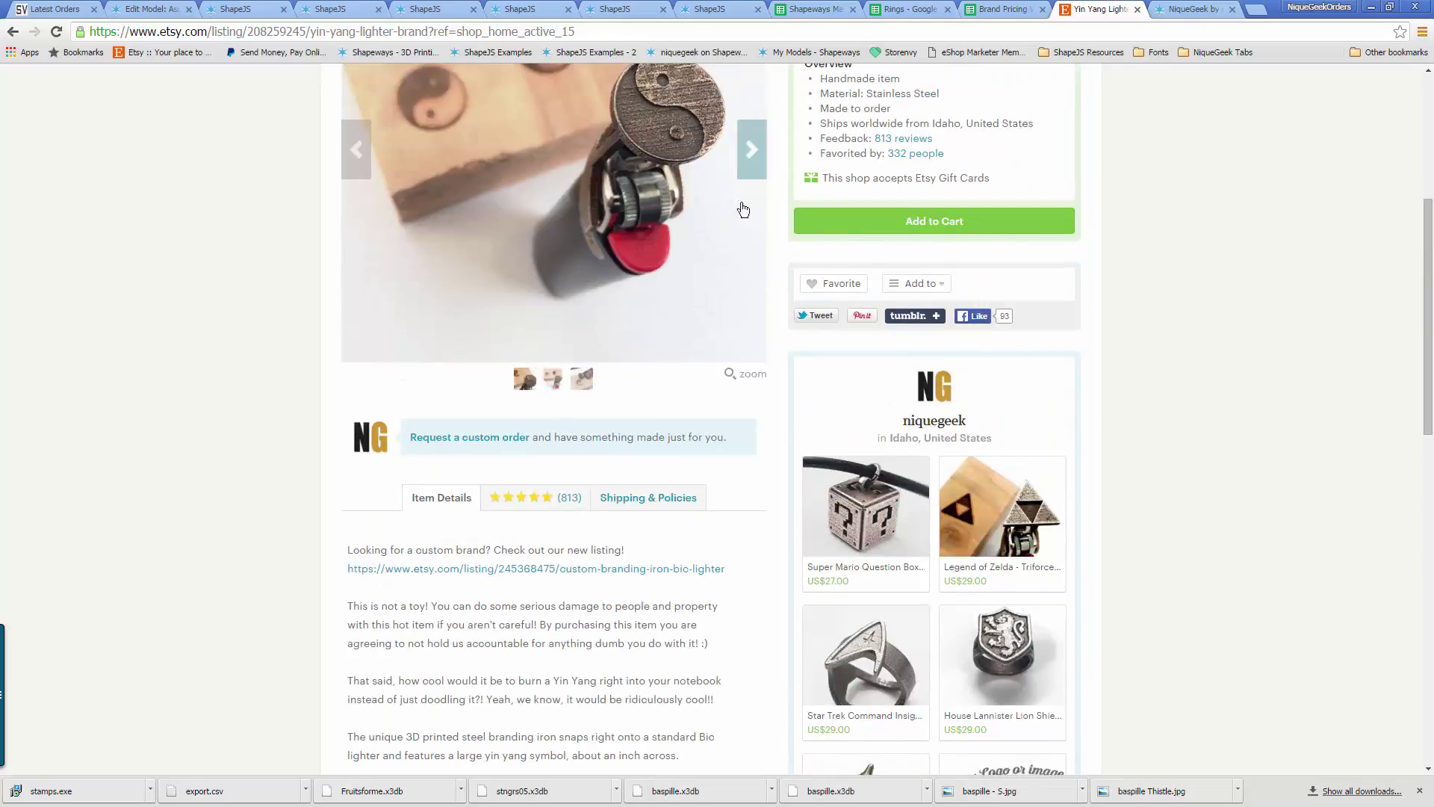
{"action": "scroll", "coordinate": [609, 269], "scroll_direction": "up", "scroll_amount": 2}
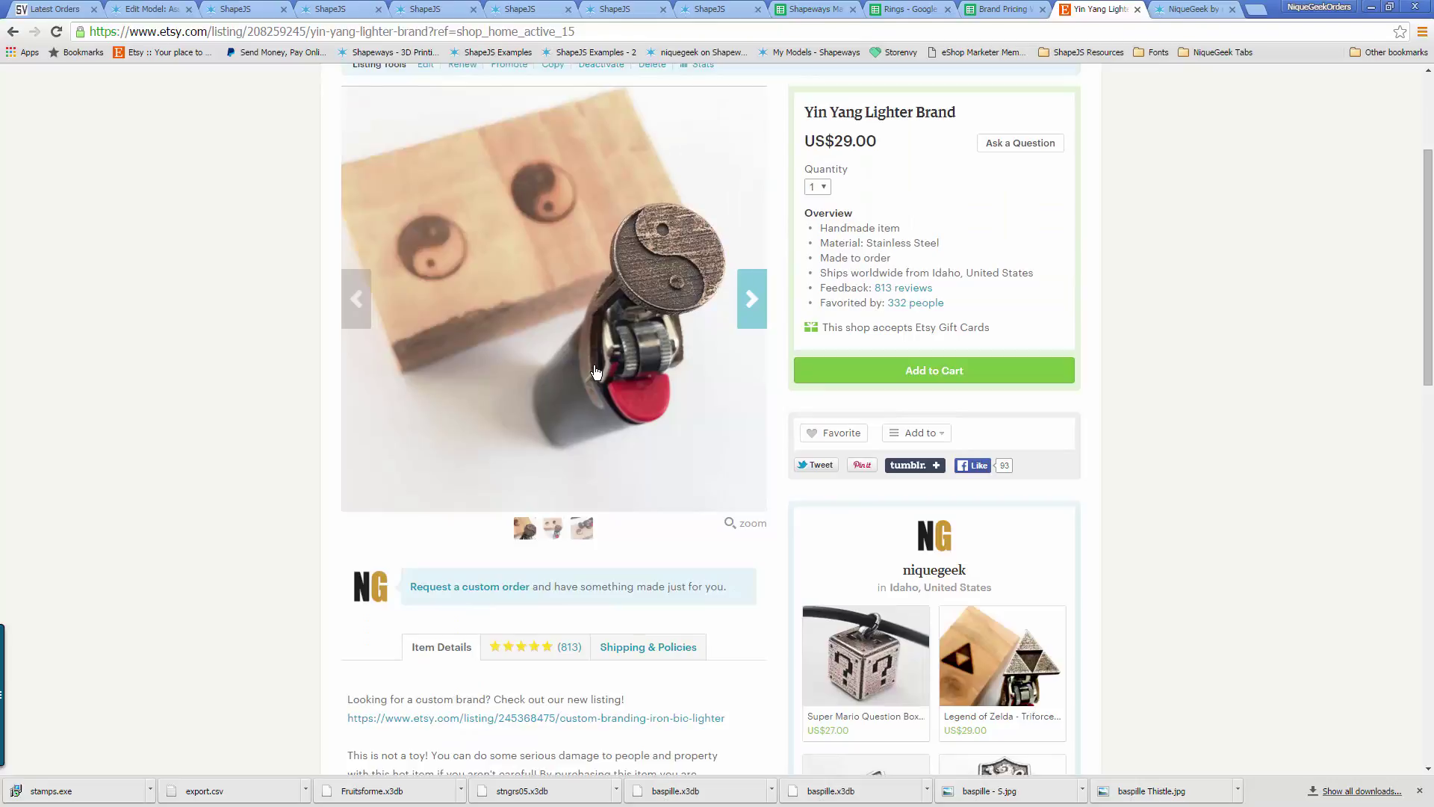
Return to the shop's listings and browse the items in the Wonder Woman section
{"action": "left_click", "coordinate": [13, 31]}
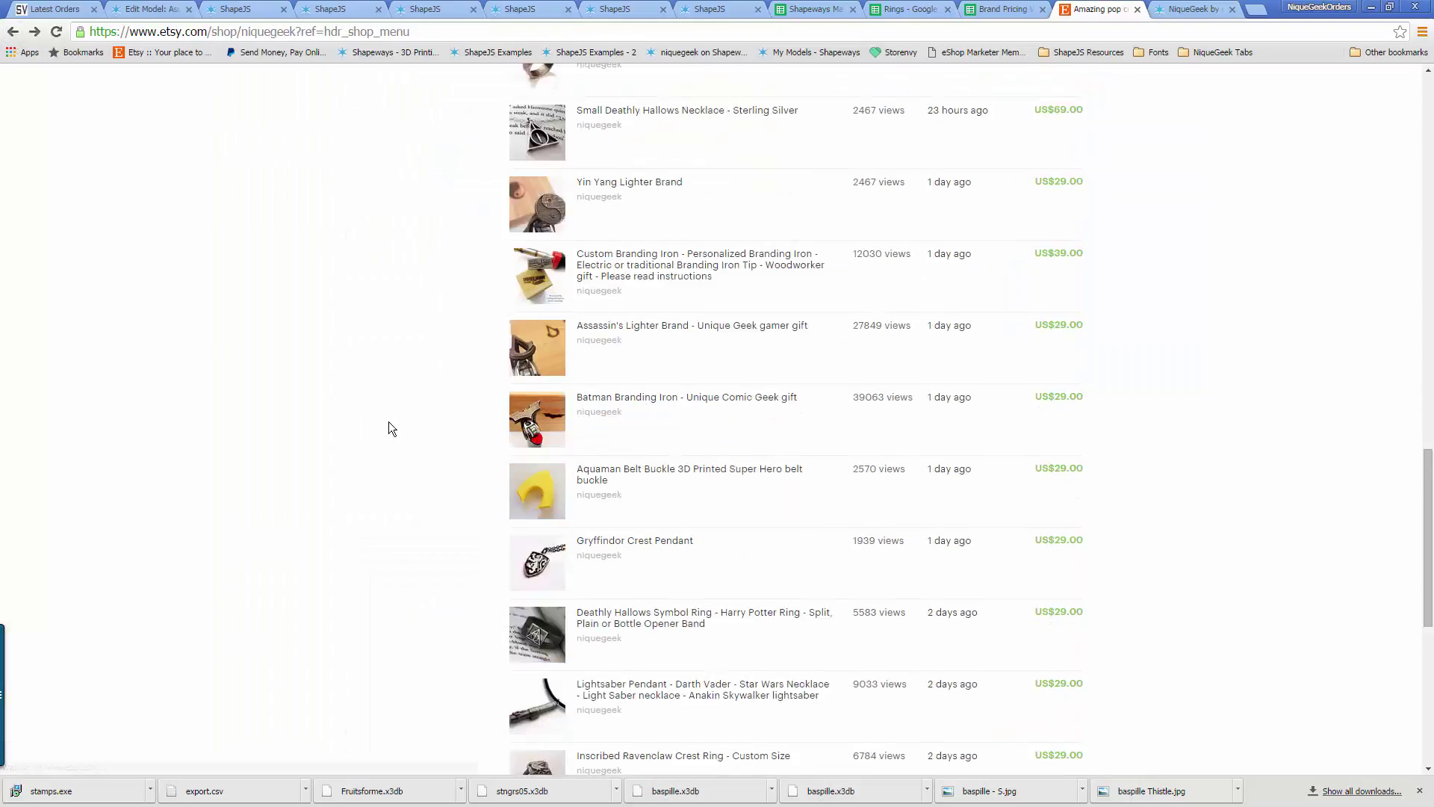
{"action": "scroll", "coordinate": [395, 418], "scroll_direction": "up", "scroll_amount": 20}
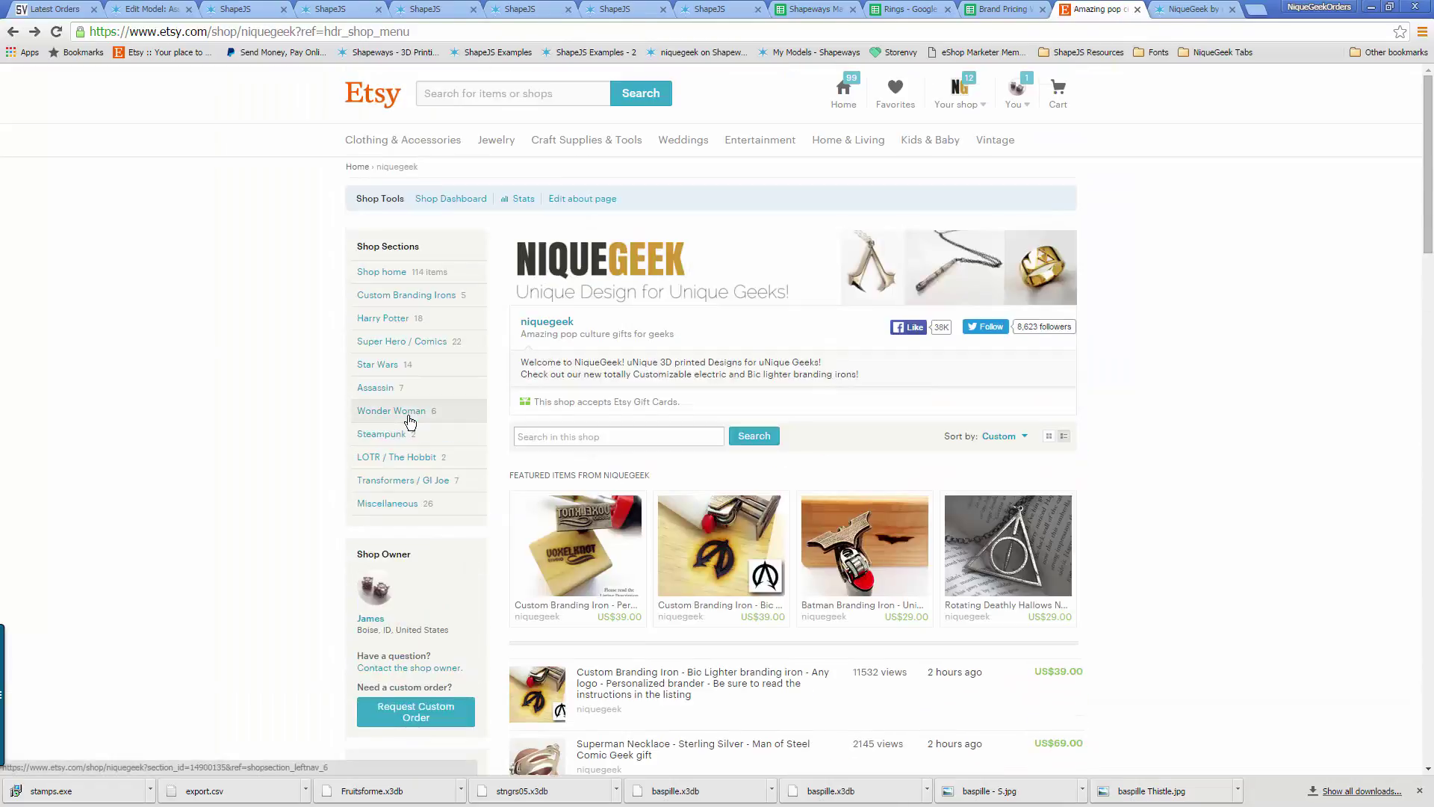
{"action": "left_click", "coordinate": [391, 411]}
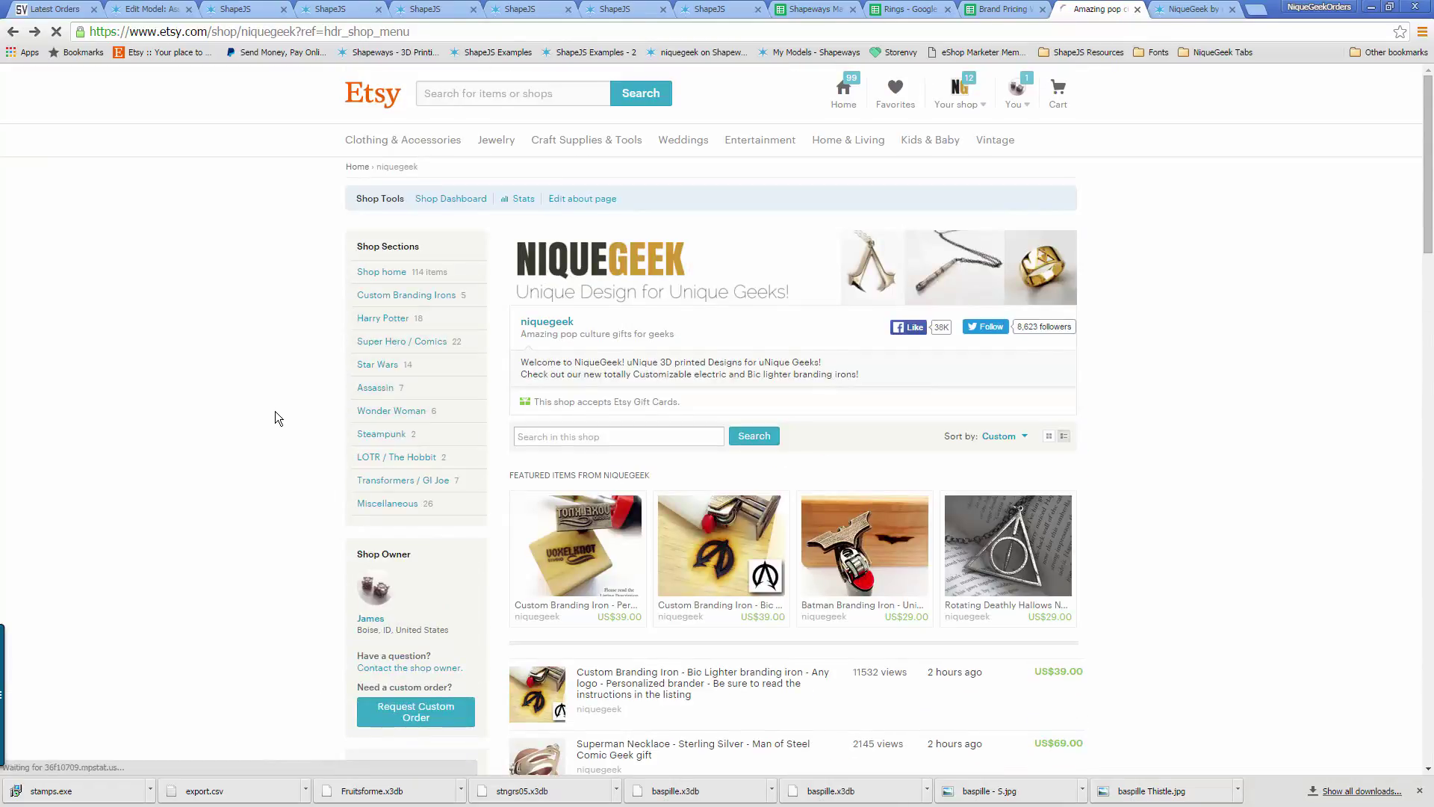
{"action": "scroll", "coordinate": [242, 405], "scroll_direction": "down", "scroll_amount": 3}
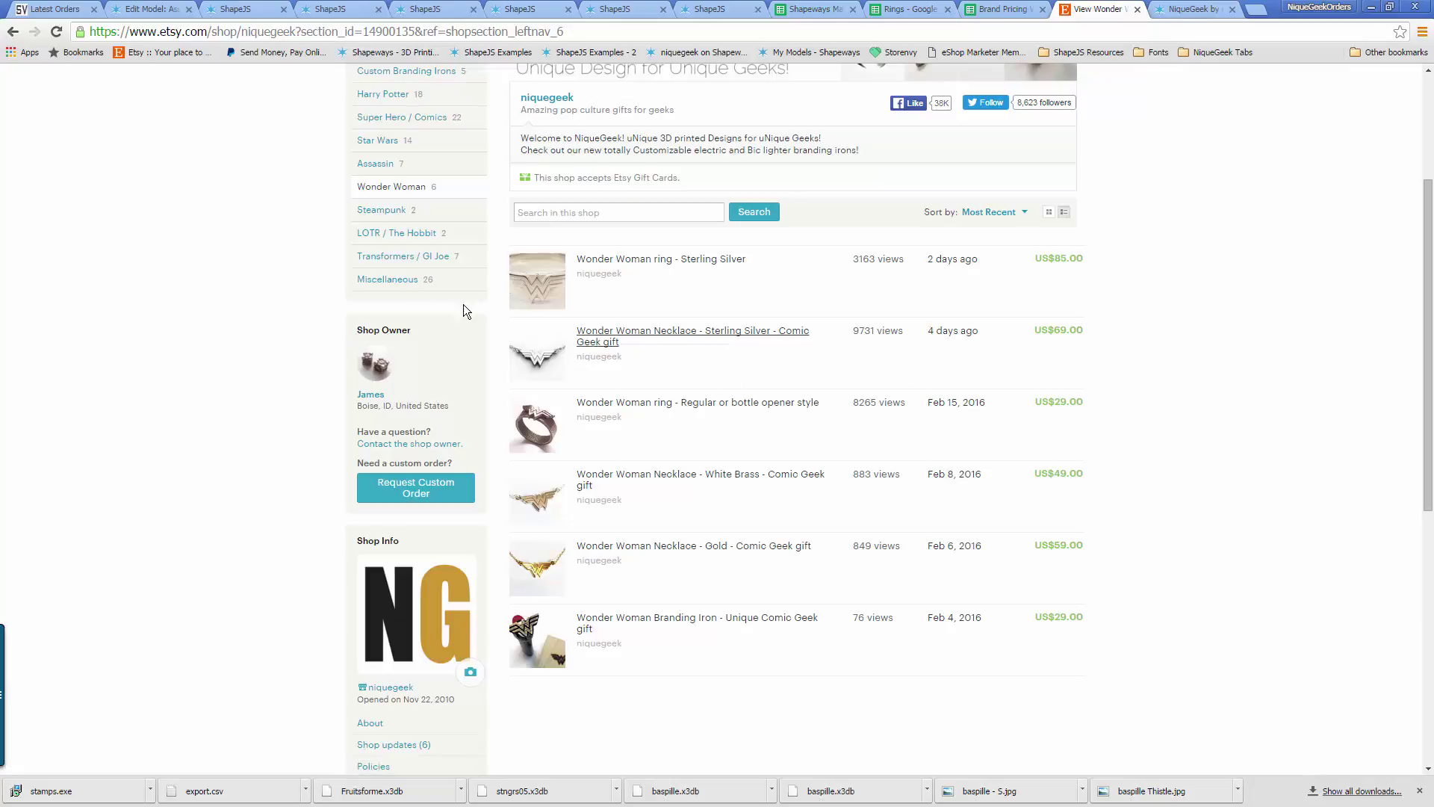
Switch back to the ShapeVector orders page and highlight the Material ID of the order with Model ID 1968444
{"action": "left_click", "coordinate": [58, 9]}
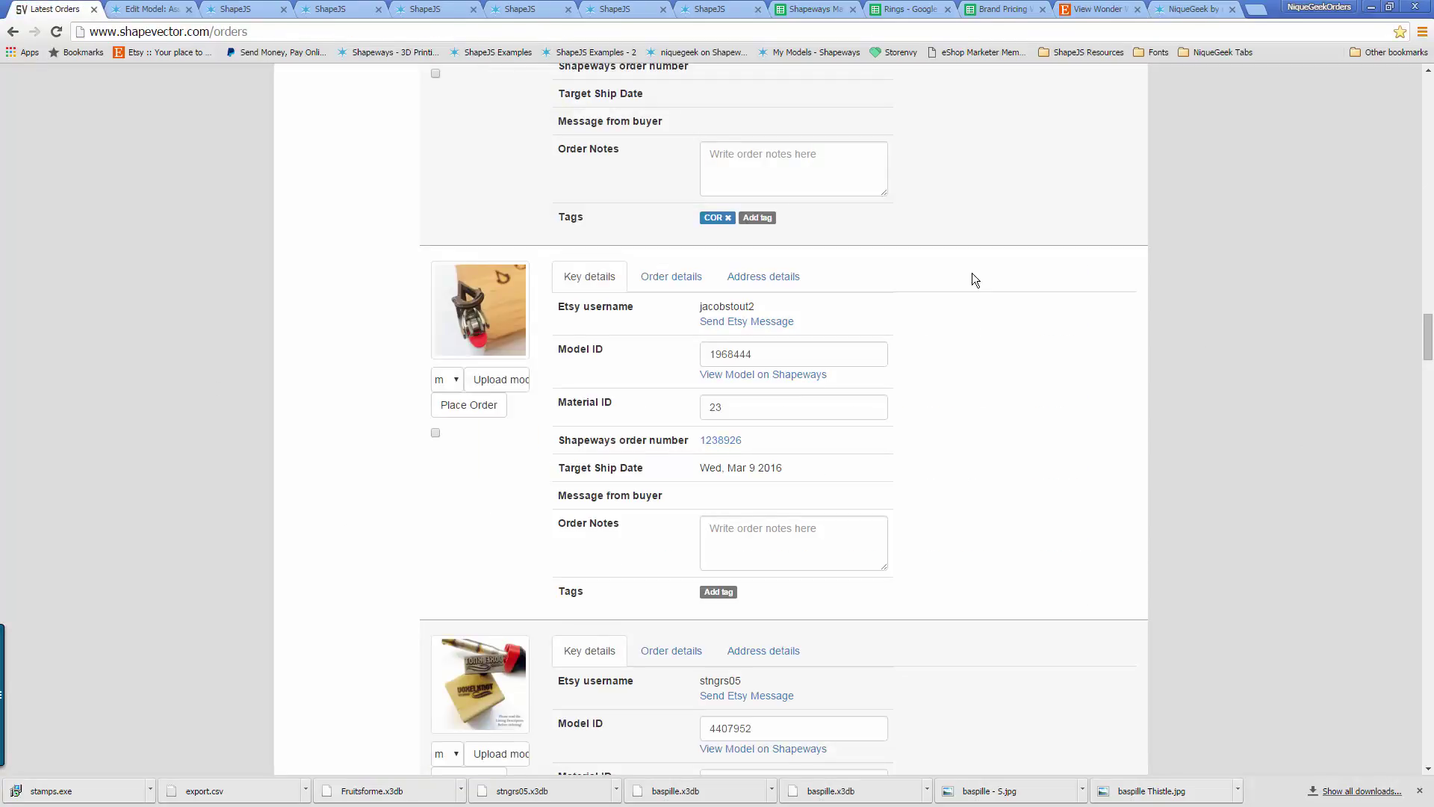
{"action": "left_click_drag", "start_coordinate": [728, 407], "coordinate": [690, 407]}
{"action": "left_click", "coordinate": [473, 560]}
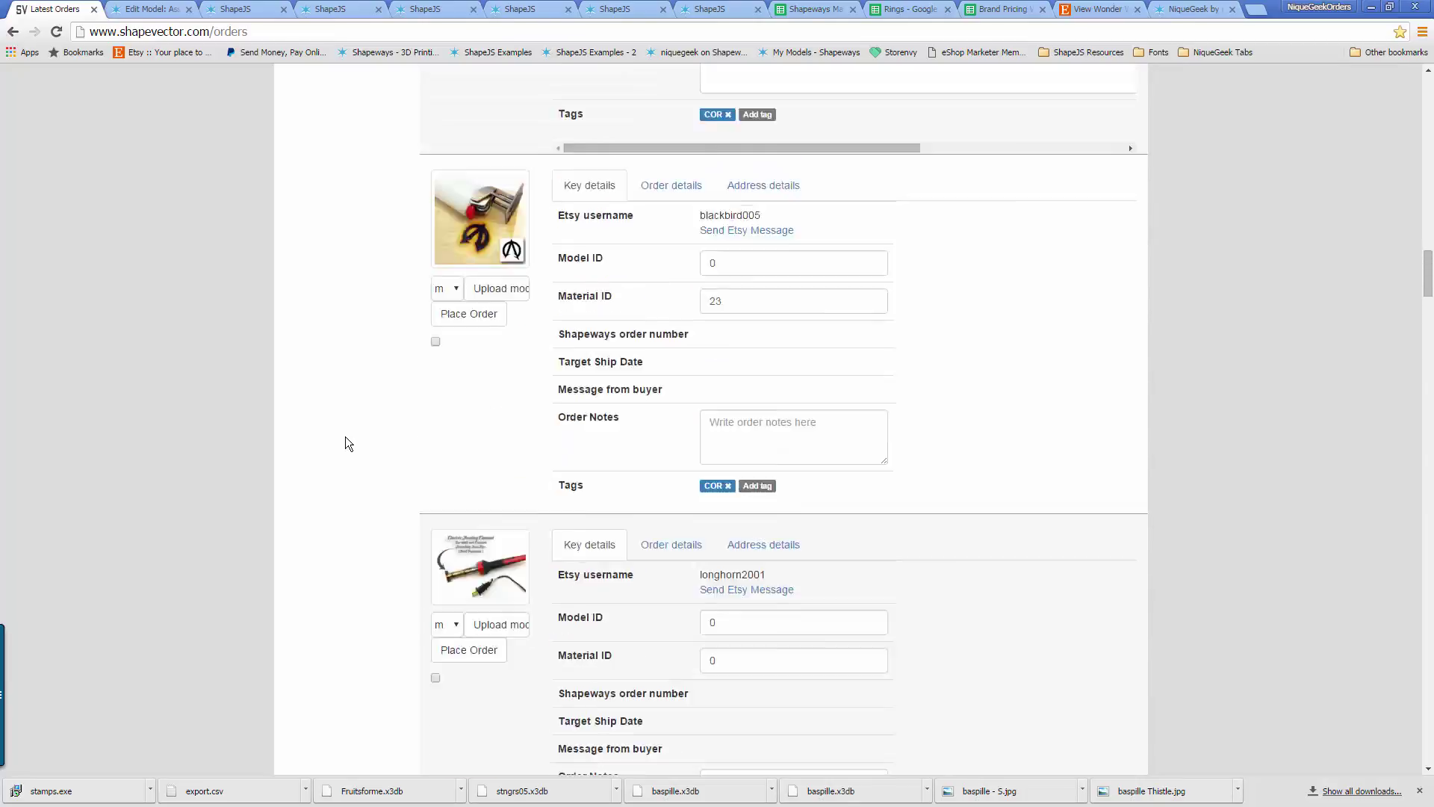
Add the AP tag to the first order in the Latest Orders list
{"action": "scroll", "coordinate": [346, 436], "scroll_direction": "up", "scroll_amount": 20}
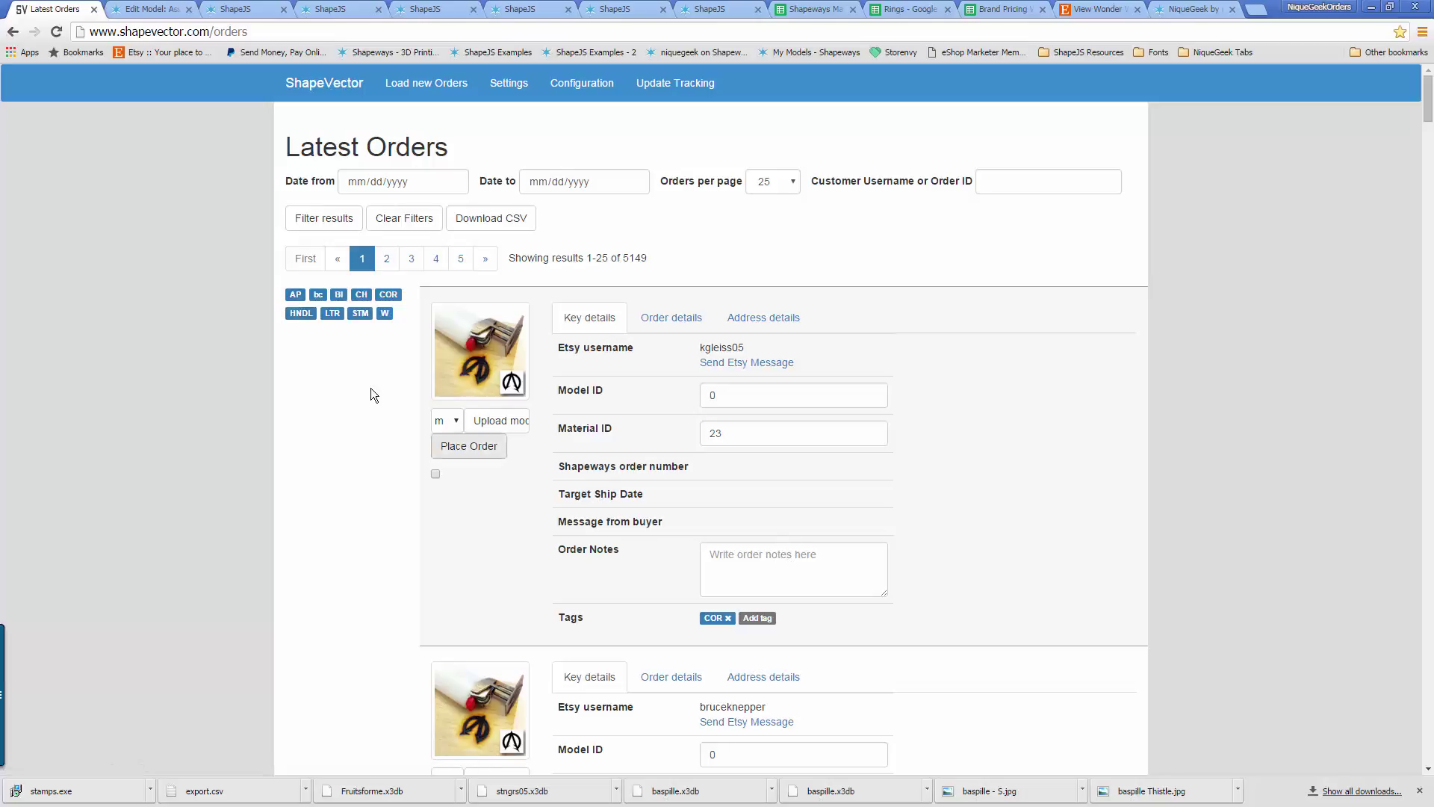
{"action": "left_click", "coordinate": [756, 623]}
{"action": "type", "text": "a"}
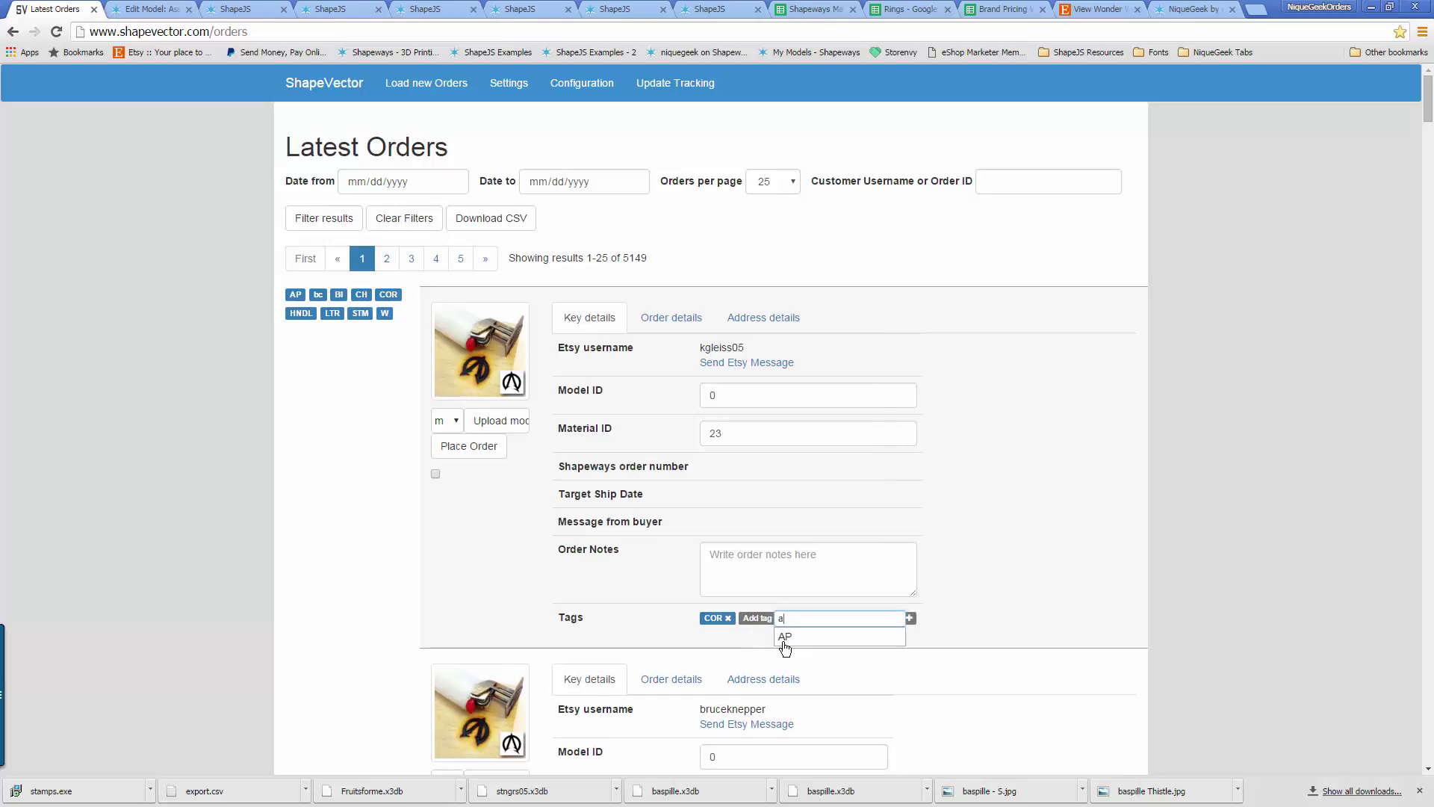
{"action": "left_click", "coordinate": [780, 631]}
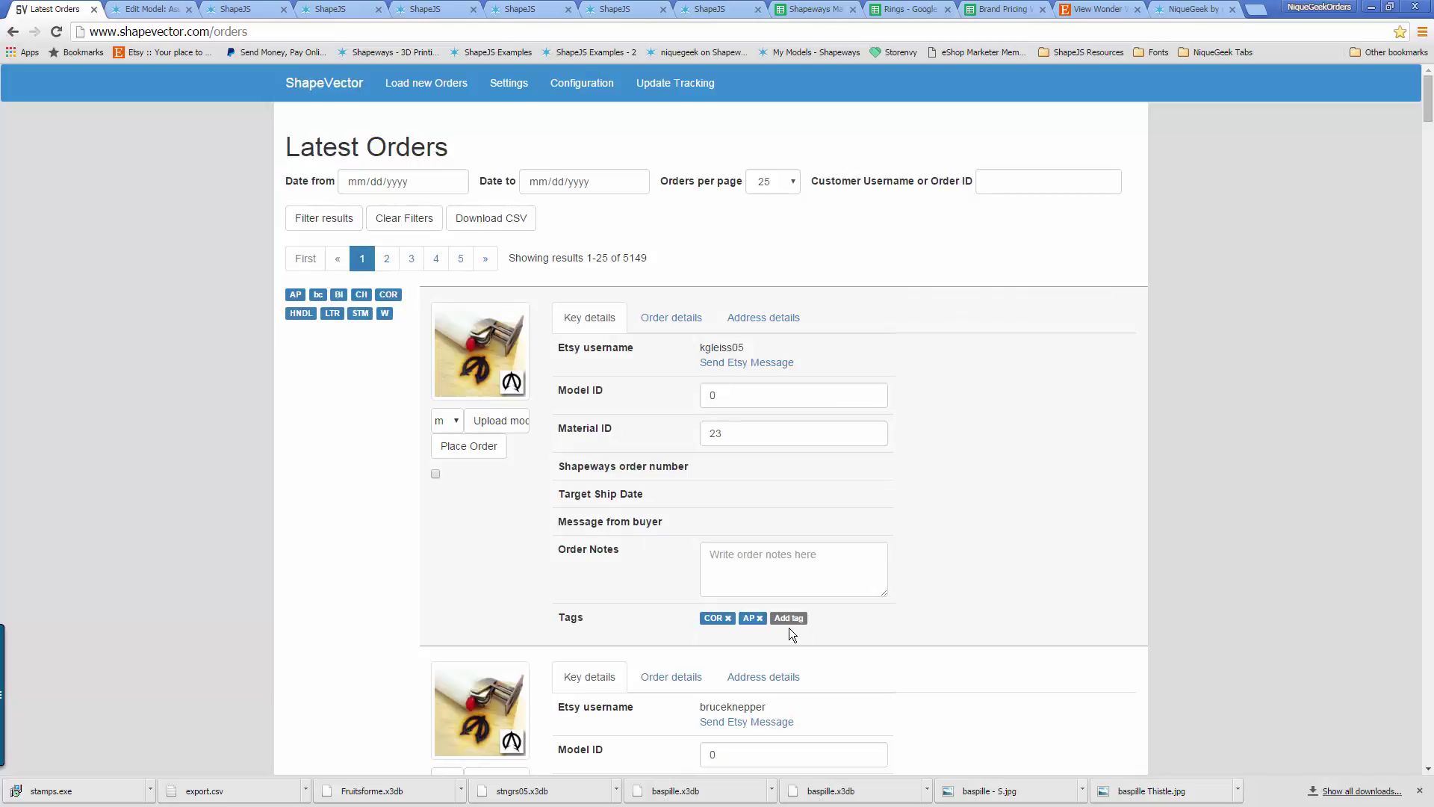
Remove and re-add the COR tag on the first order, and remove its AP tag
{"action": "left_click", "coordinate": [728, 618]}
{"action": "left_click", "coordinate": [750, 619]}
{"action": "type", "text": "c"}
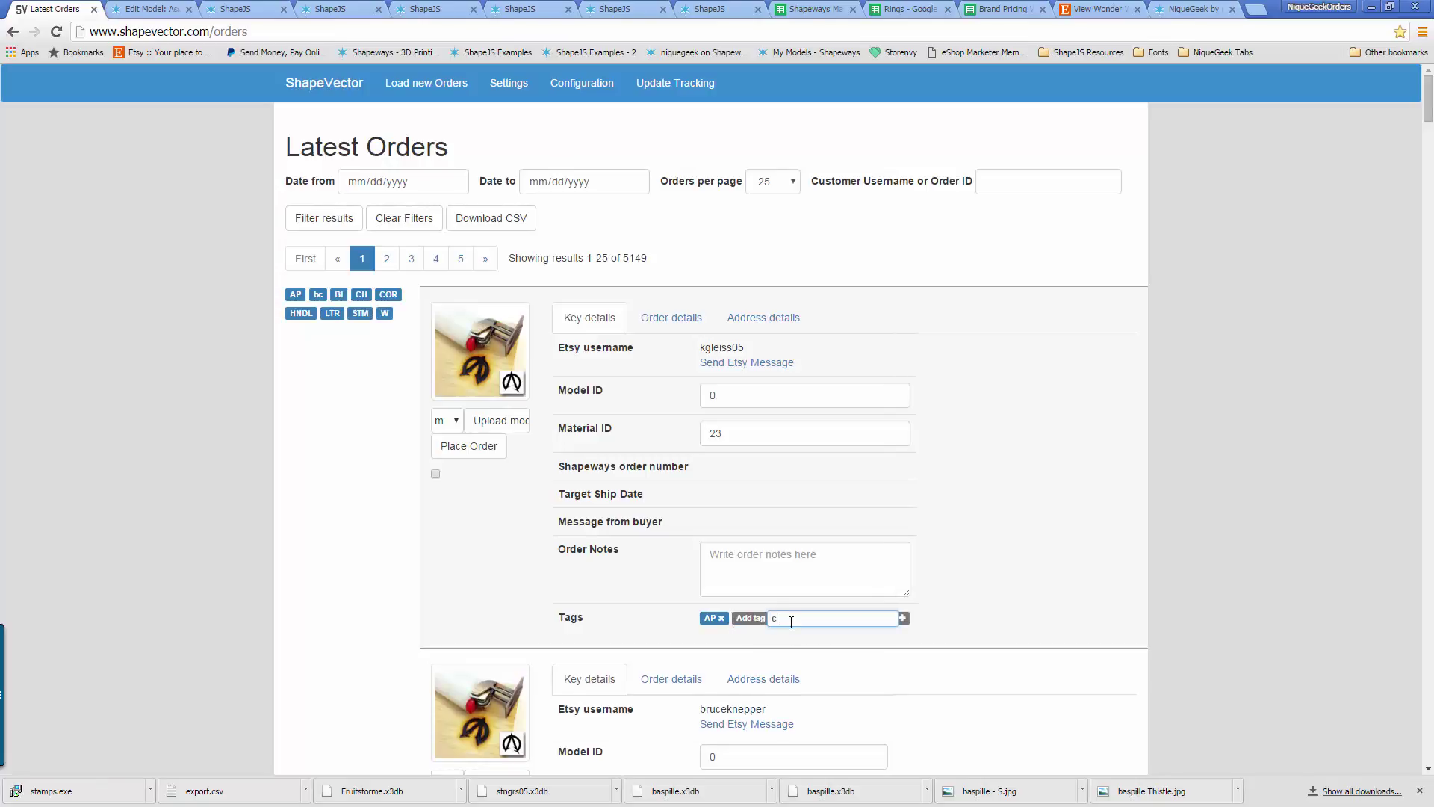
{"action": "type", "text": "or"}
{"action": "key", "text": "Return"}
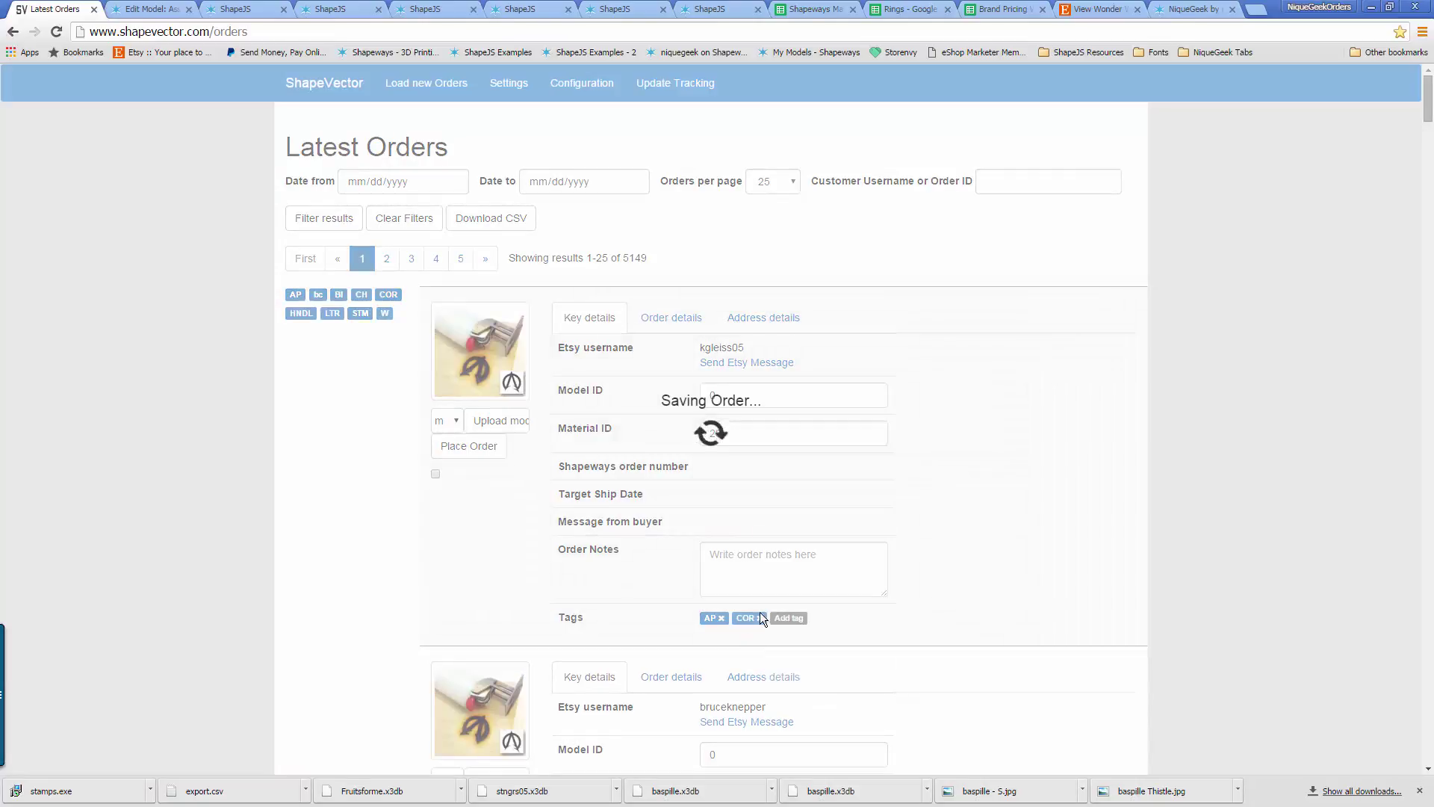
{"action": "left_click", "coordinate": [722, 619]}
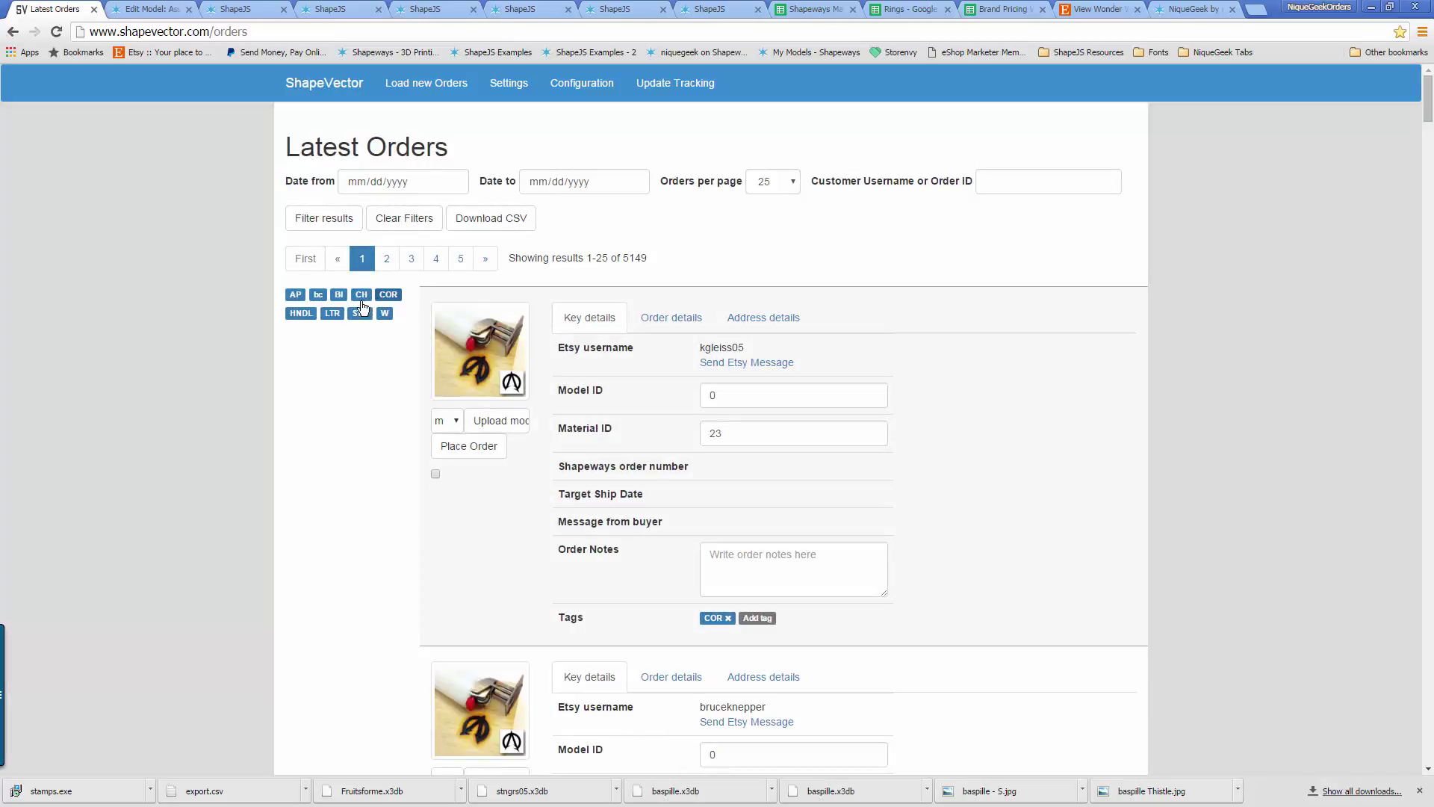
Filter the Latest Orders list by the AP tag and look through the matching orders
{"action": "left_click", "coordinate": [295, 296]}
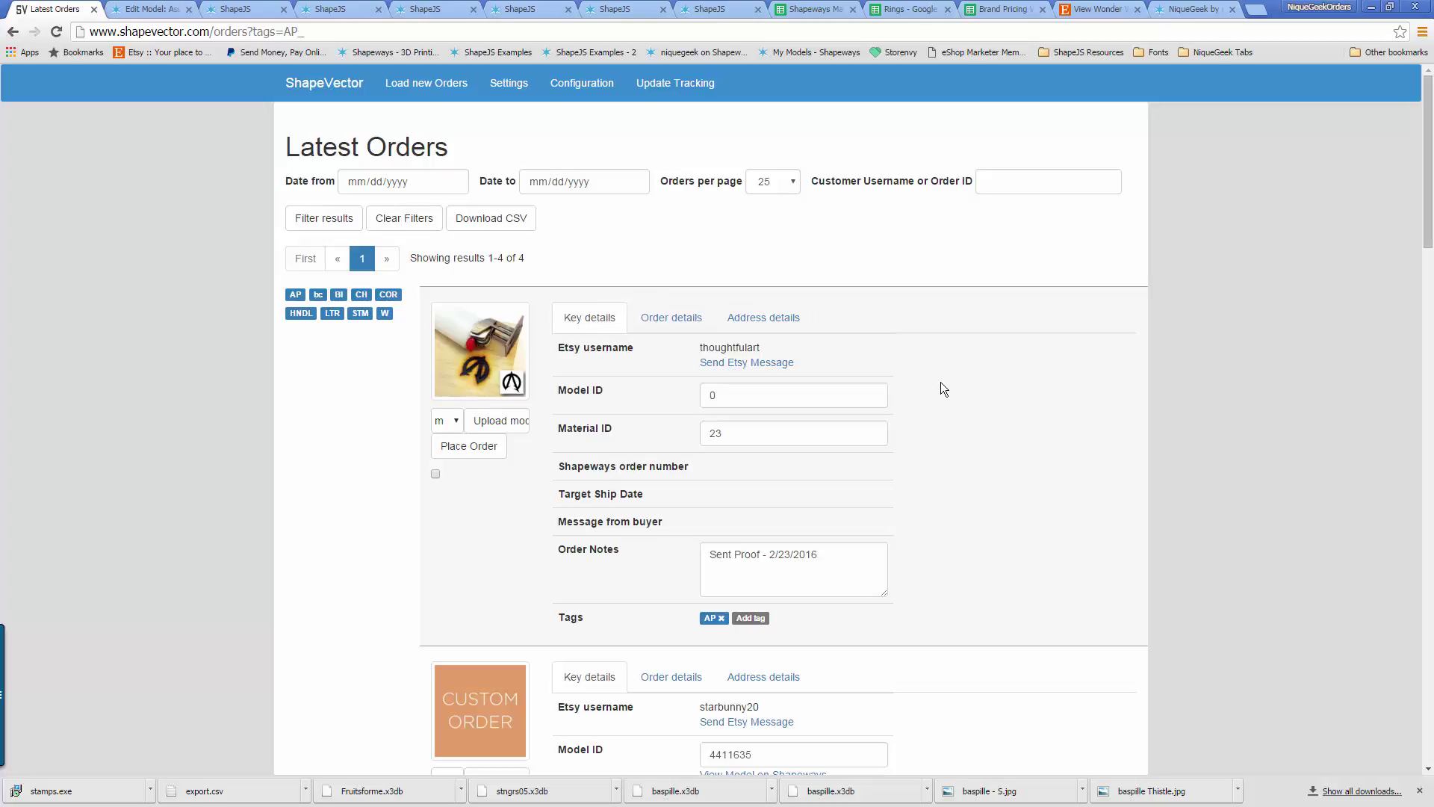
{"action": "scroll", "coordinate": [947, 382], "scroll_direction": "down", "scroll_amount": 15}
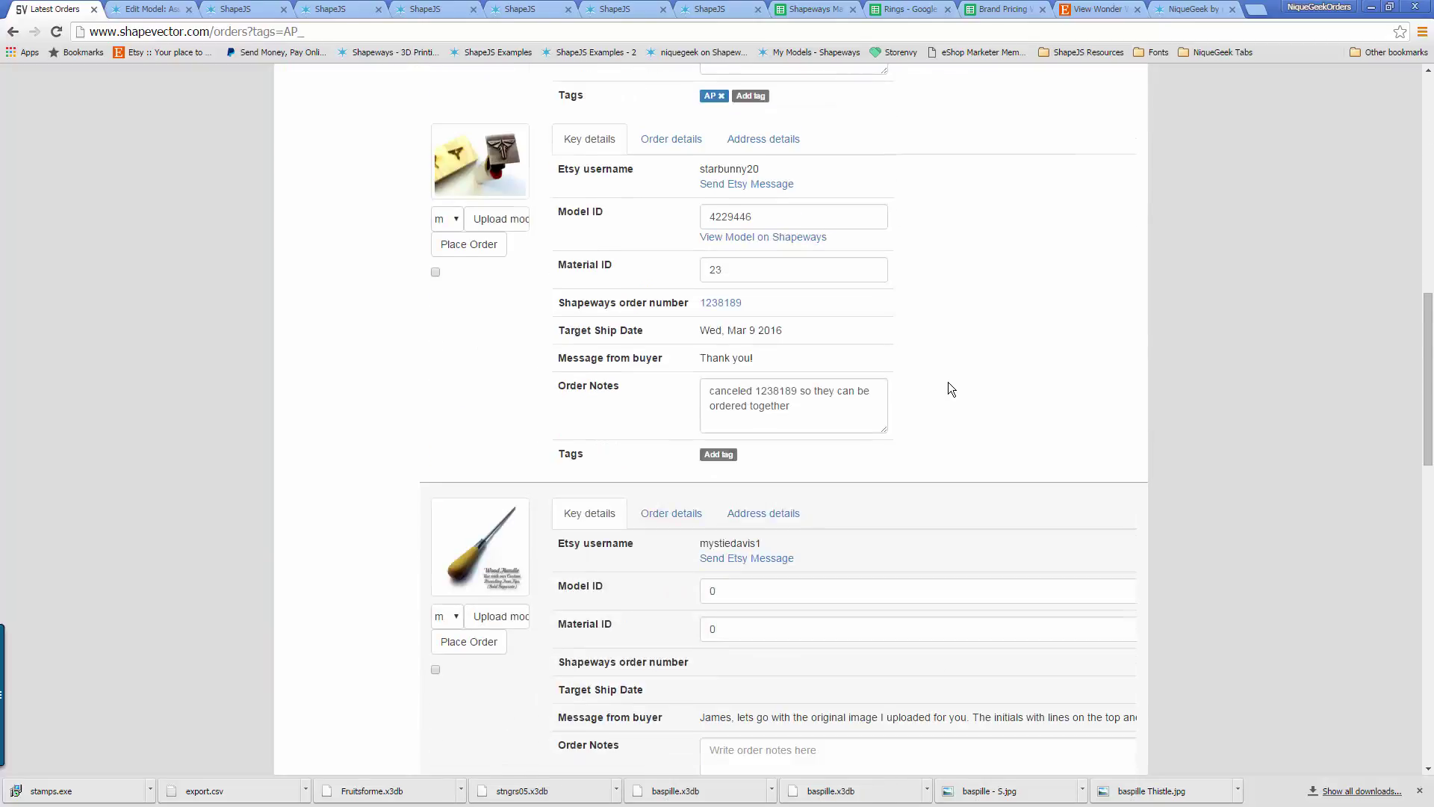
{"action": "scroll", "coordinate": [948, 382], "scroll_direction": "down", "scroll_amount": 9}
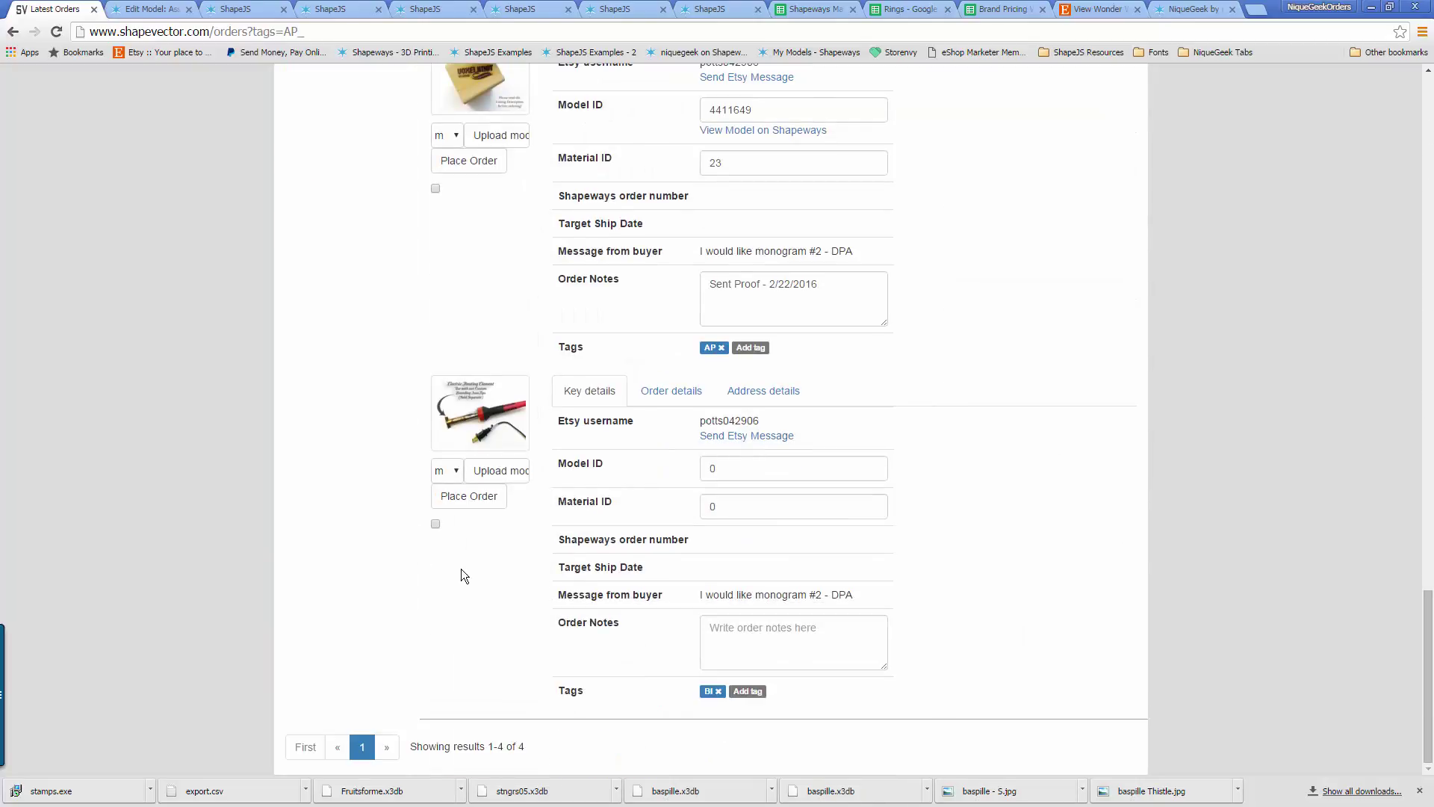
Place the Shapeways order for the branding iron with Model ID 4411649 and remove its AP tag
{"action": "scroll", "coordinate": [462, 575], "scroll_direction": "up", "scroll_amount": 3}
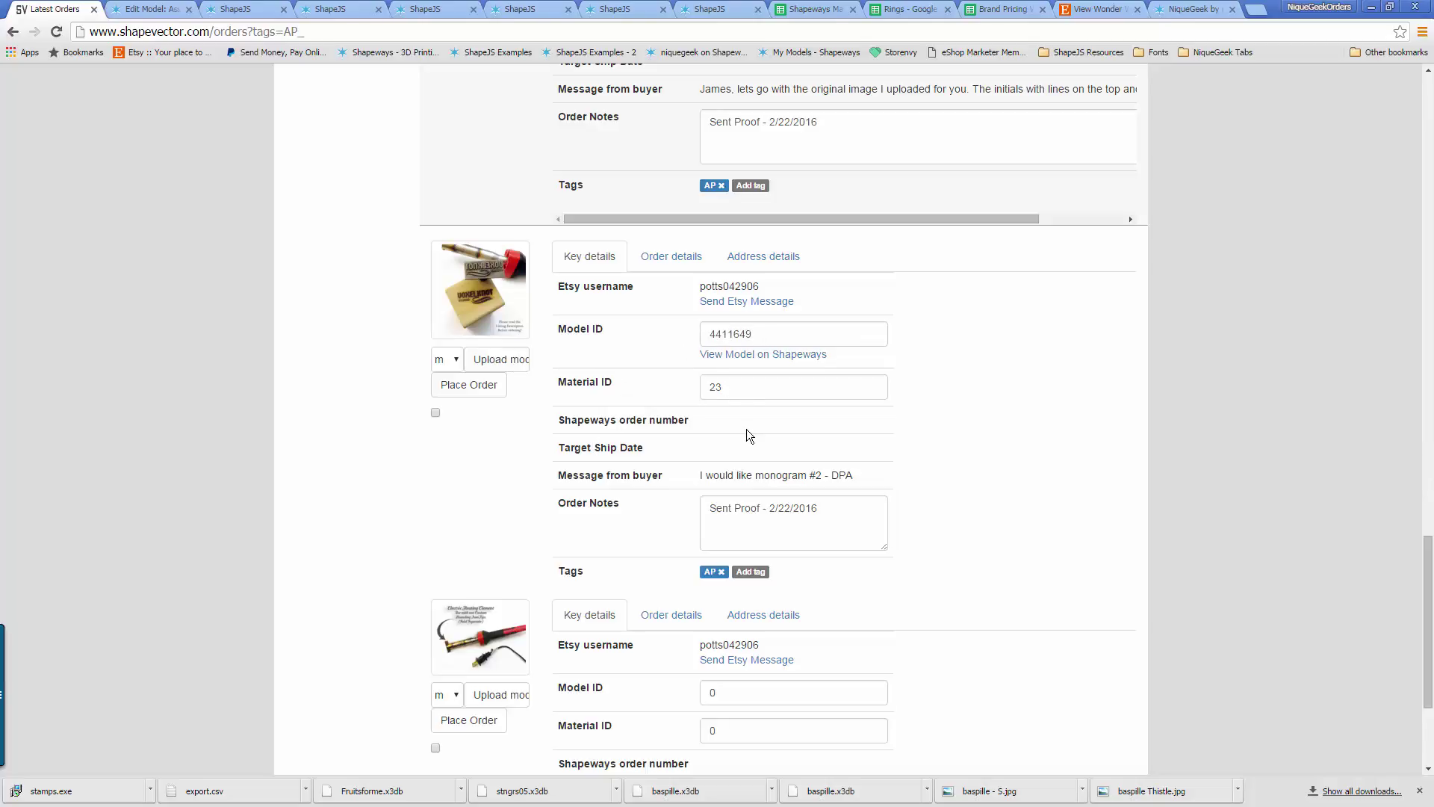
{"action": "left_click", "coordinate": [490, 387]}
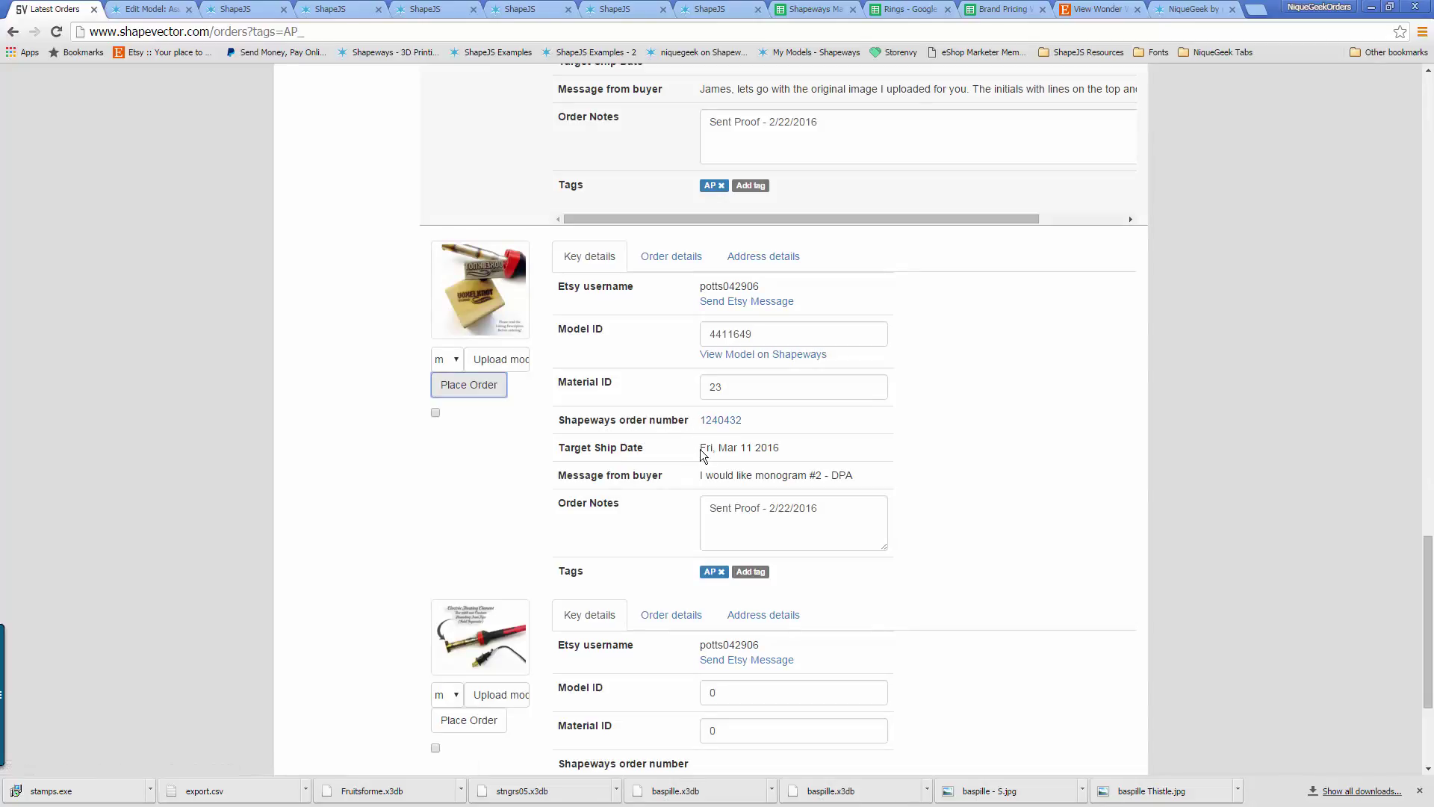
{"action": "left_click", "coordinate": [486, 497]}
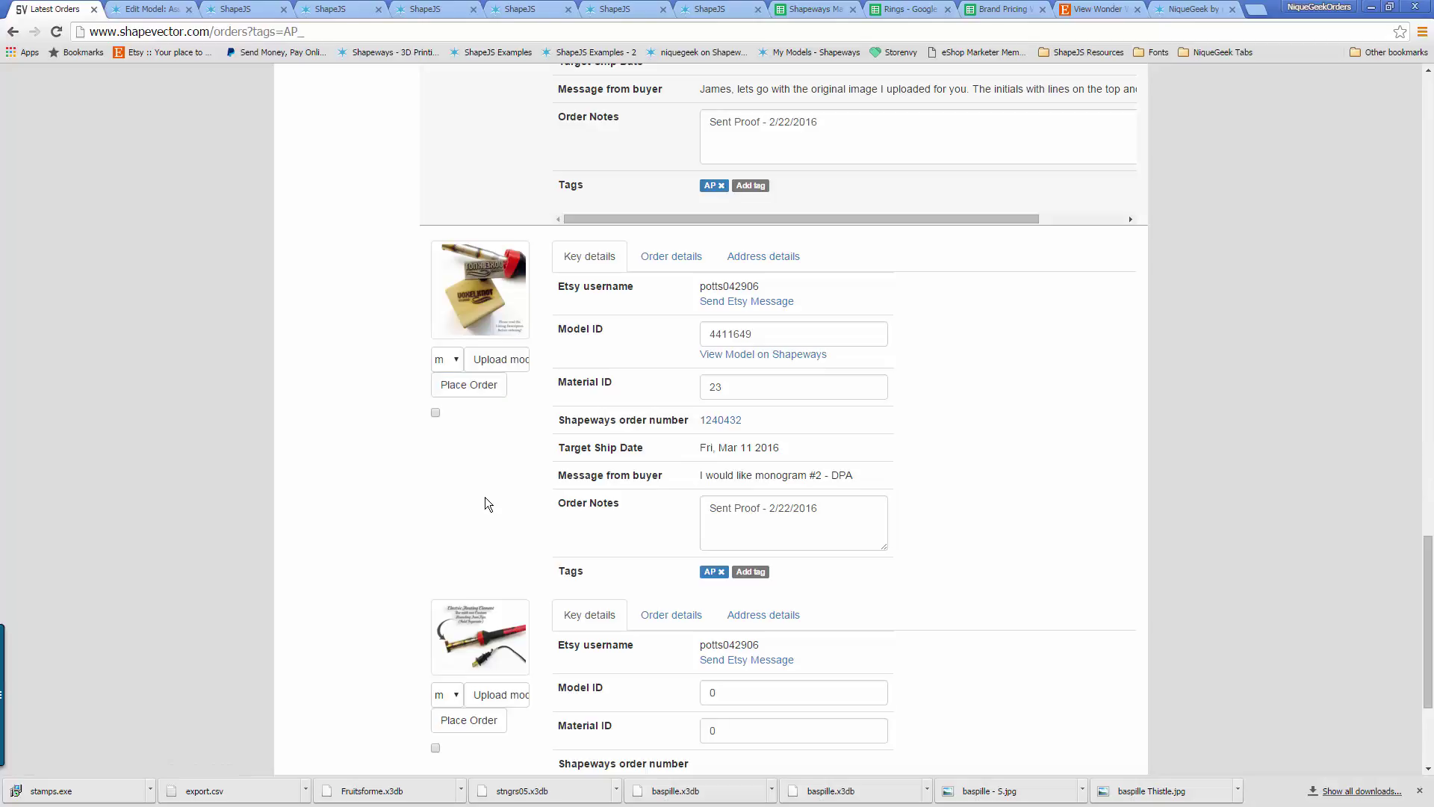
{"action": "left_click", "coordinate": [721, 572]}
{"action": "left_click", "coordinate": [783, 302]}
Check the Shapeways receipt of the order with Model ID 4411649, highlighting its Credit Card line, and close the receipt
{"action": "scroll", "coordinate": [916, 479], "scroll_direction": "up", "scroll_amount": 10}
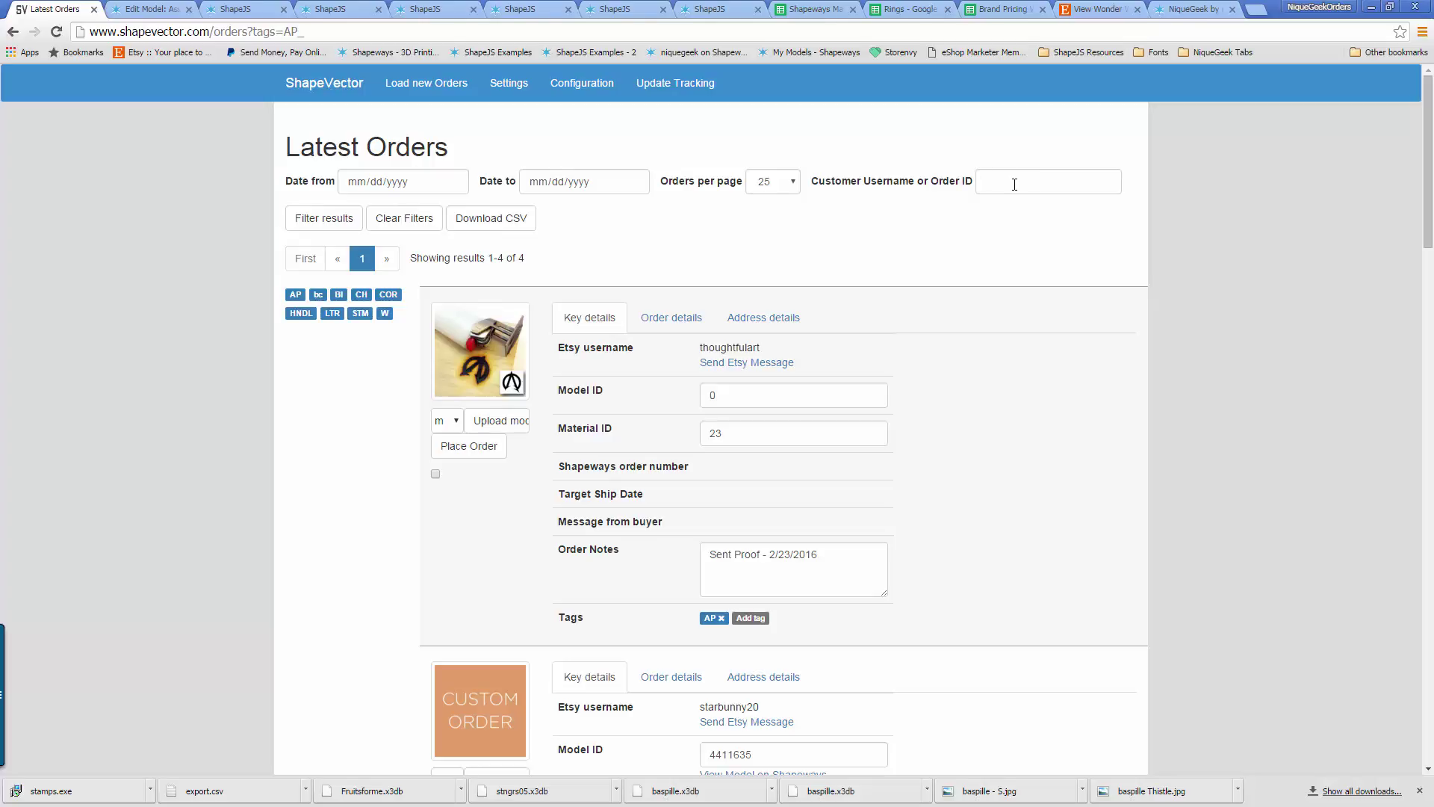
{"action": "scroll", "coordinate": [1013, 185], "scroll_direction": "down", "scroll_amount": 13}
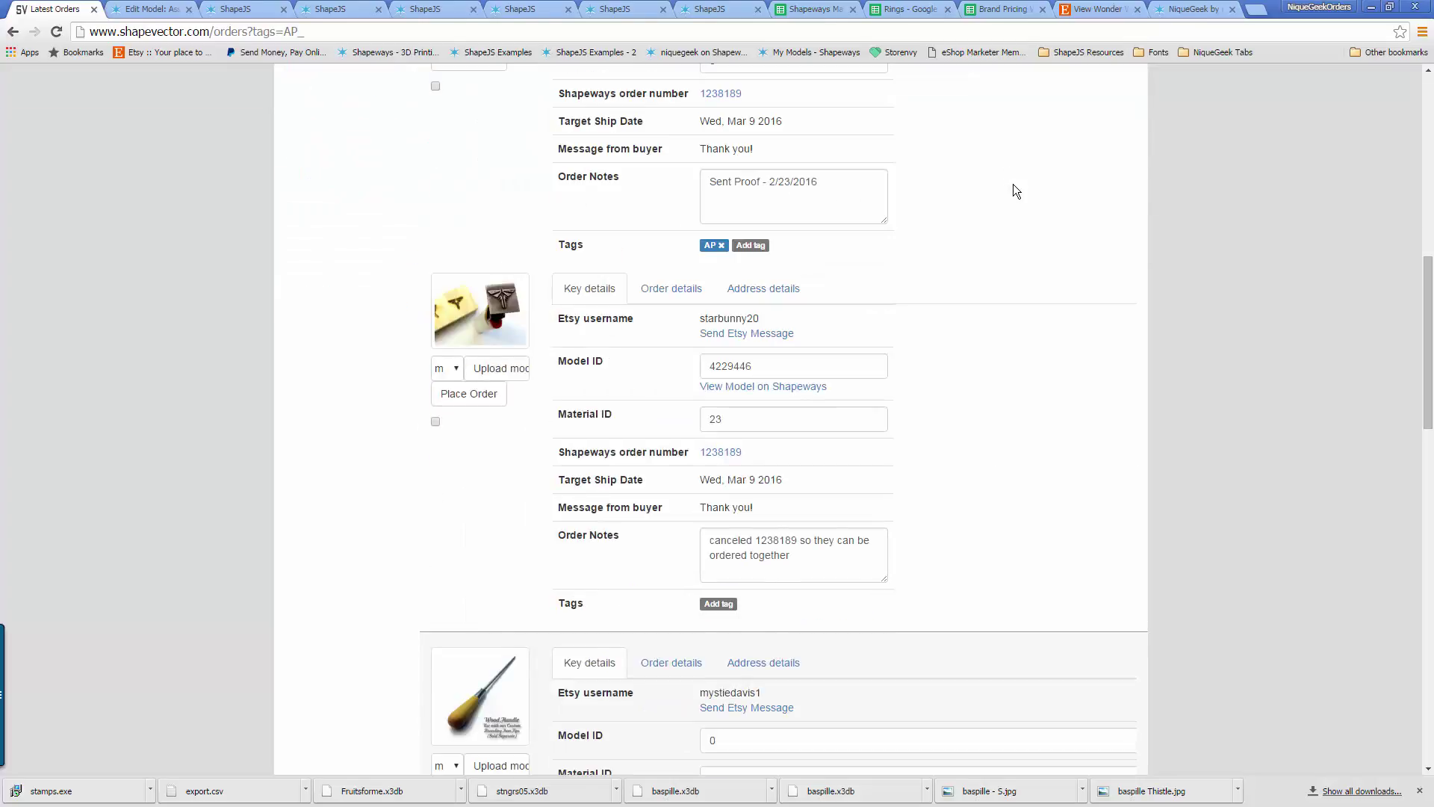
{"action": "scroll", "coordinate": [971, 164], "scroll_direction": "up", "scroll_amount": 12}
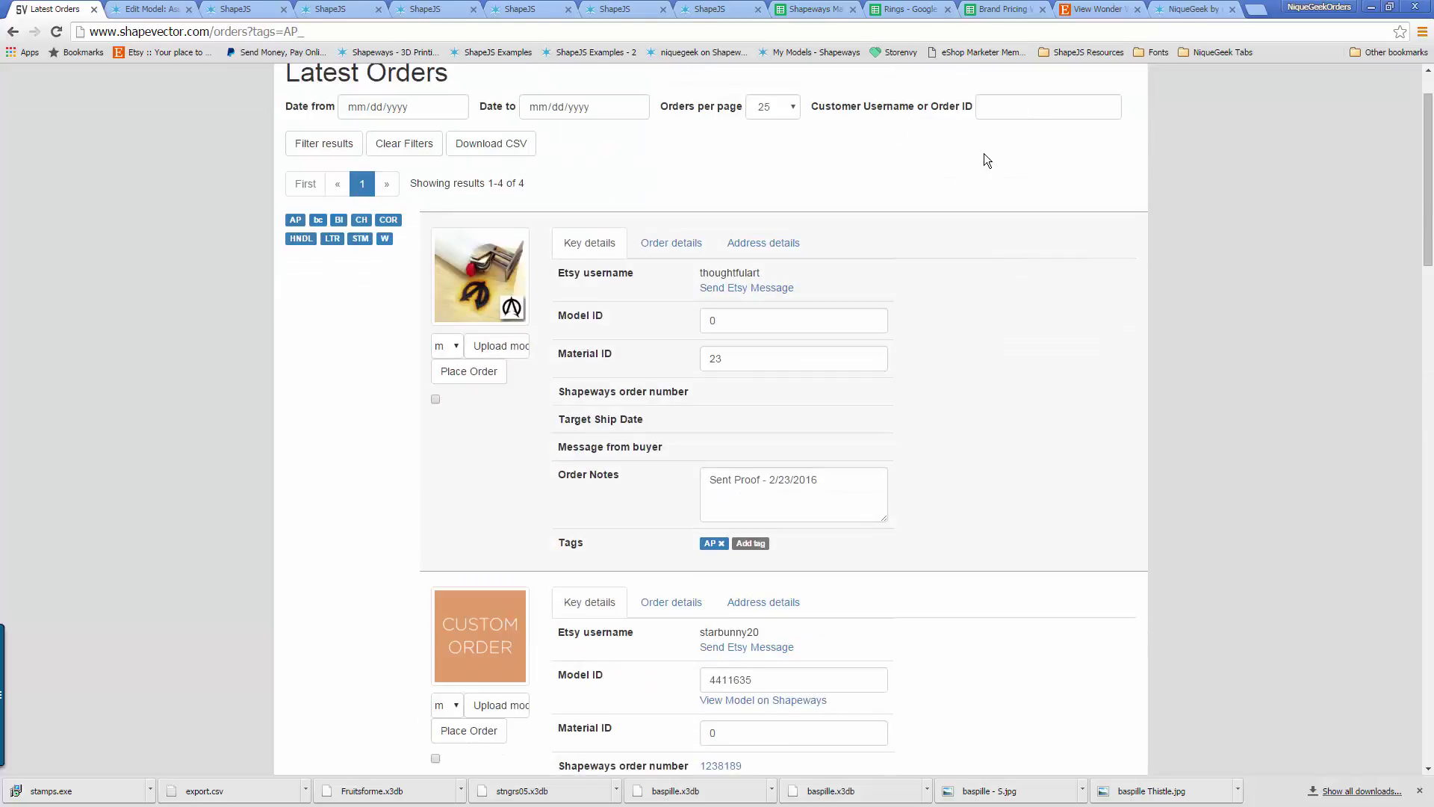
{"action": "scroll", "coordinate": [1001, 254], "scroll_direction": "down", "scroll_amount": 13}
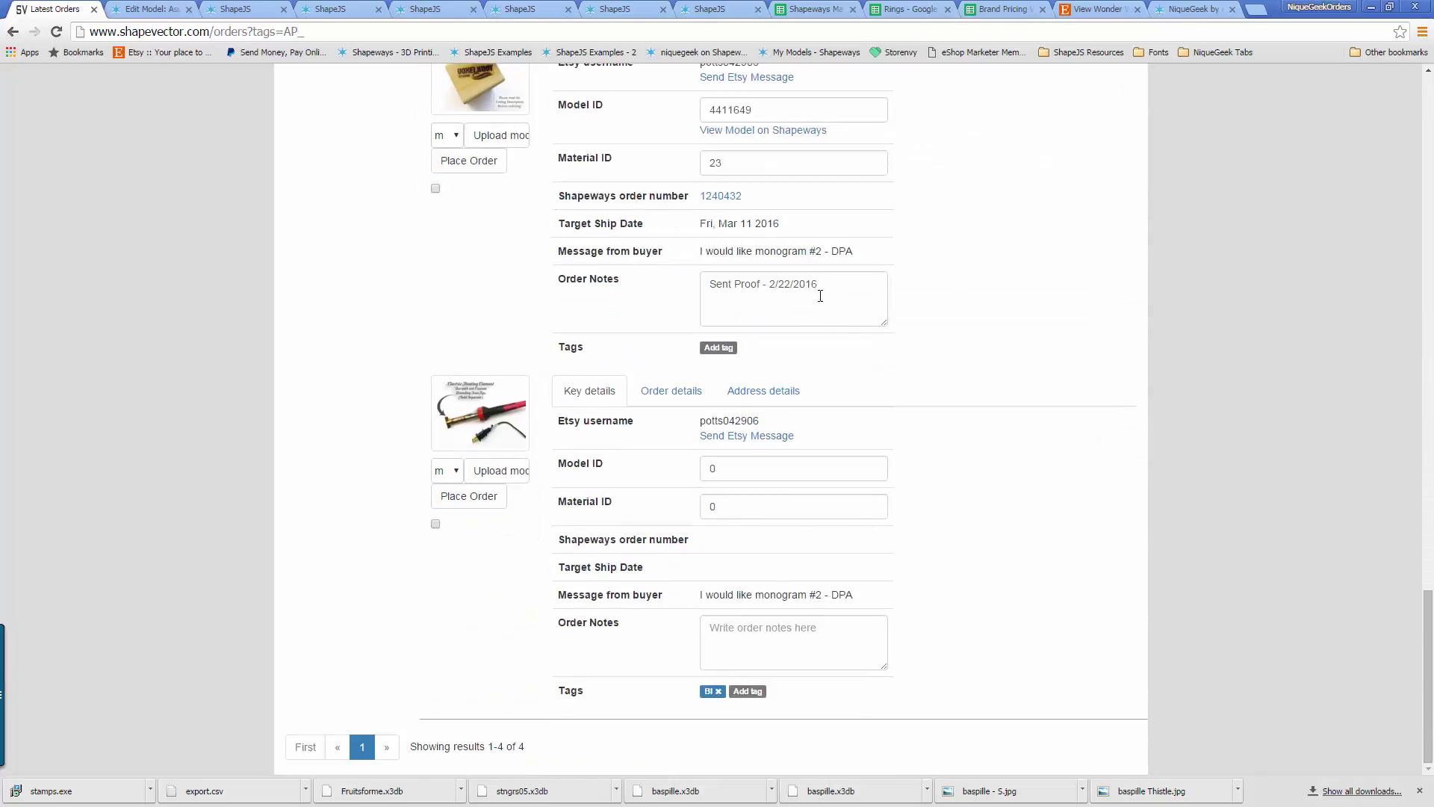
{"action": "scroll", "coordinate": [685, 356], "scroll_direction": "up", "scroll_amount": 2}
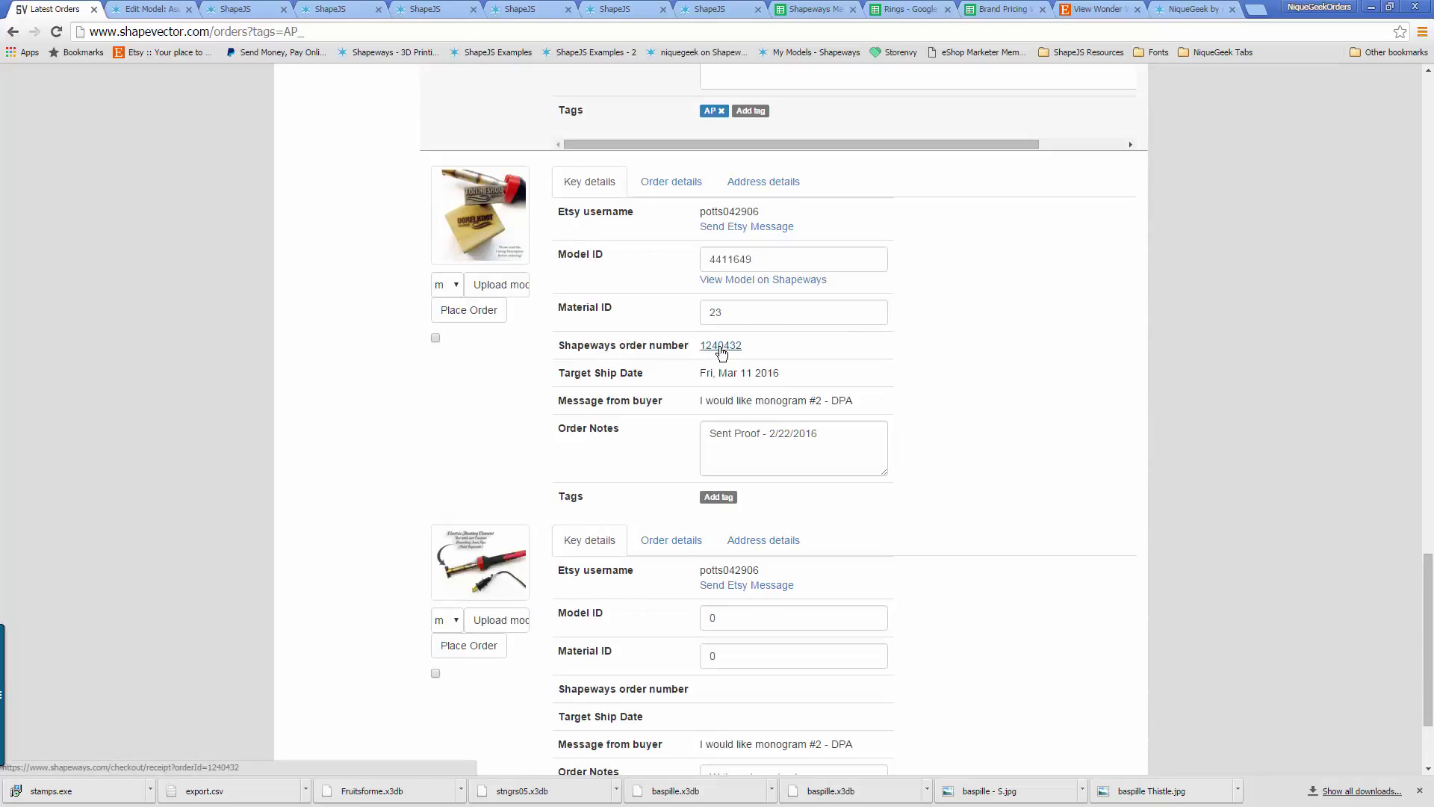
{"action": "left_click", "coordinate": [720, 346]}
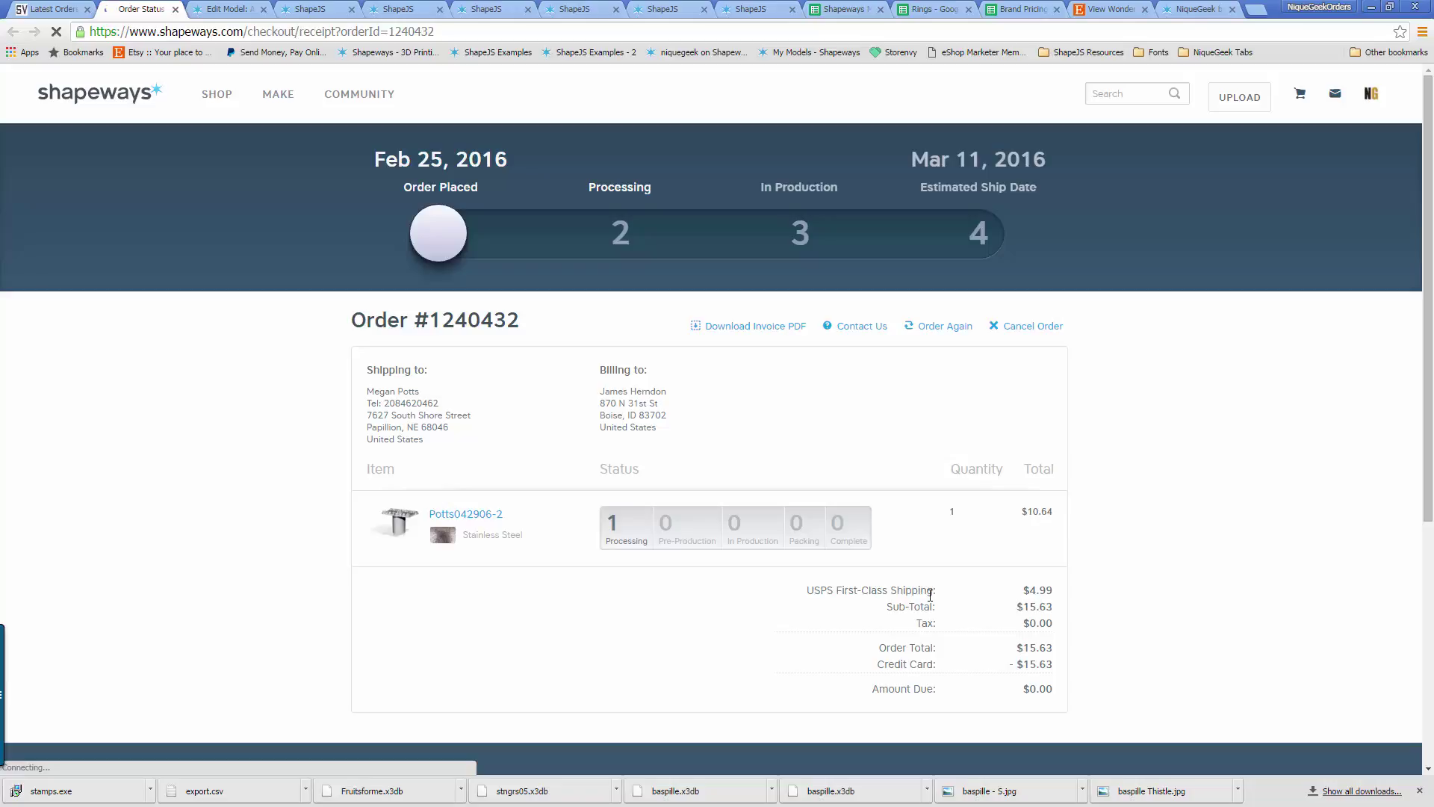
{"action": "left_click_drag", "start_coordinate": [888, 664], "coordinate": [947, 663]}
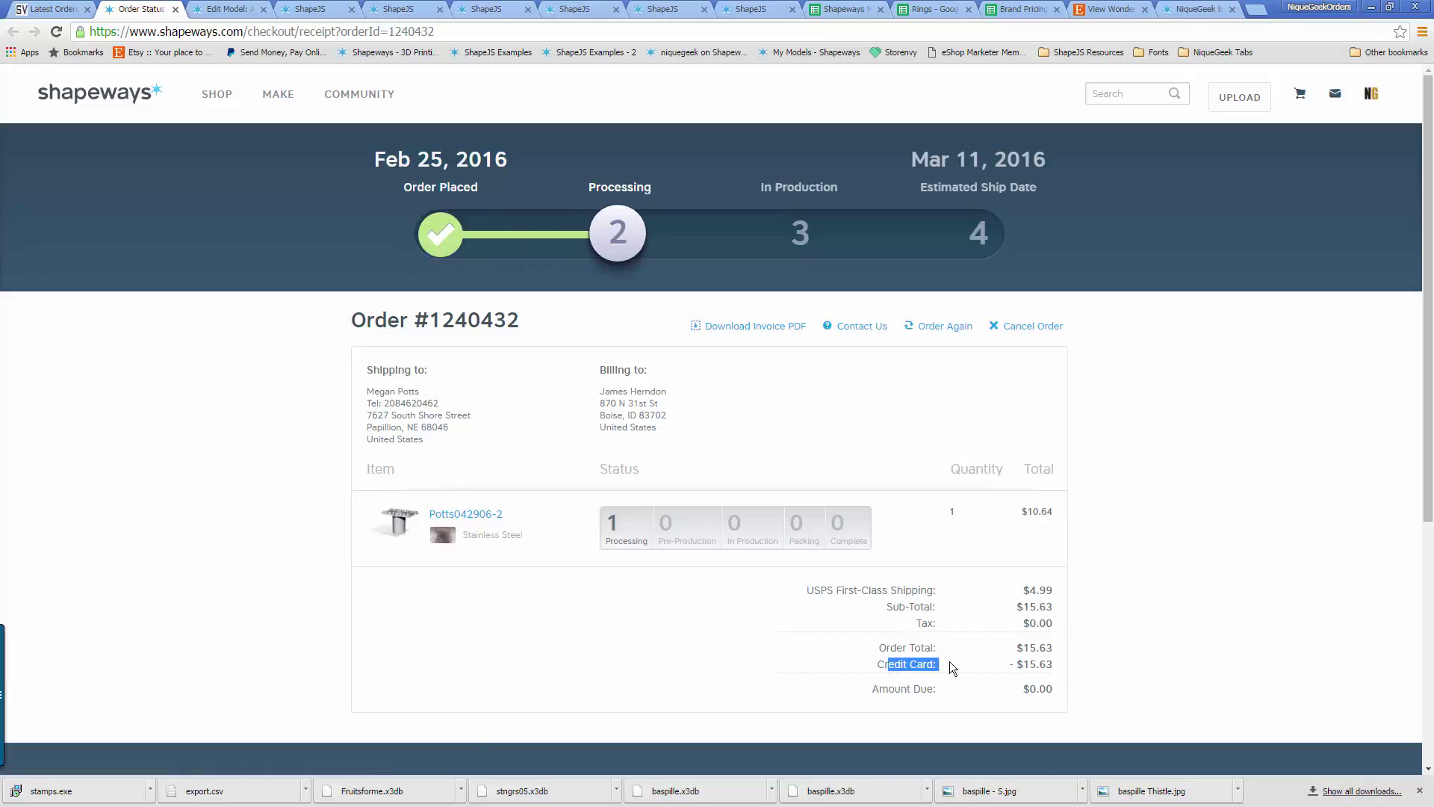
{"action": "left_click", "coordinate": [175, 9]}
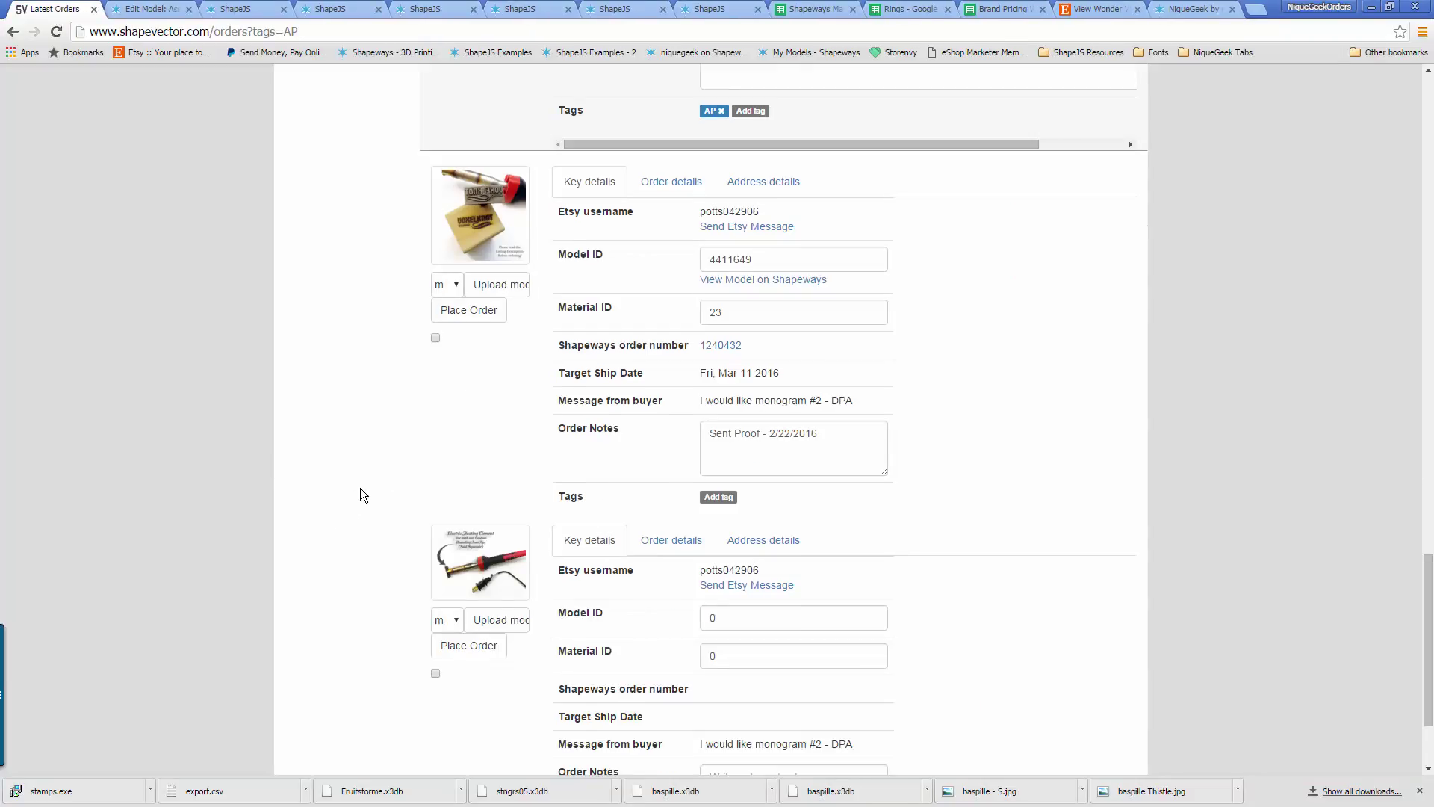
{"action": "scroll", "coordinate": [360, 493], "scroll_direction": "up", "scroll_amount": 1}
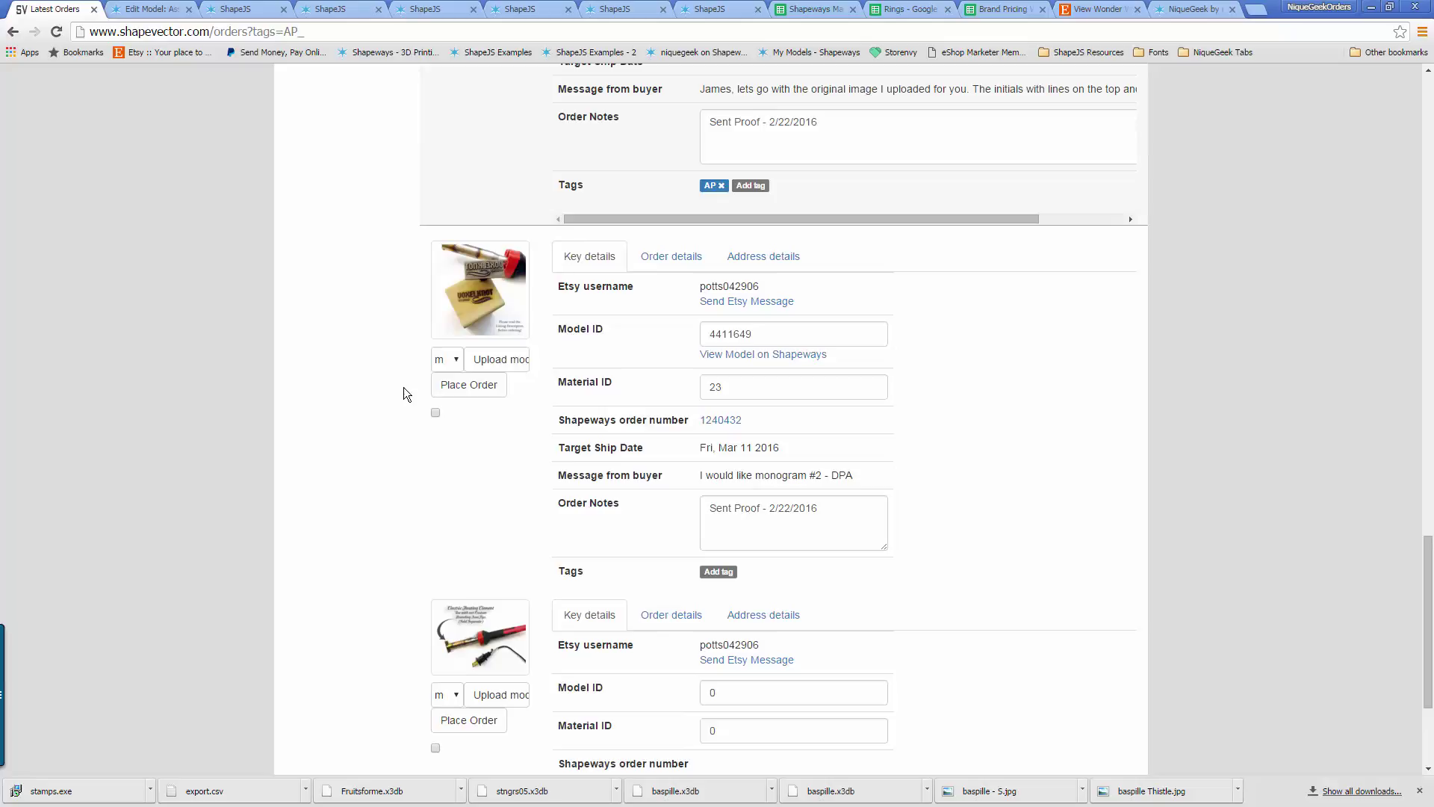
{"action": "scroll", "coordinate": [351, 486], "scroll_direction": "up", "scroll_amount": 1}
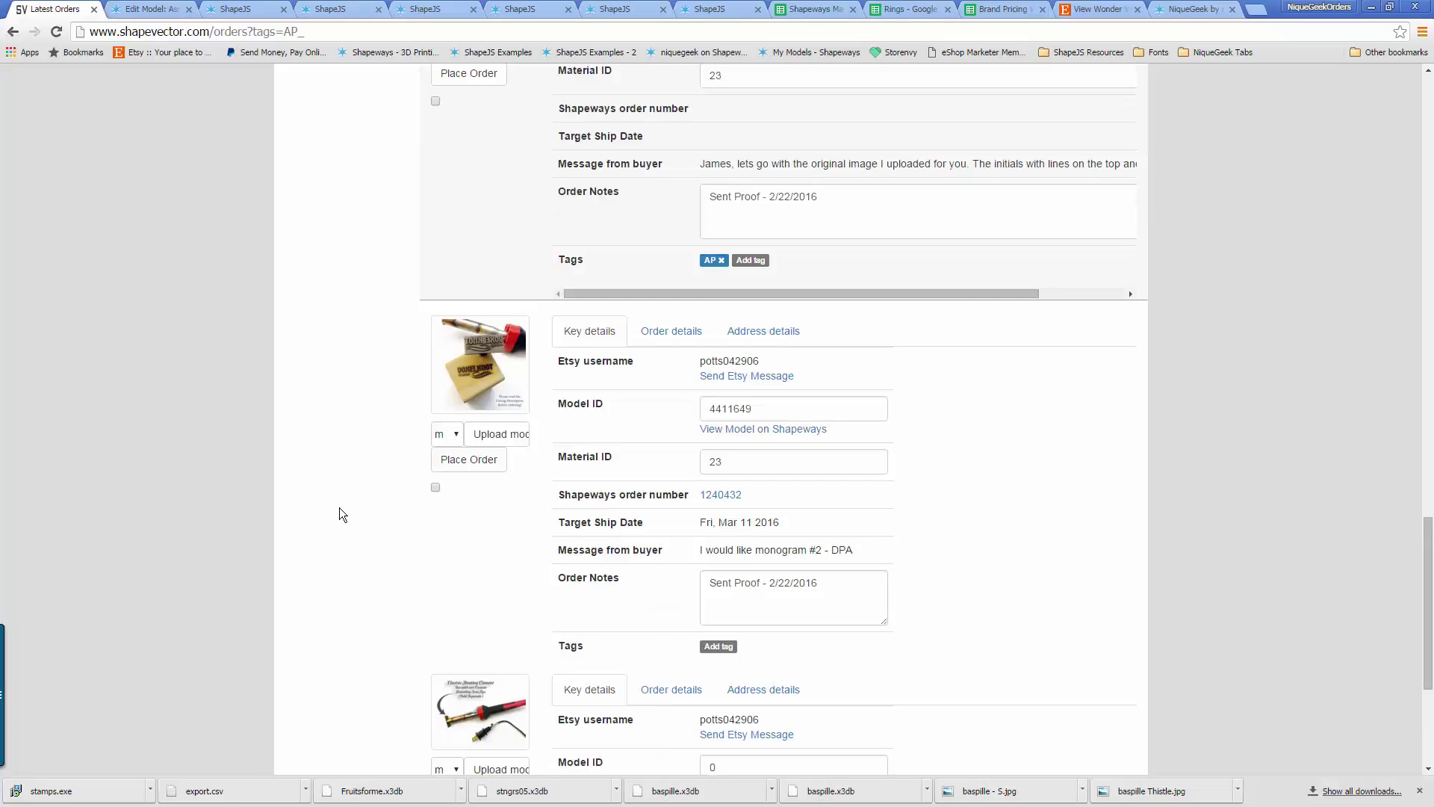
{"action": "scroll", "coordinate": [356, 460], "scroll_direction": "up", "scroll_amount": 4}
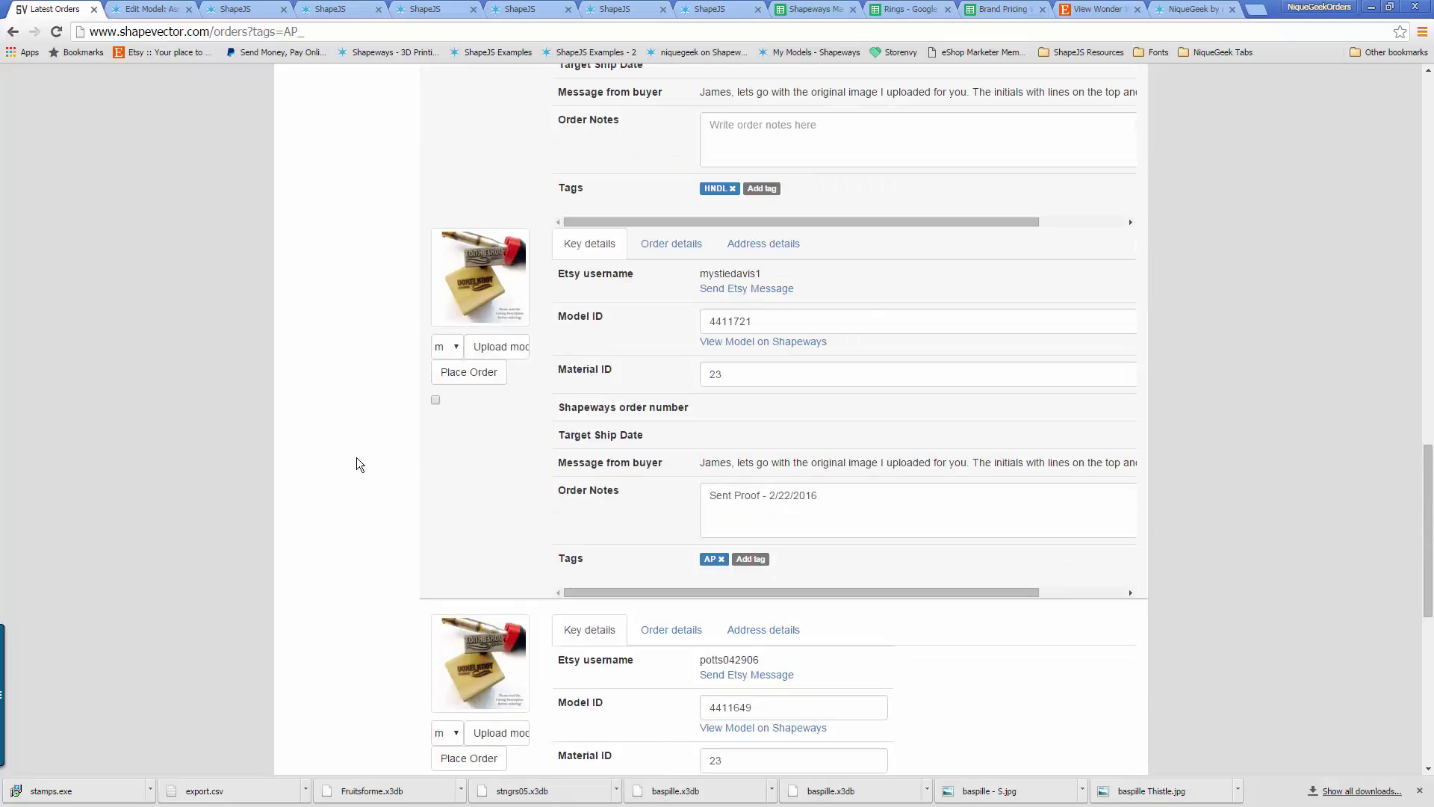
Look through the AP-tagged orders and check the Shapeways order number of the order with Model ID 4229446
{"action": "scroll", "coordinate": [369, 366], "scroll_direction": "up", "scroll_amount": 4}
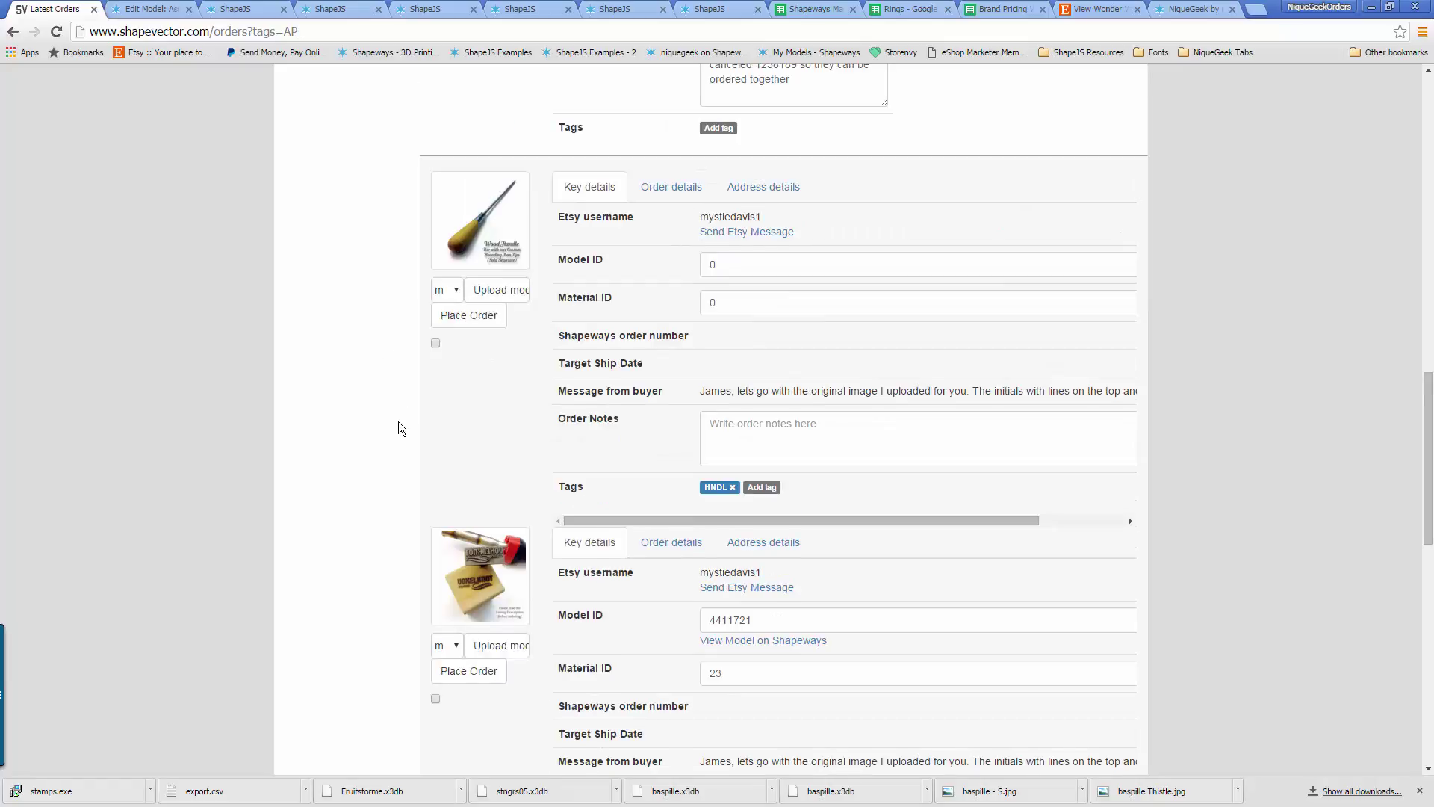
{"action": "scroll", "coordinate": [401, 422], "scroll_direction": "up", "scroll_amount": 5}
{"action": "scroll", "coordinate": [486, 396], "scroll_direction": "up", "scroll_amount": 6}
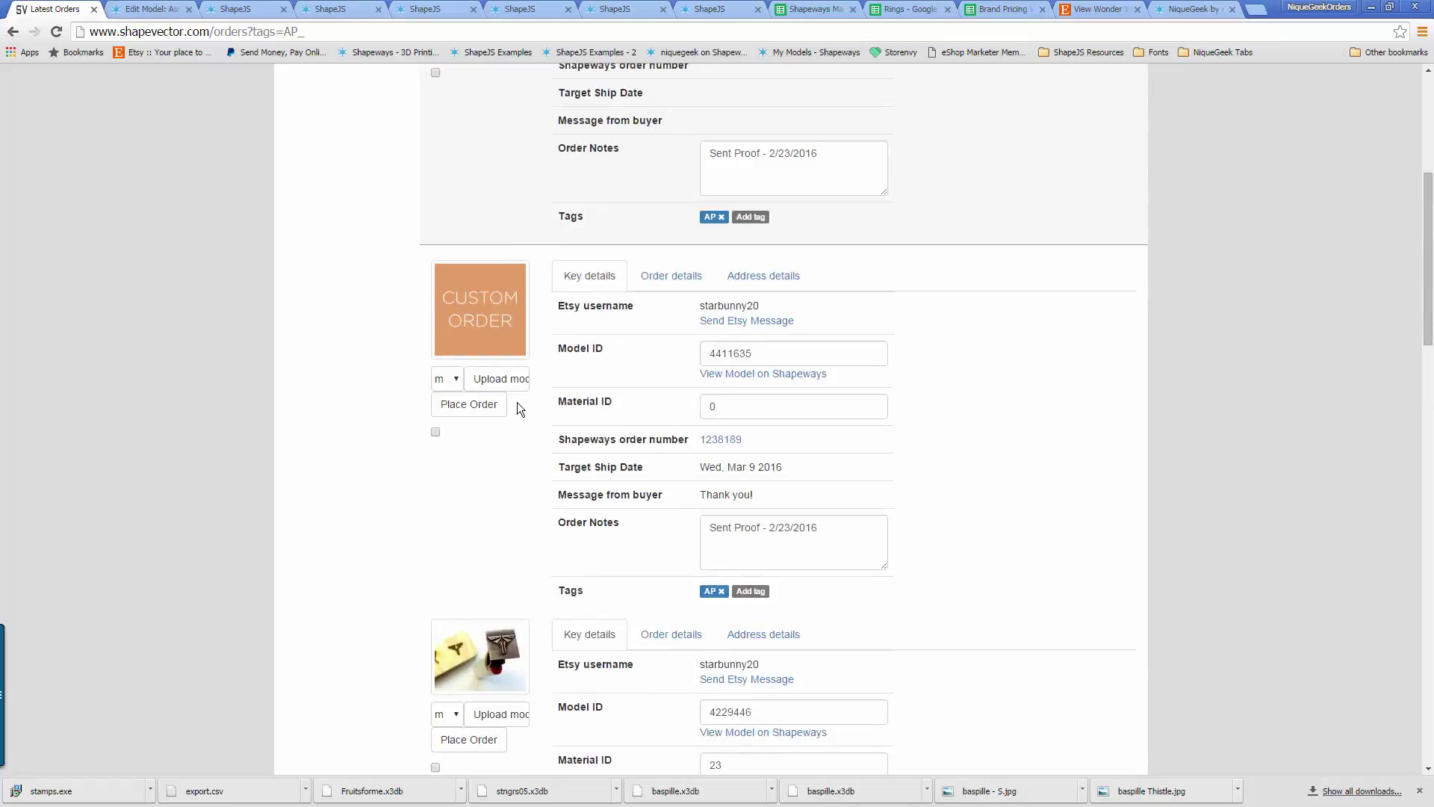
{"action": "scroll", "coordinate": [523, 403], "scroll_direction": "down", "scroll_amount": 3}
{"action": "scroll", "coordinate": [567, 586], "scroll_direction": "down", "scroll_amount": 1}
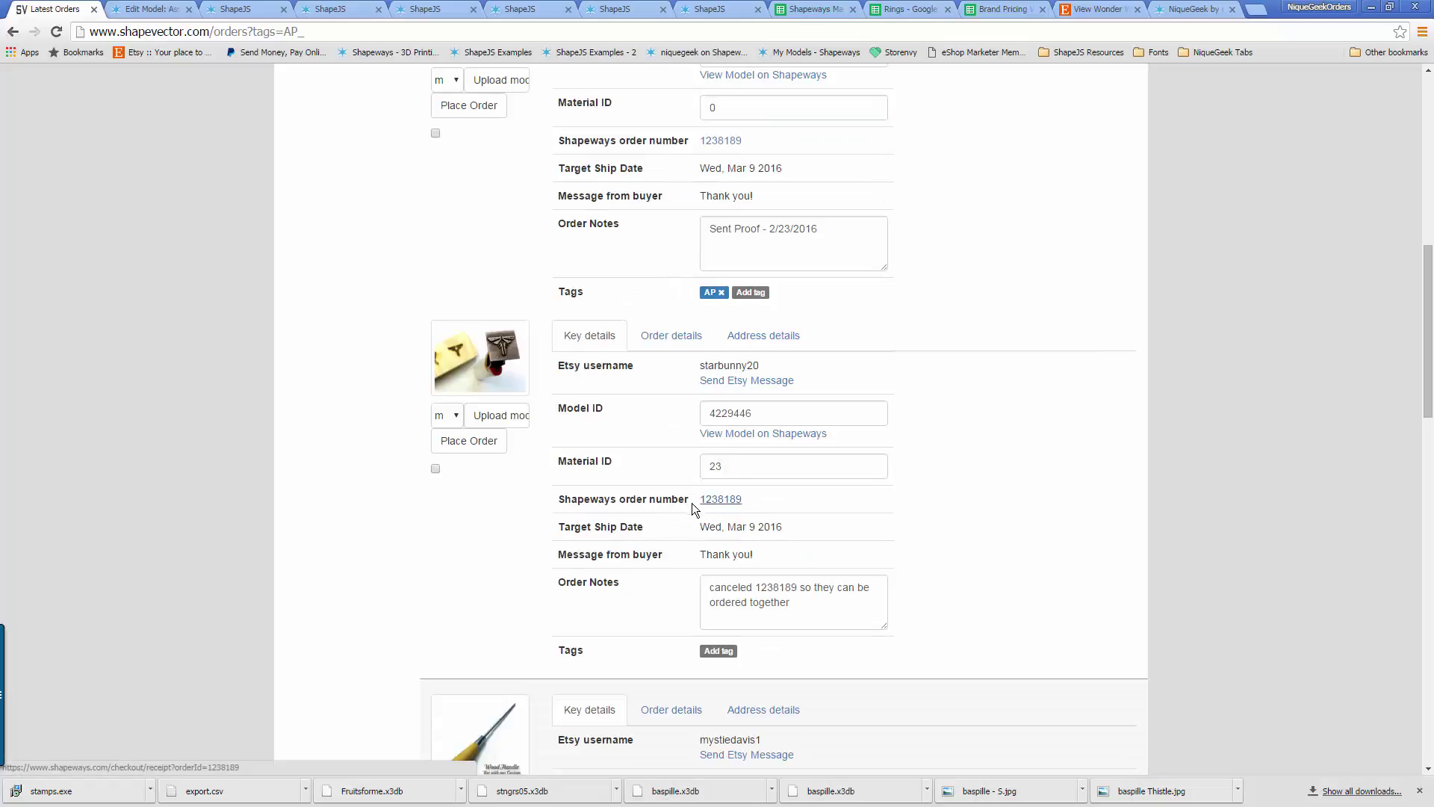
{"action": "scroll", "coordinate": [306, 477], "scroll_direction": "up", "scroll_amount": 10}
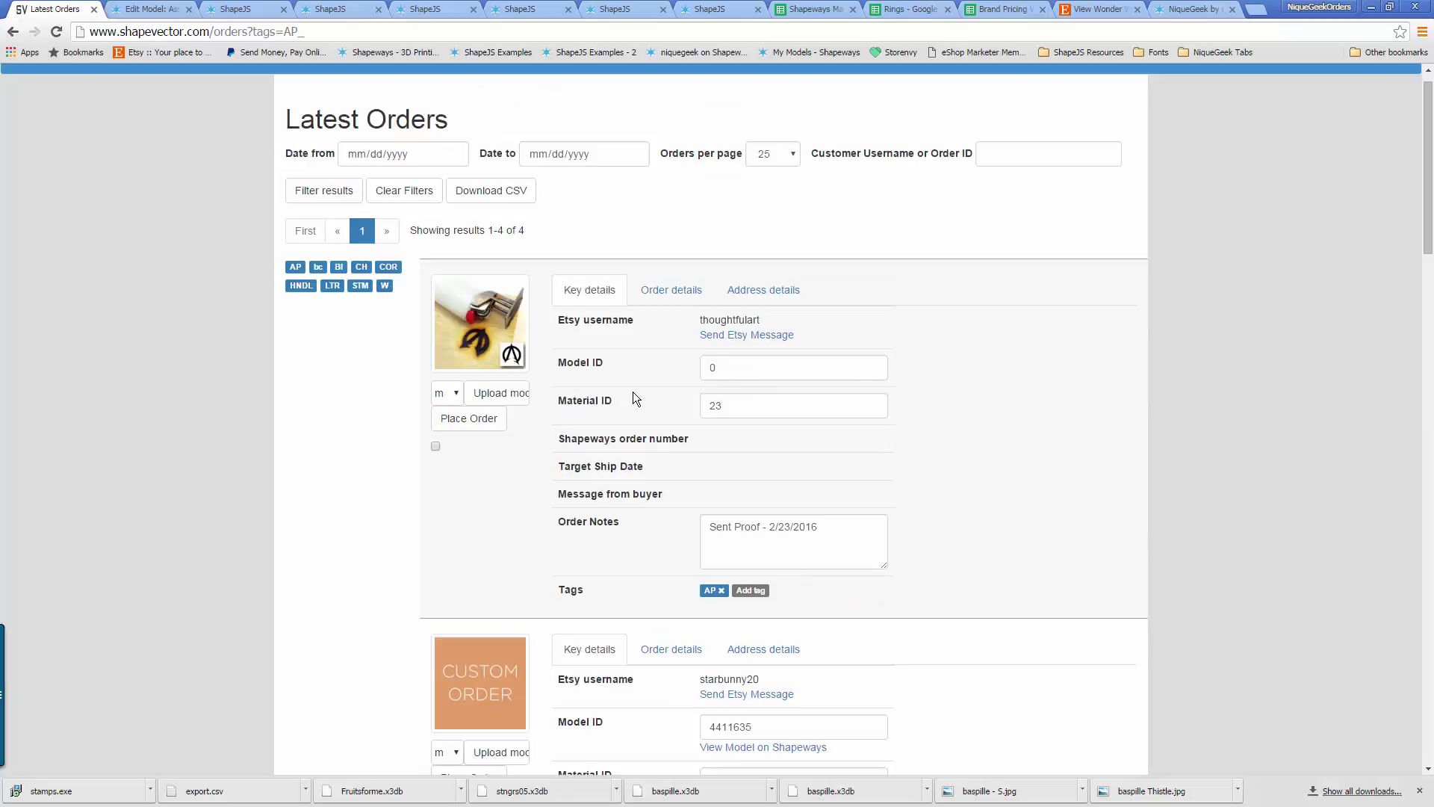
Run the tracking information update for the orders and return to the Latest Orders list
{"action": "scroll", "coordinate": [606, 334], "scroll_direction": "up", "scroll_amount": 1}
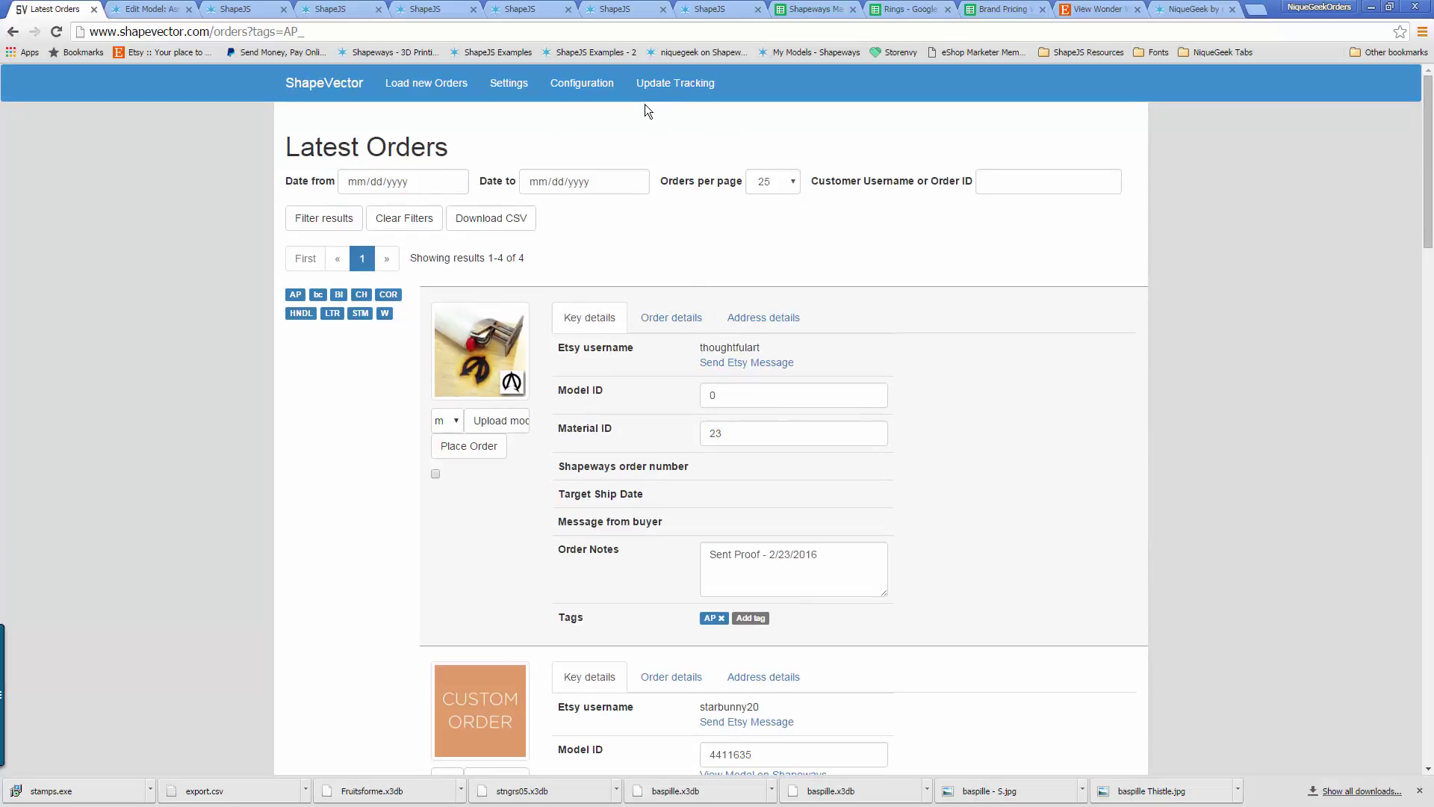
{"action": "left_click", "coordinate": [702, 88]}
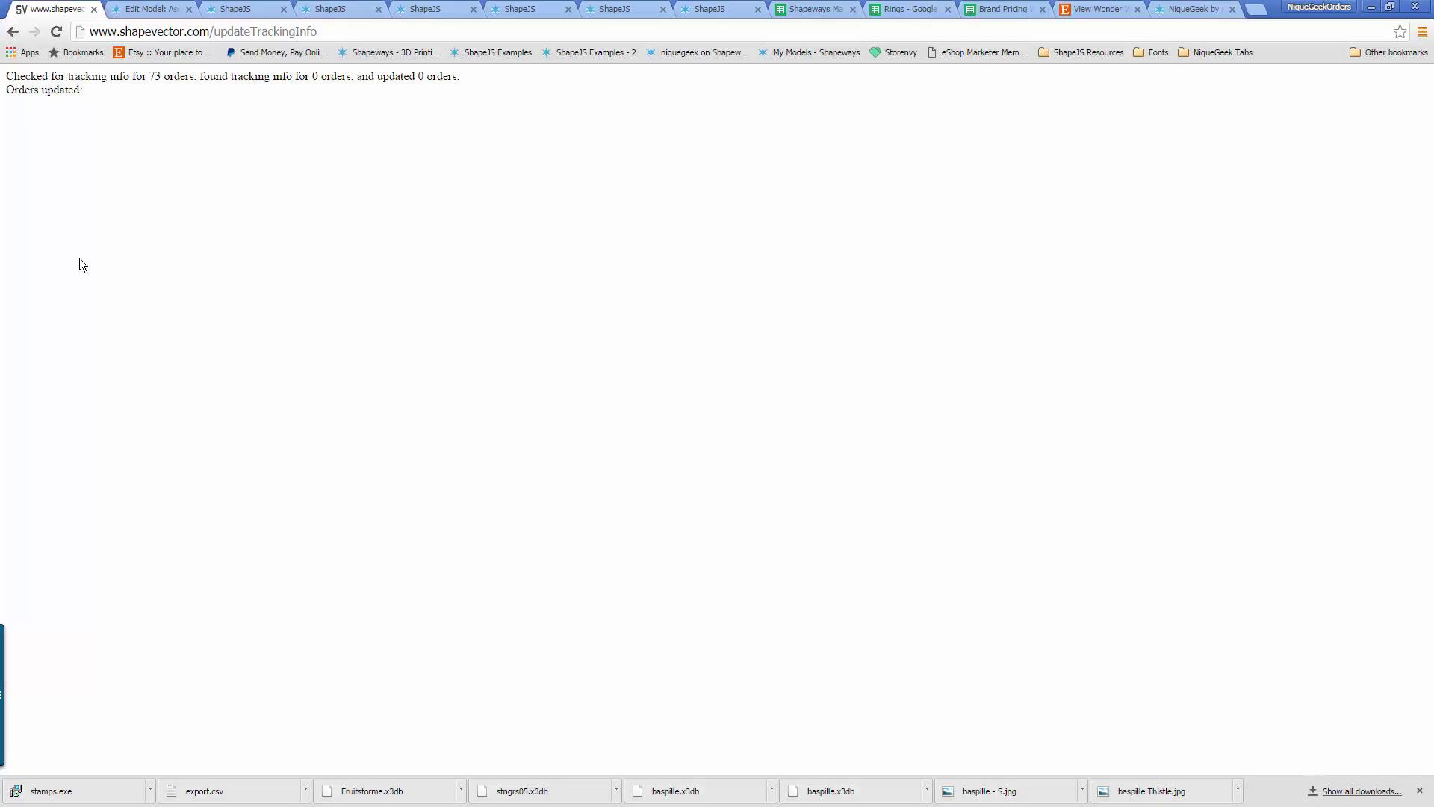
{"action": "left_click", "coordinate": [13, 33]}
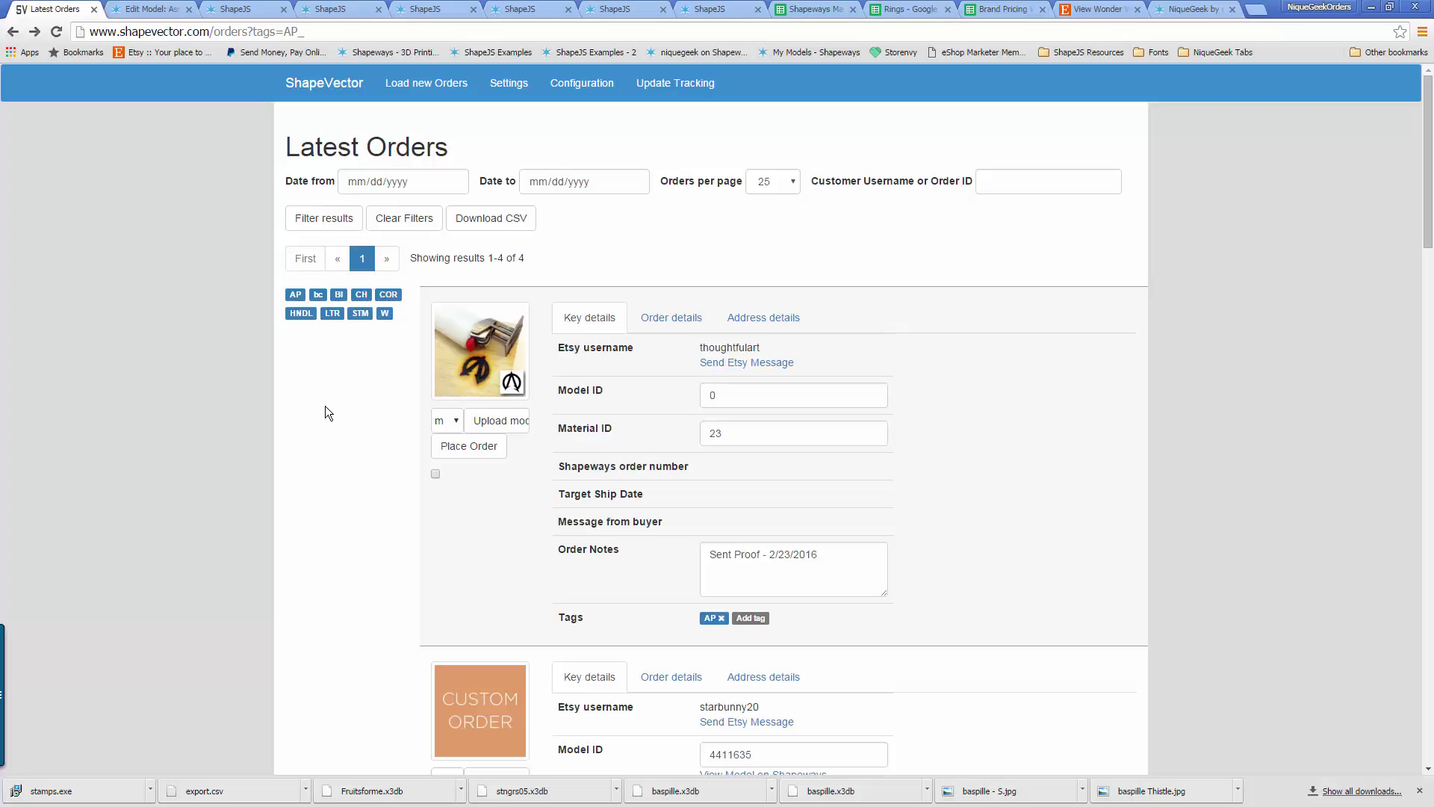
Switch to the NiqueGeek Etsy shop, go back to its main listings, and open the Swan Station Pendant listing
{"action": "left_click", "coordinate": [1082, 11]}
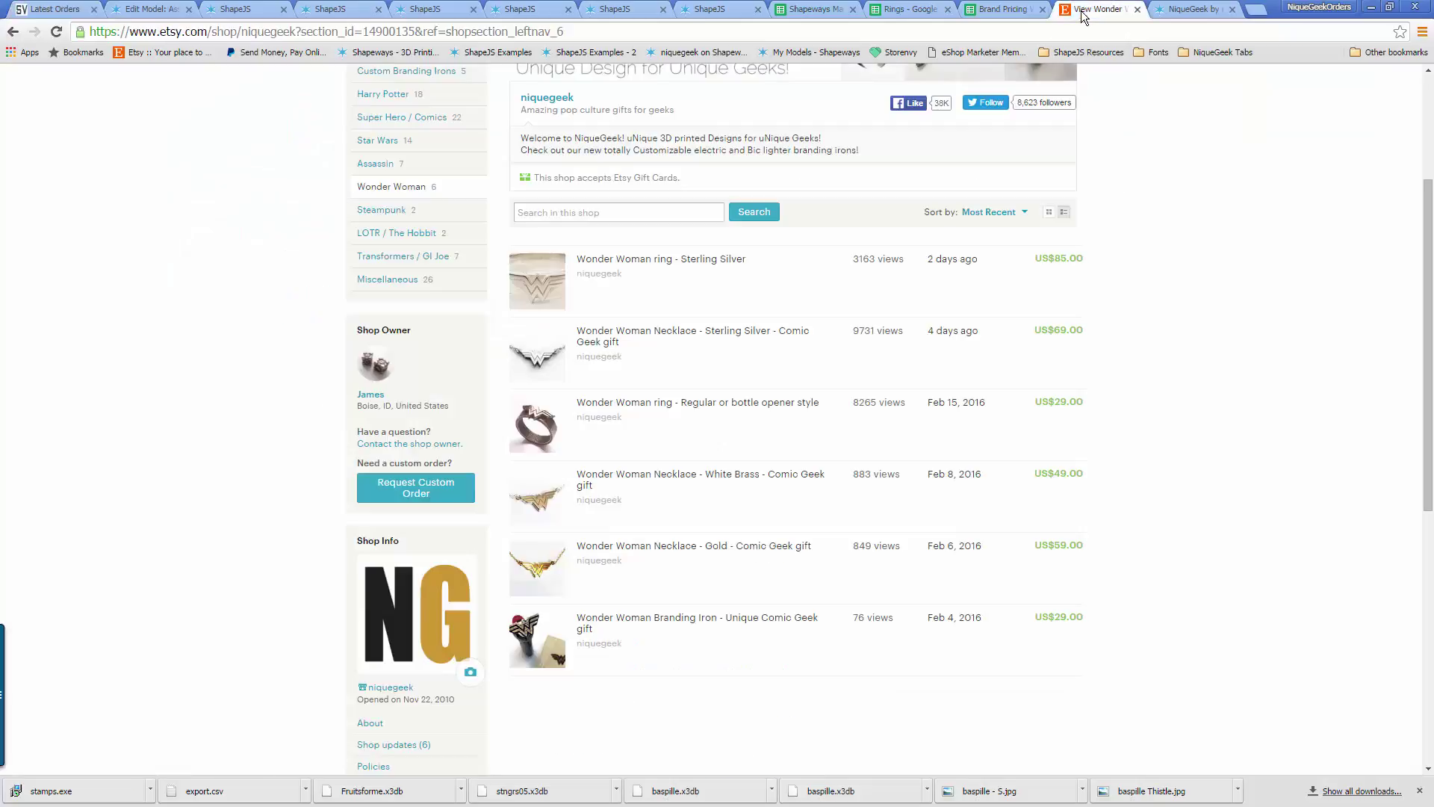
{"action": "left_click", "coordinate": [13, 33]}
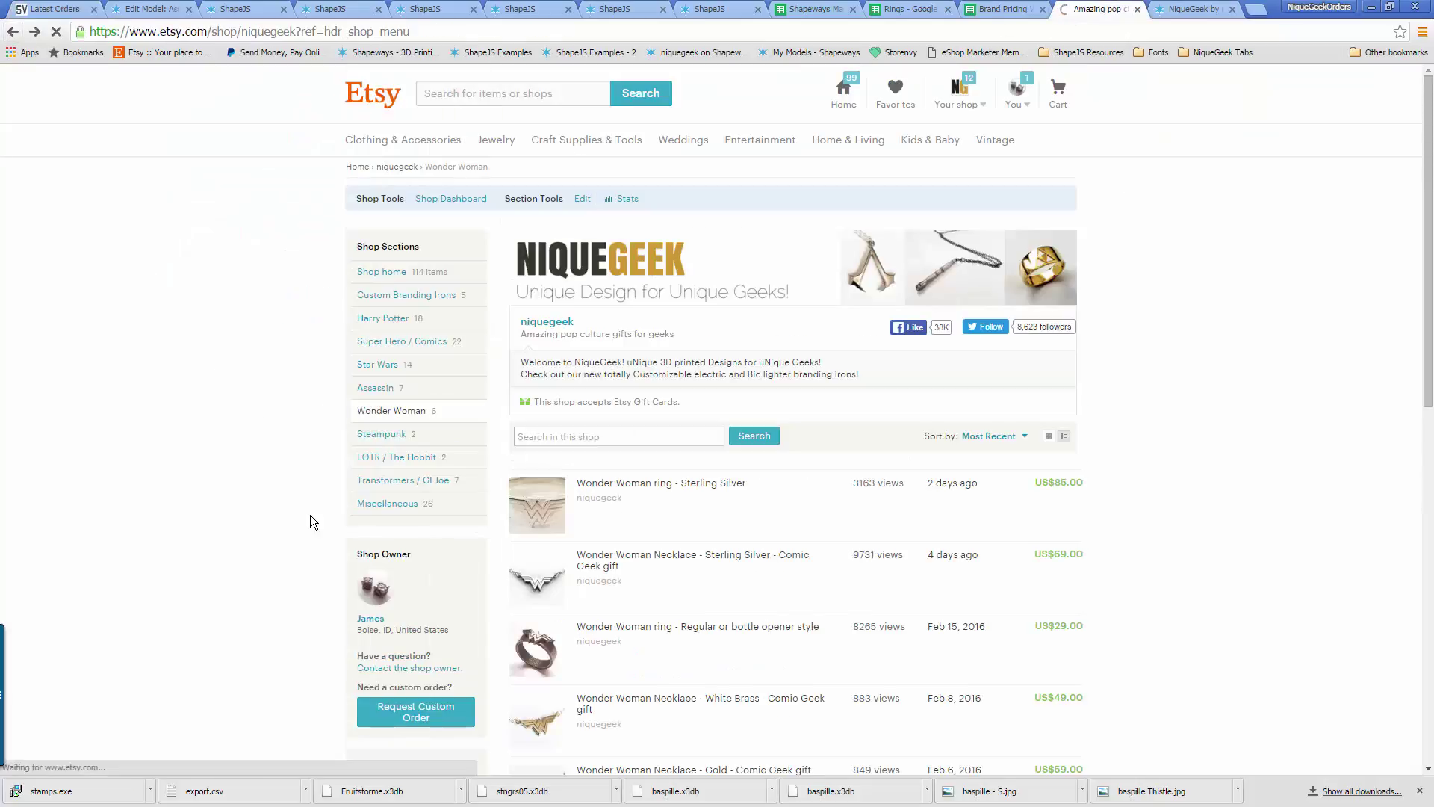
{"action": "scroll", "coordinate": [299, 493], "scroll_direction": "down", "scroll_amount": 5}
{"action": "scroll", "coordinate": [284, 459], "scroll_direction": "down", "scroll_amount": 3}
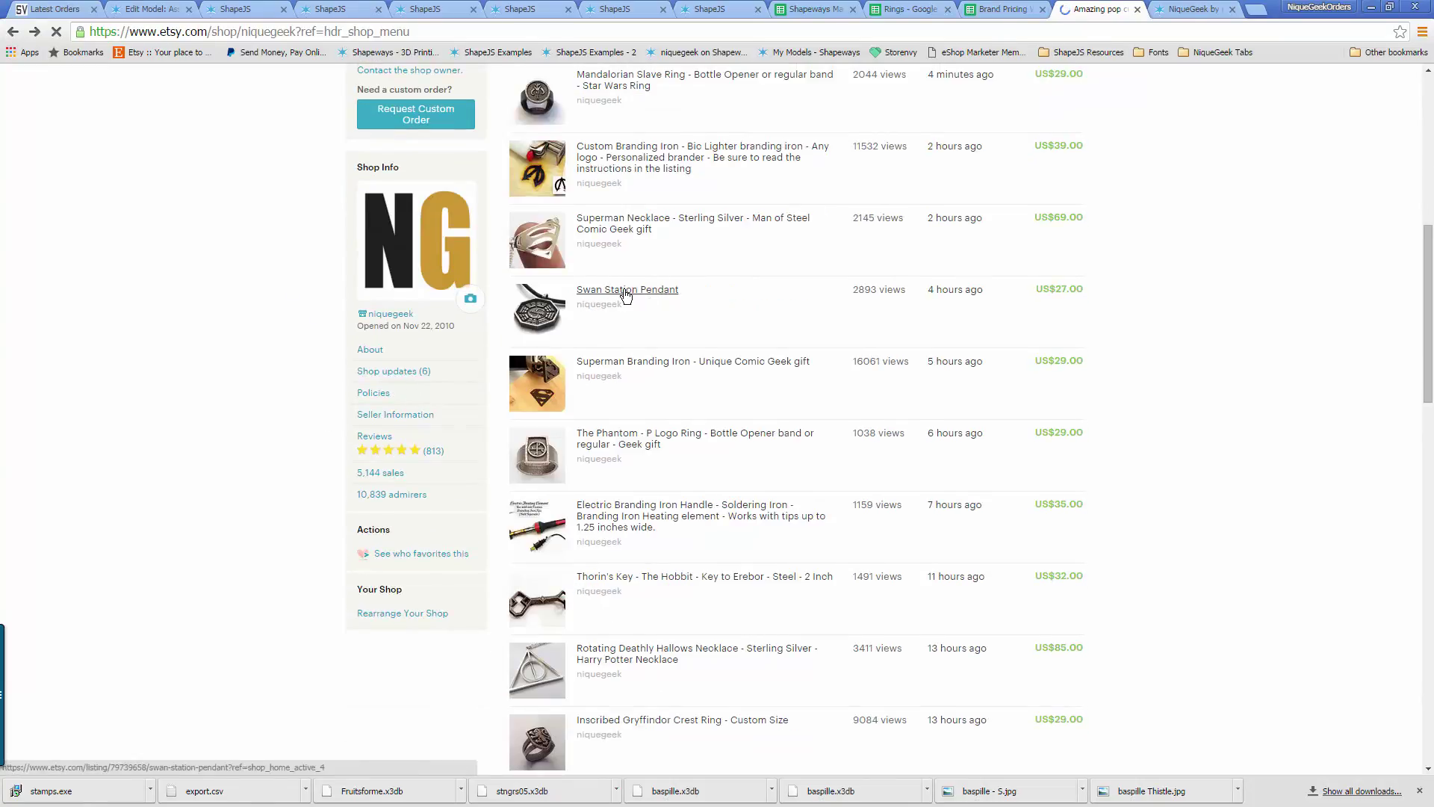
{"action": "scroll", "coordinate": [241, 416], "scroll_direction": "down", "scroll_amount": 6}
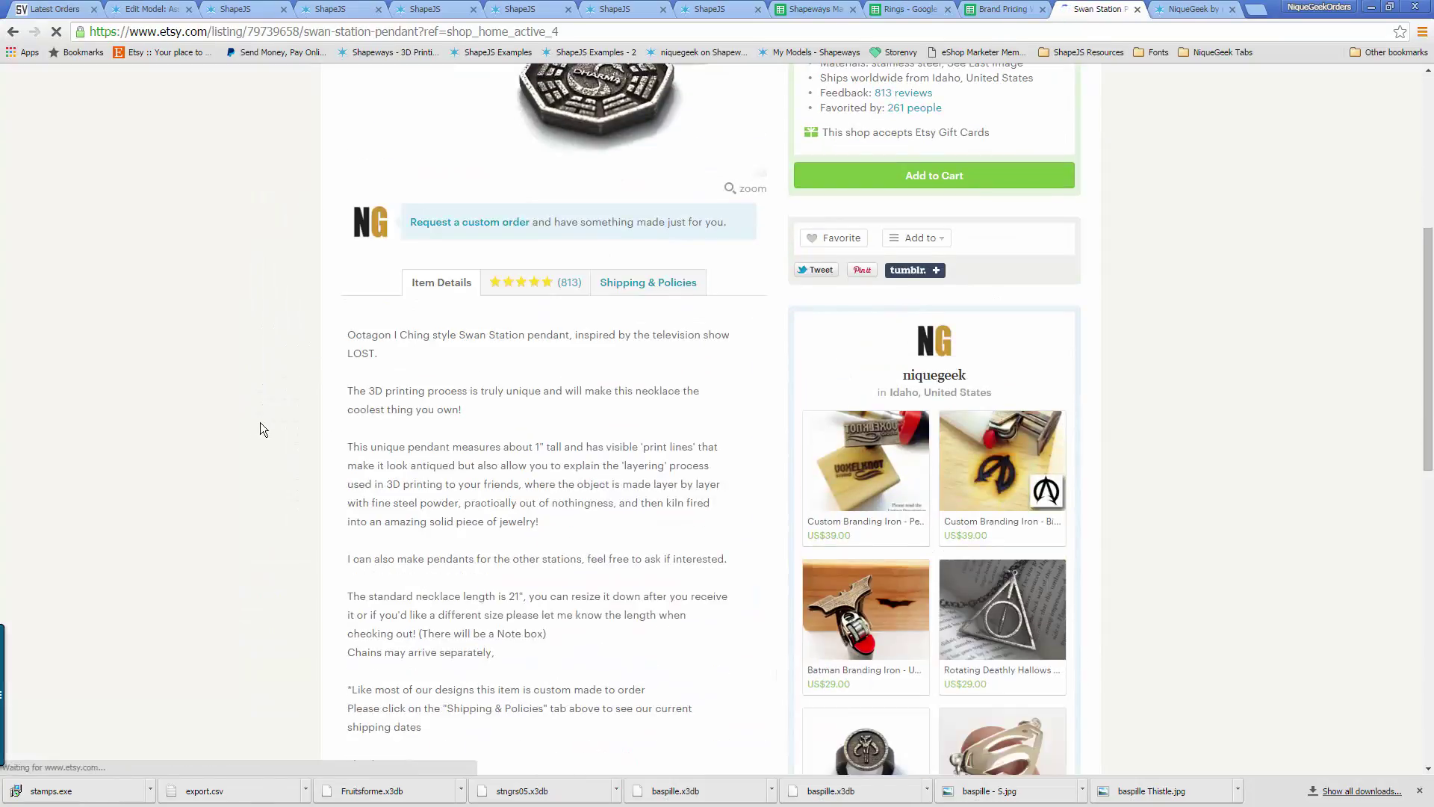
Examine the Swan Station Pendant's item description and the choices offered for its Style
{"action": "left_click_drag", "start_coordinate": [353, 502], "coordinate": [393, 496]}
{"action": "scroll", "coordinate": [446, 415], "scroll_direction": "up", "scroll_amount": 8}
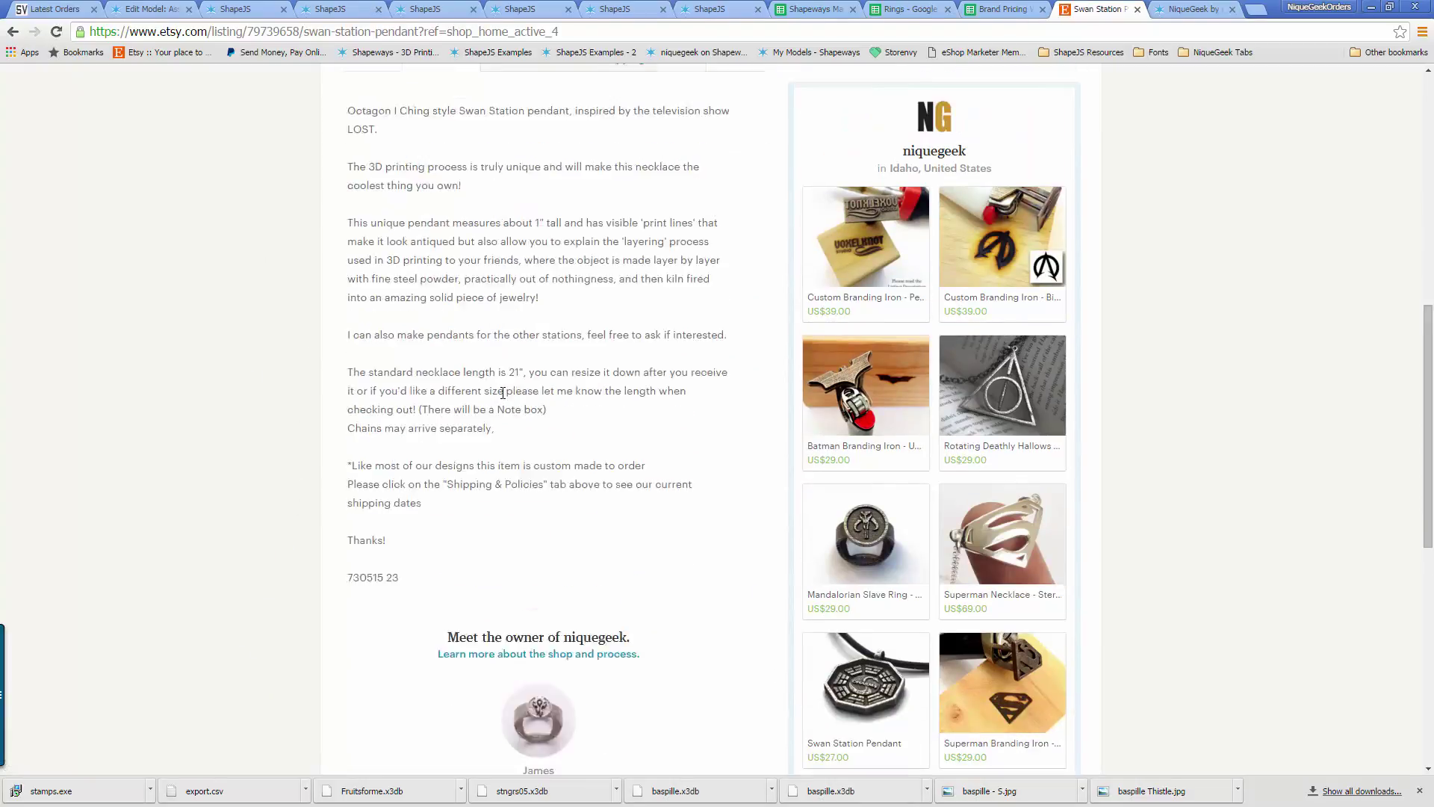
{"action": "left_click", "coordinate": [937, 307]}
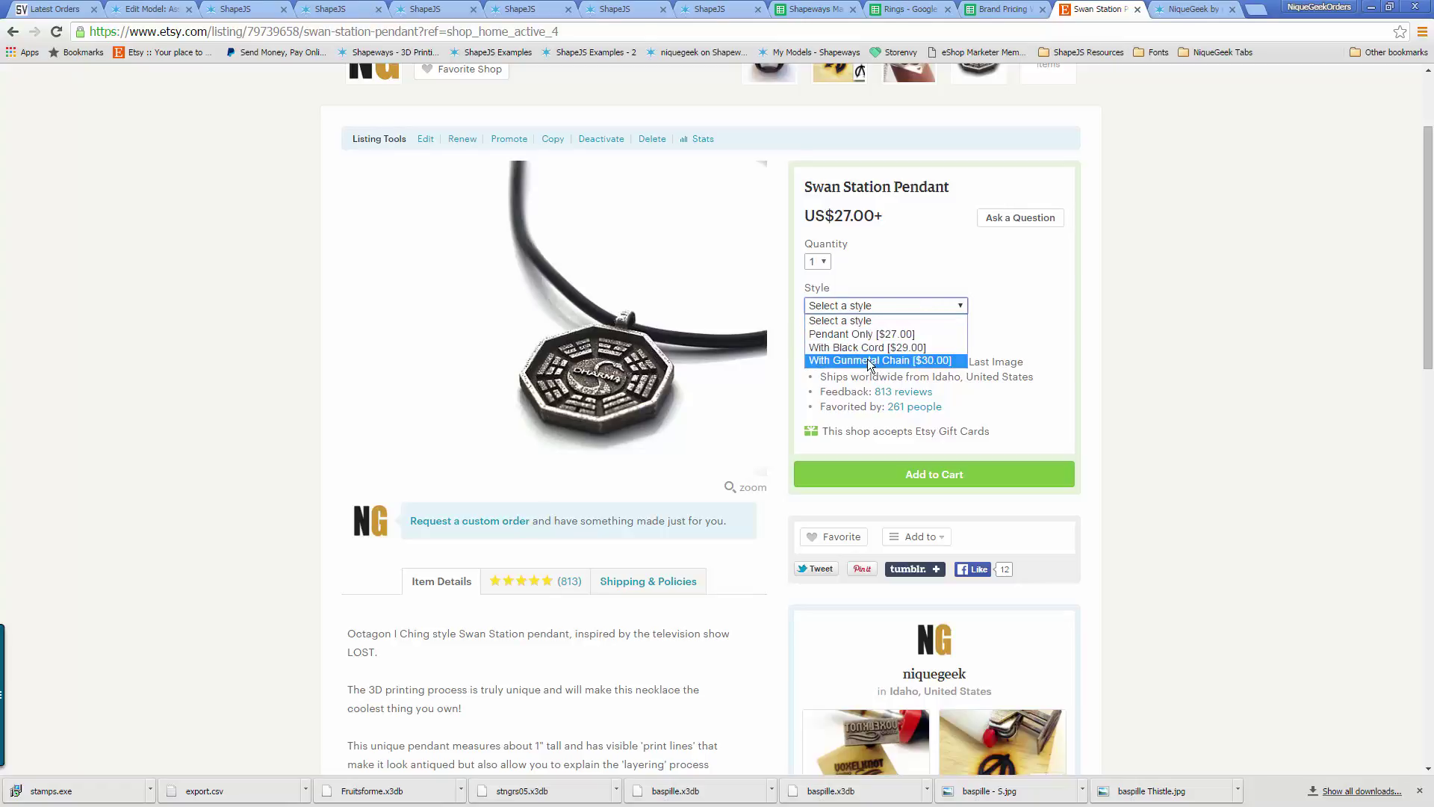
{"action": "left_click", "coordinate": [204, 324]}
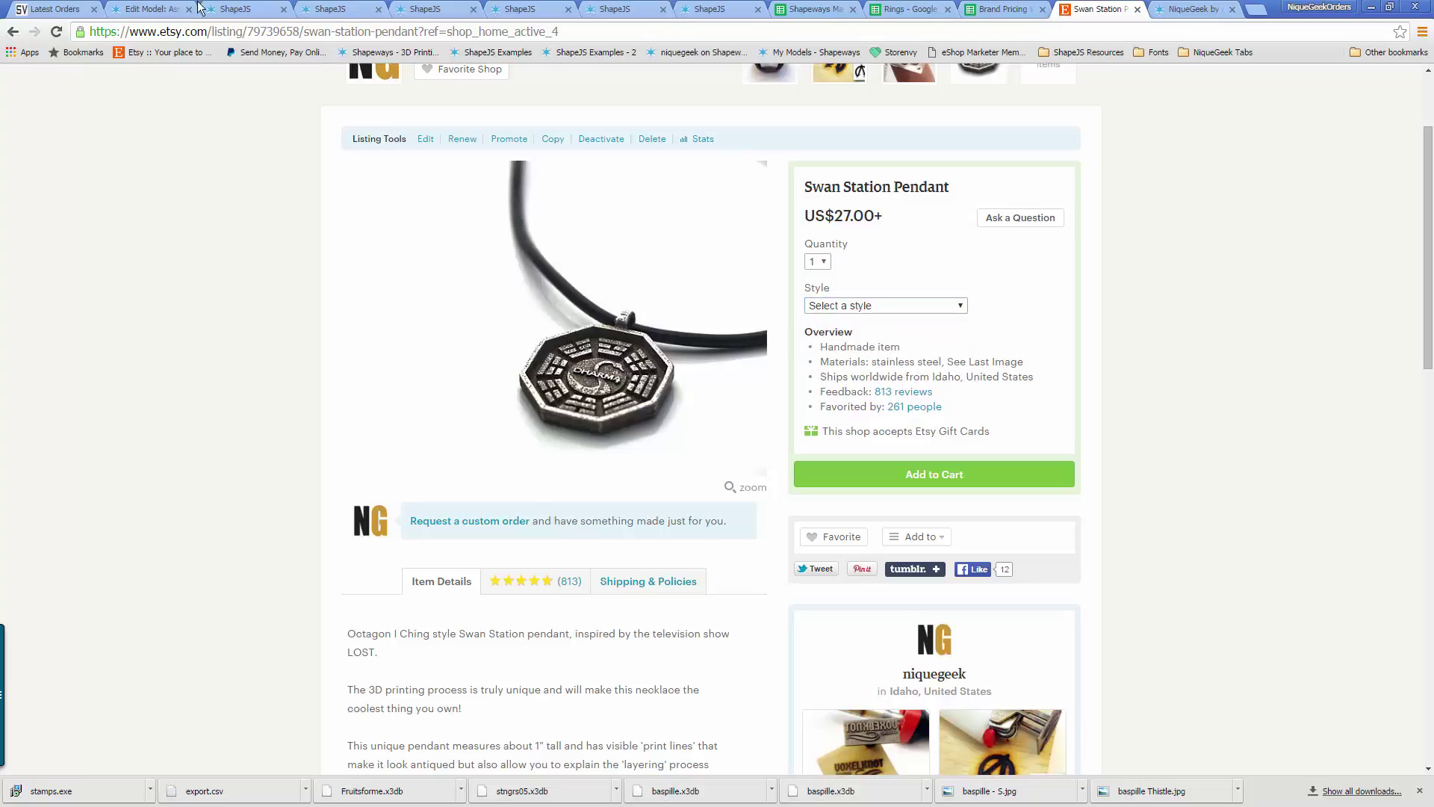
Return to ShapeVector and look through the AP-filtered Latest Orders list
{"action": "left_click", "coordinate": [50, 9]}
{"action": "scroll", "coordinate": [246, 388], "scroll_direction": "down", "scroll_amount": 6}
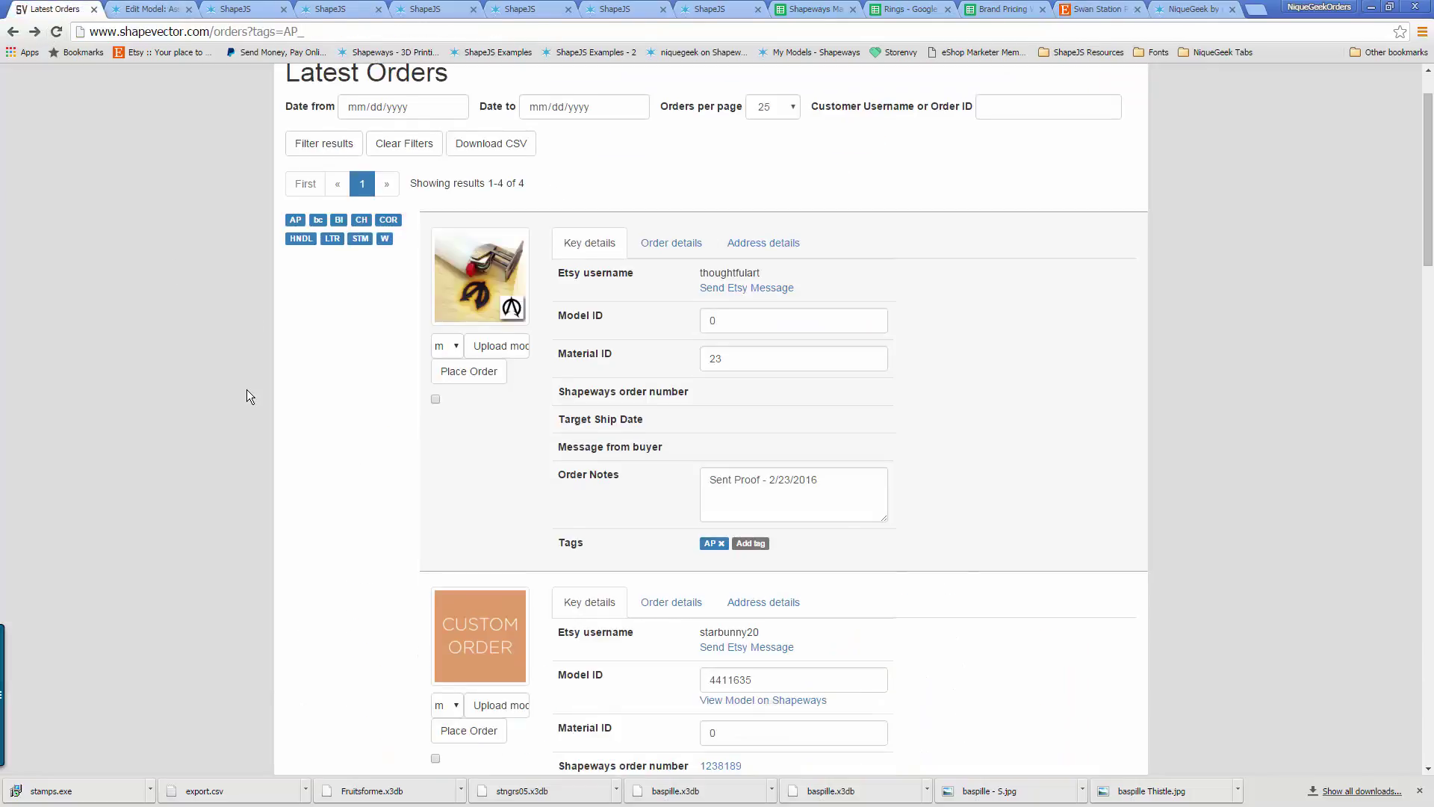
{"action": "scroll", "coordinate": [375, 381], "scroll_direction": "down", "scroll_amount": 8}
{"action": "scroll", "coordinate": [374, 379], "scroll_direction": "down", "scroll_amount": 5}
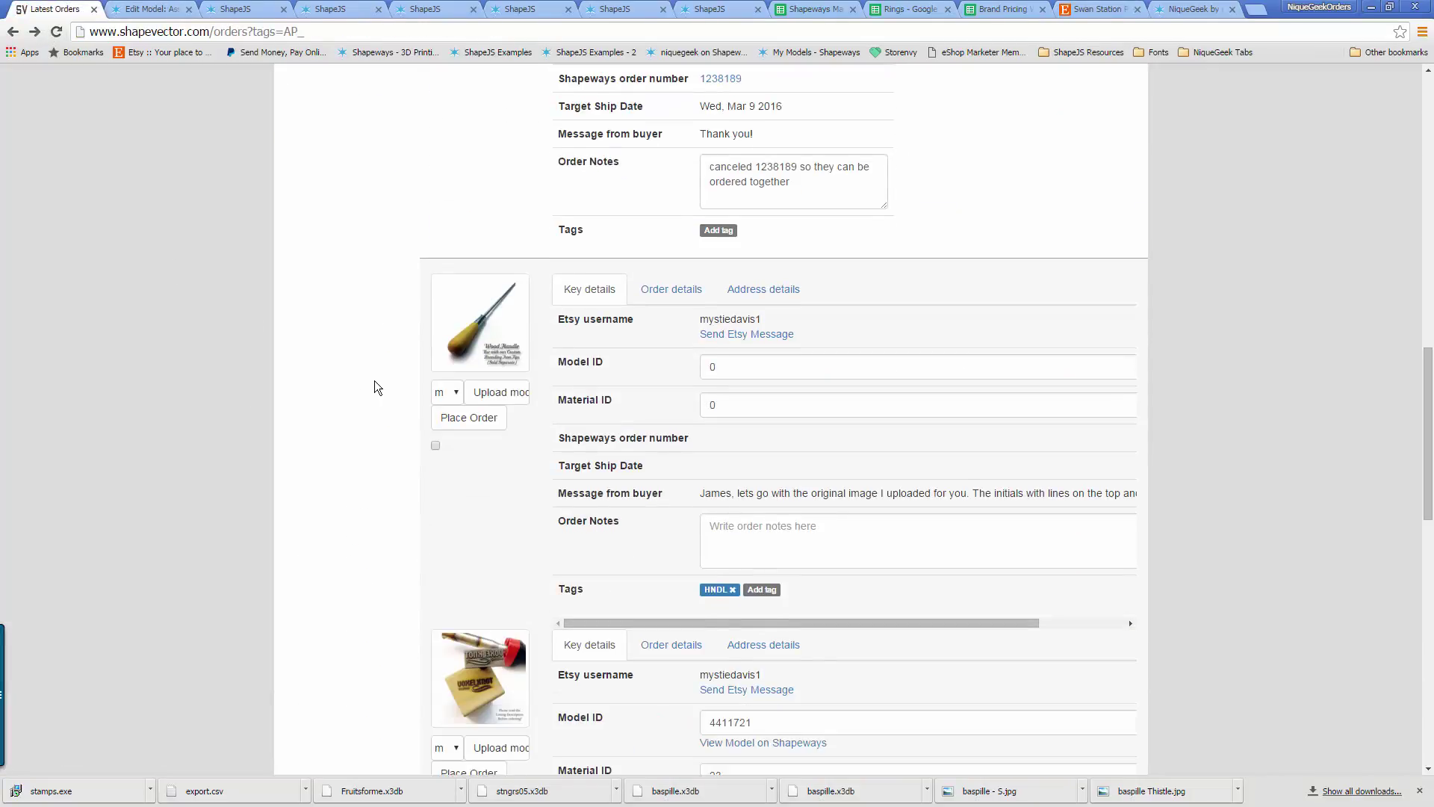
{"action": "scroll", "coordinate": [372, 377], "scroll_direction": "up", "scroll_amount": 10}
{"action": "scroll", "coordinate": [372, 377], "scroll_direction": "up", "scroll_amount": 8}
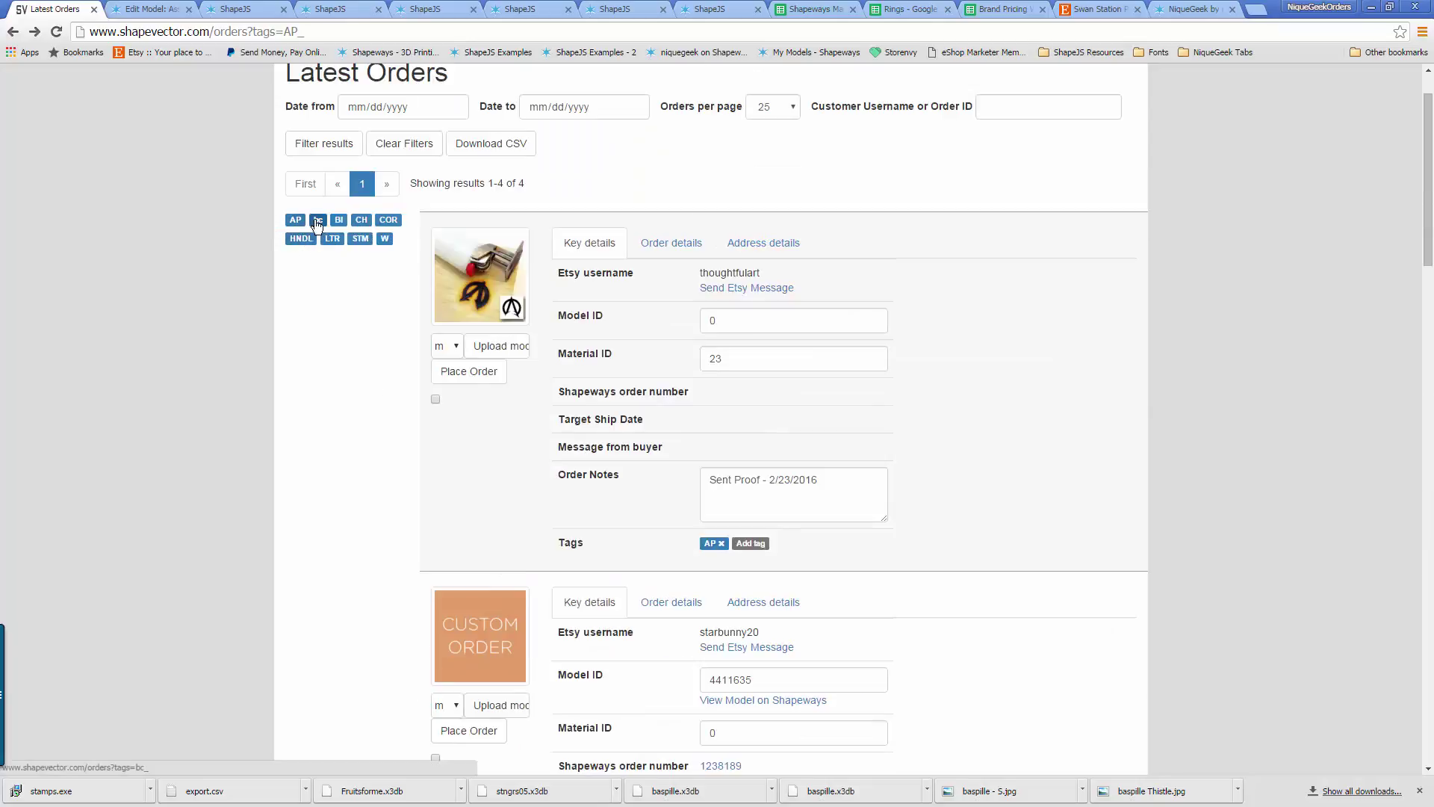
Filter the Latest Orders list by the bc tag and check the custom order's order details and key details
{"action": "left_click", "coordinate": [318, 220]}
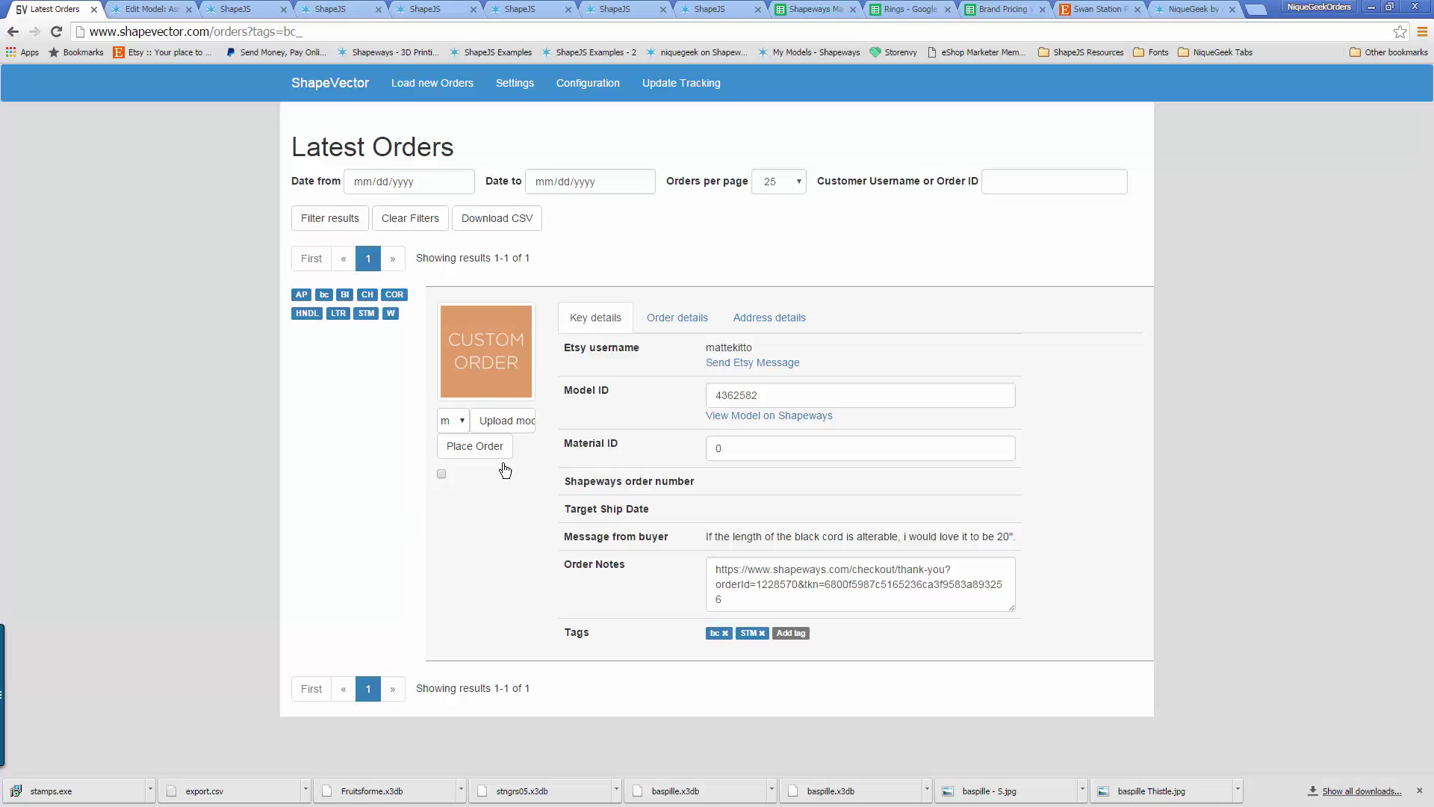
{"action": "left_click", "coordinate": [691, 311]}
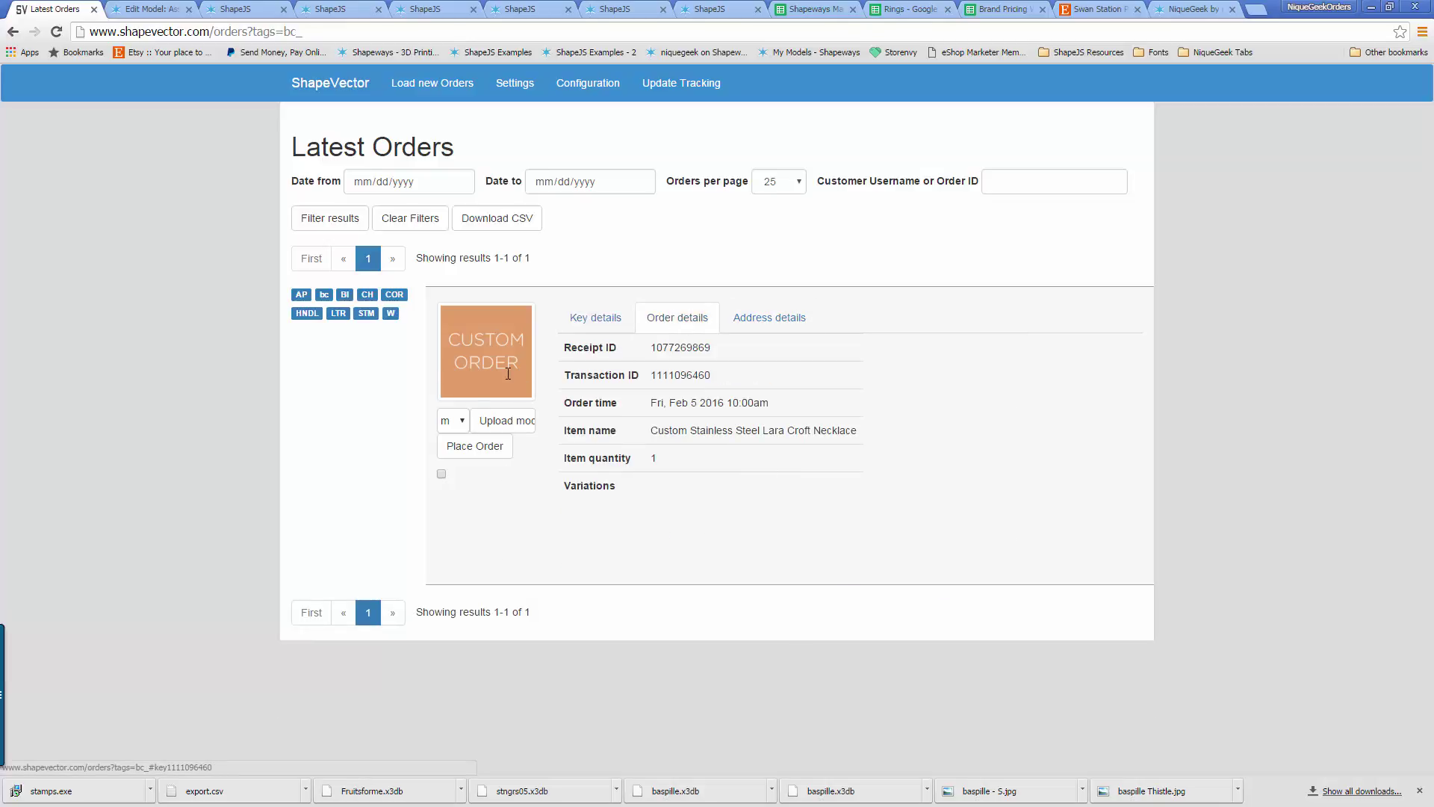
{"action": "left_click", "coordinate": [578, 317]}
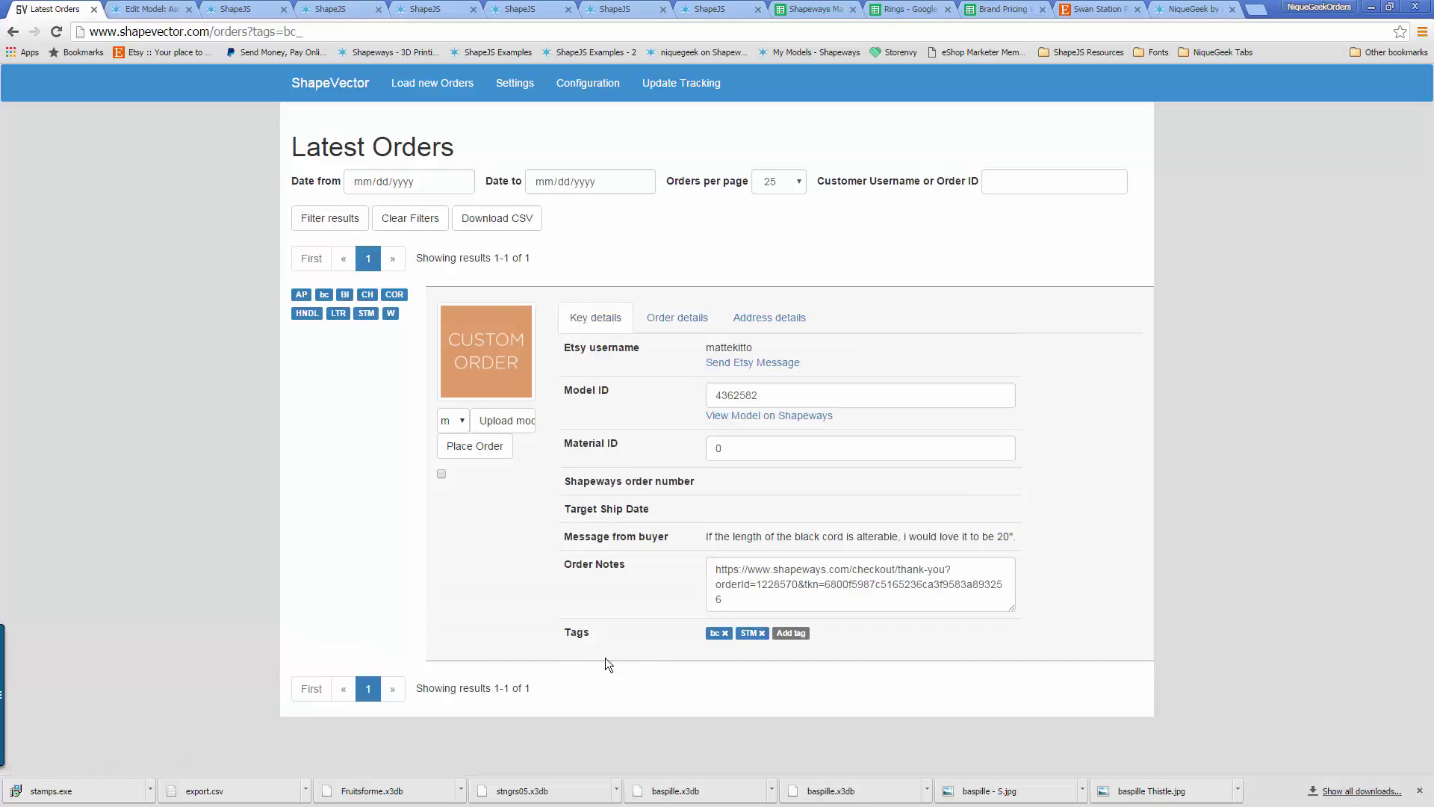
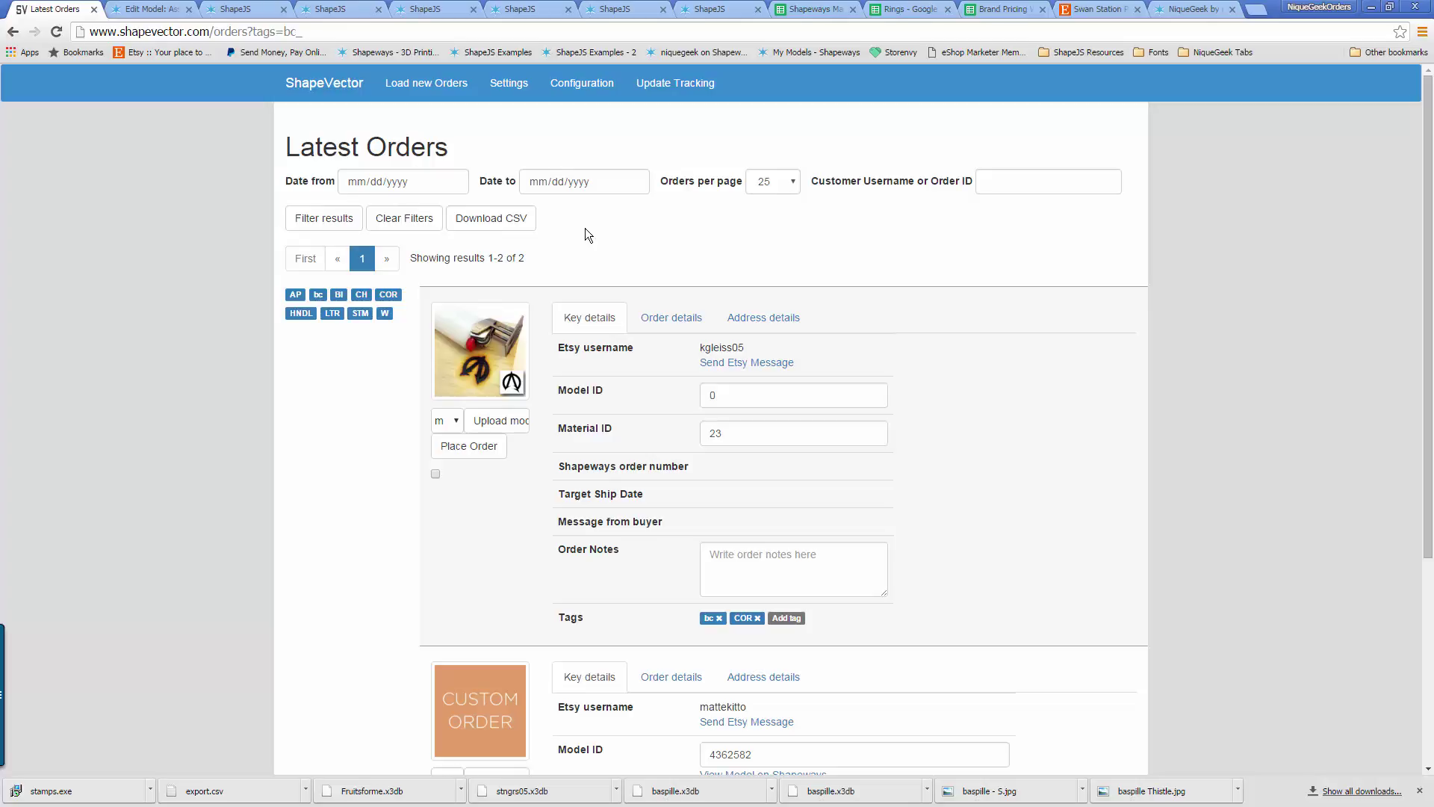
Filter the Latest Orders list by the BI tag and look through the matching orders
{"action": "left_click", "coordinate": [340, 296]}
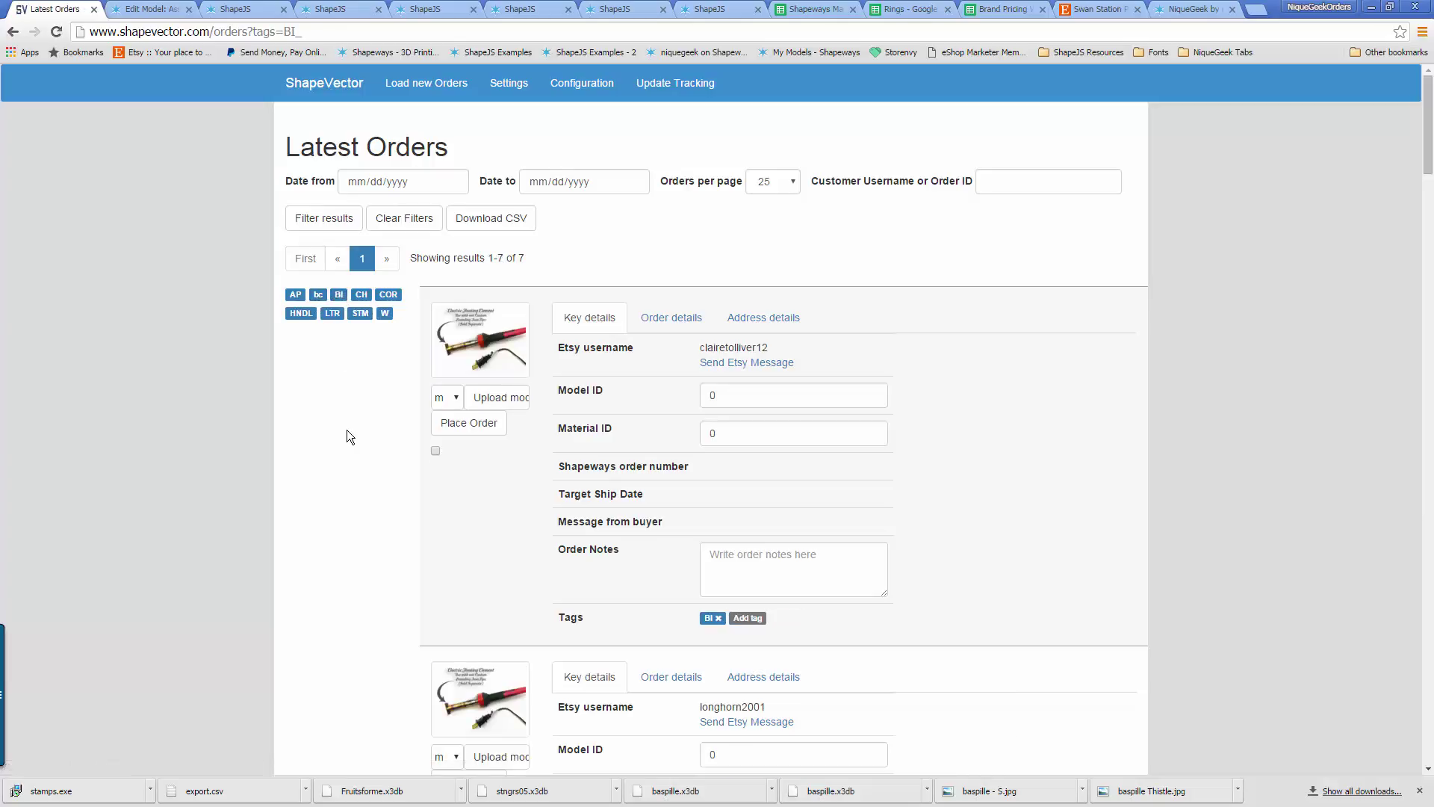
{"action": "scroll", "coordinate": [358, 487], "scroll_direction": "down", "scroll_amount": 15}
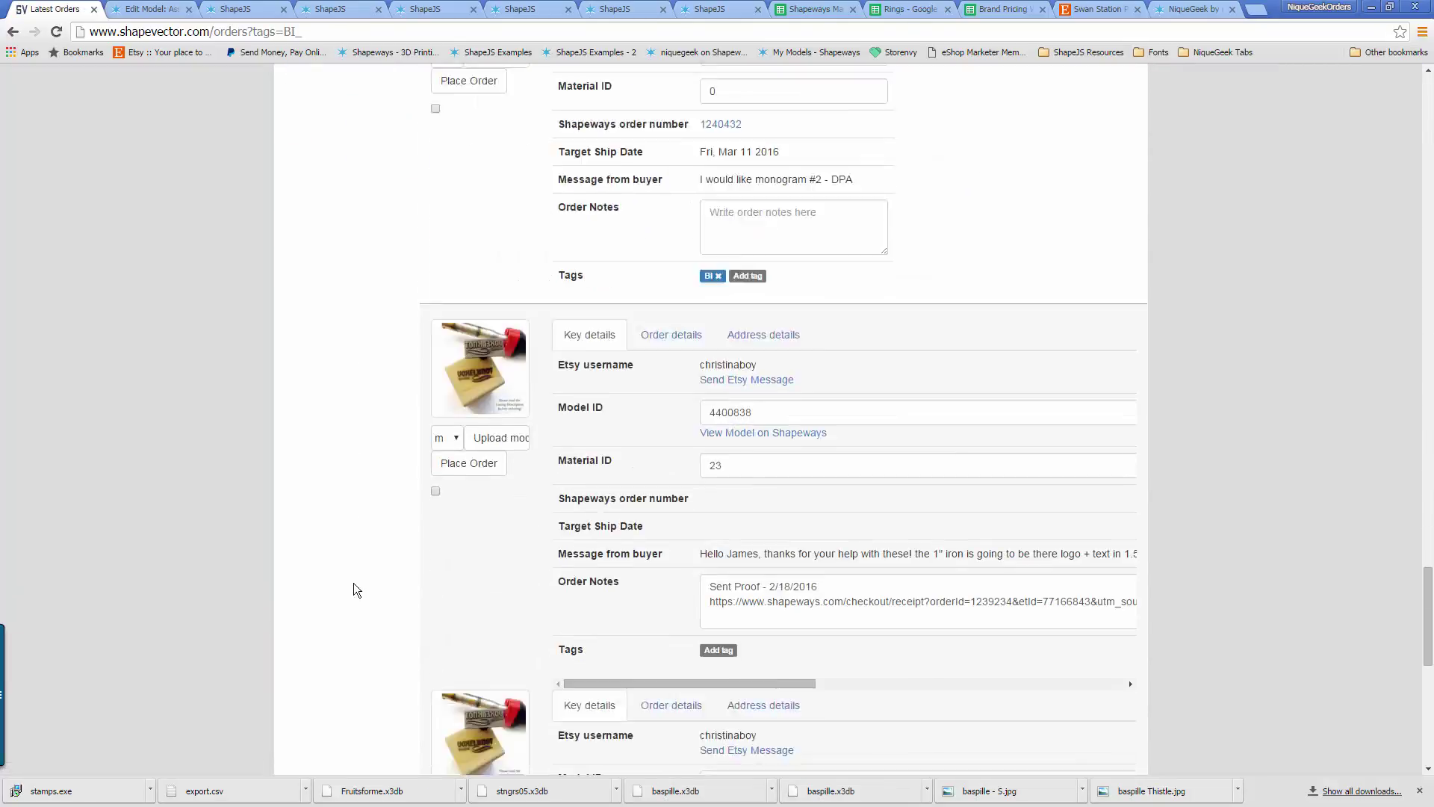
{"action": "scroll", "coordinate": [362, 557], "scroll_direction": "up", "scroll_amount": 15}
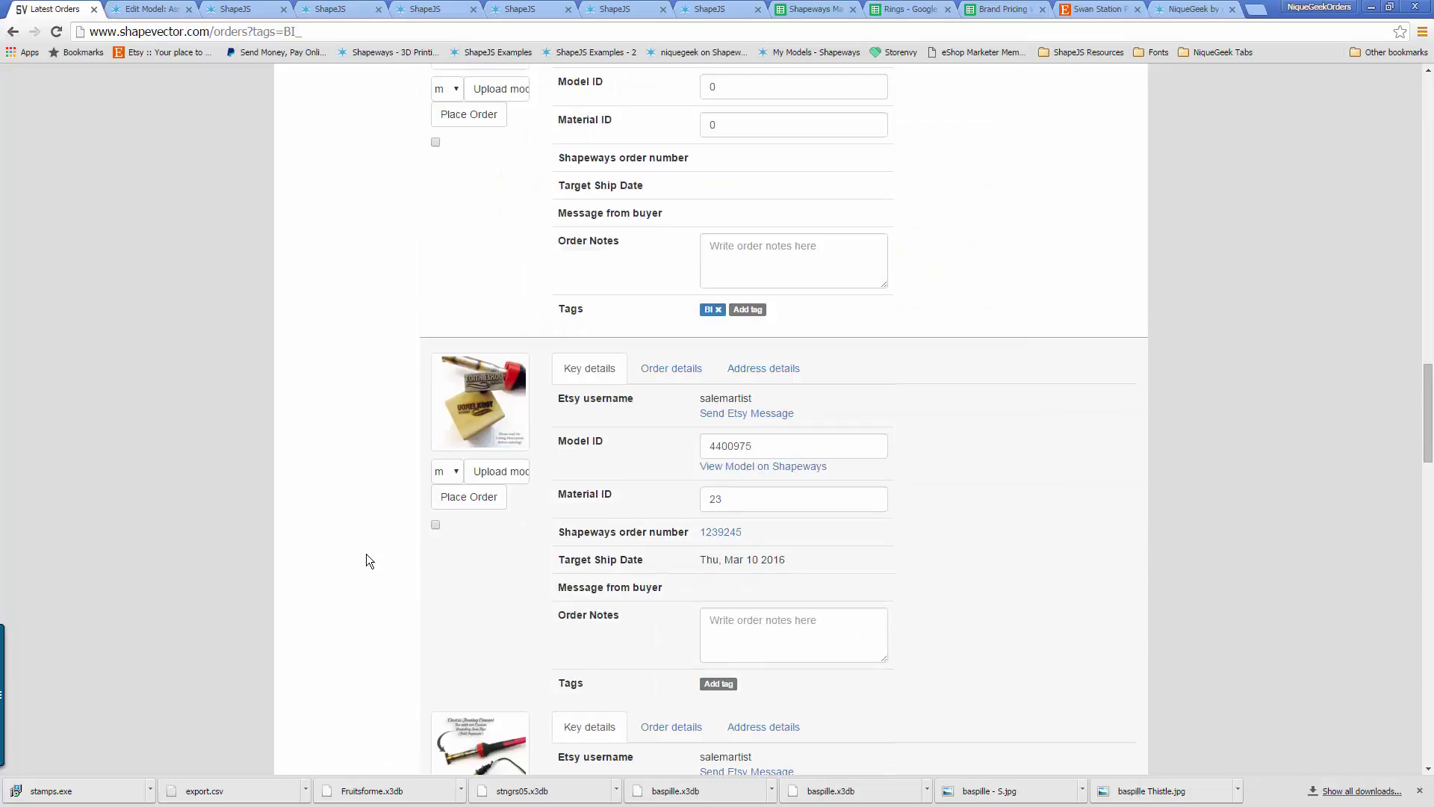
{"action": "scroll", "coordinate": [363, 526], "scroll_direction": "up", "scroll_amount": 8}
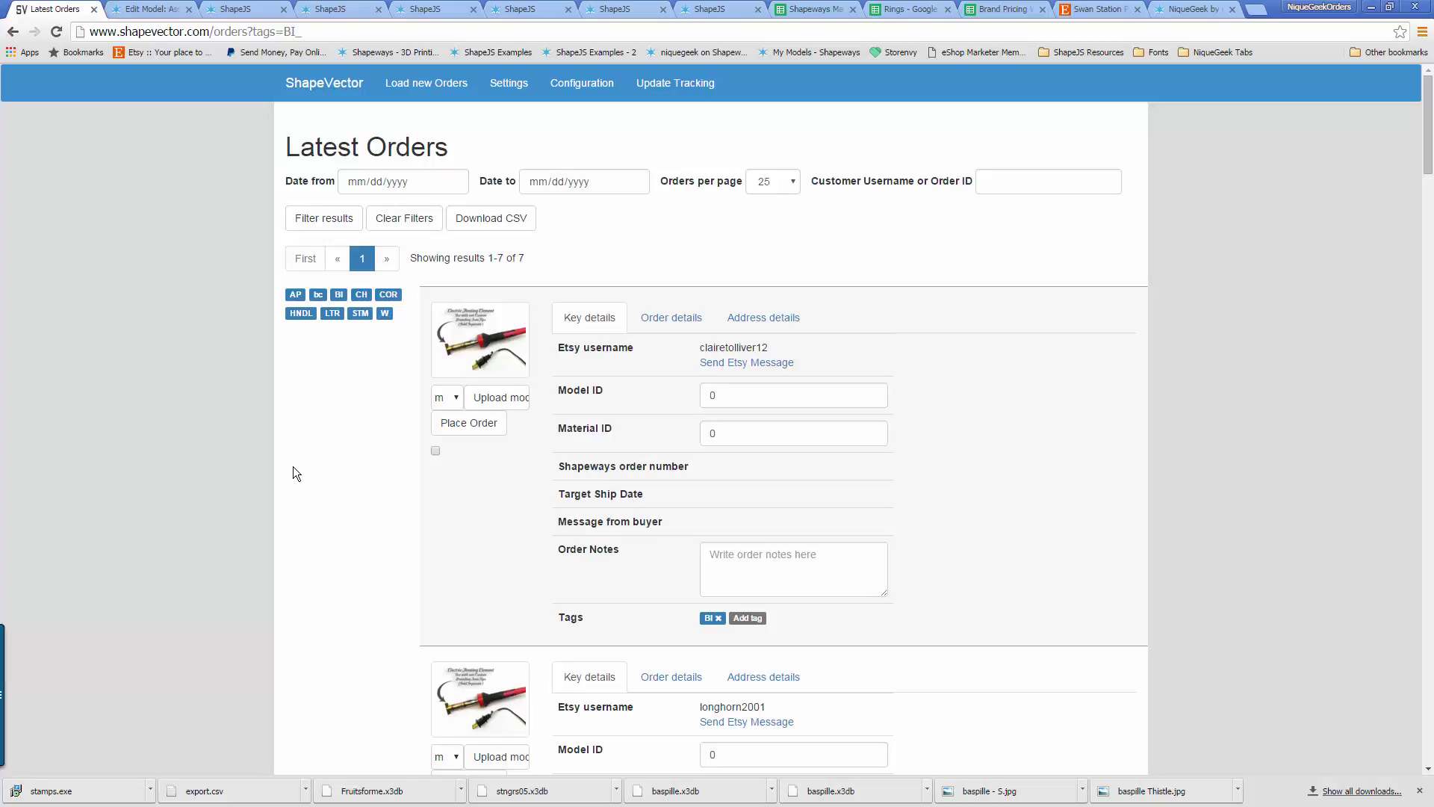
Filter the Latest Orders list by the HNDL tag and look through the matching orders
{"action": "left_click", "coordinate": [301, 313]}
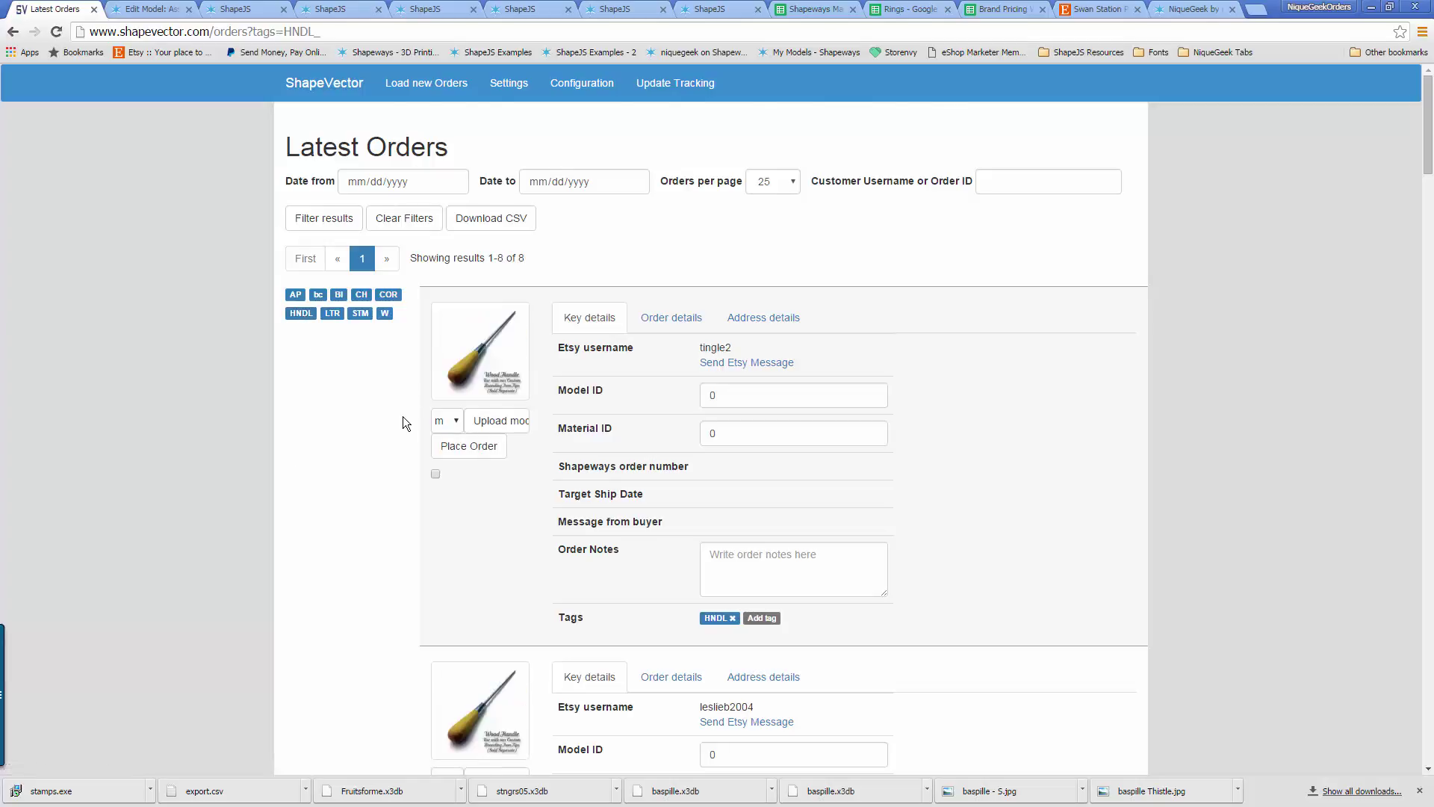
{"action": "scroll", "coordinate": [410, 418], "scroll_direction": "down", "scroll_amount": 10}
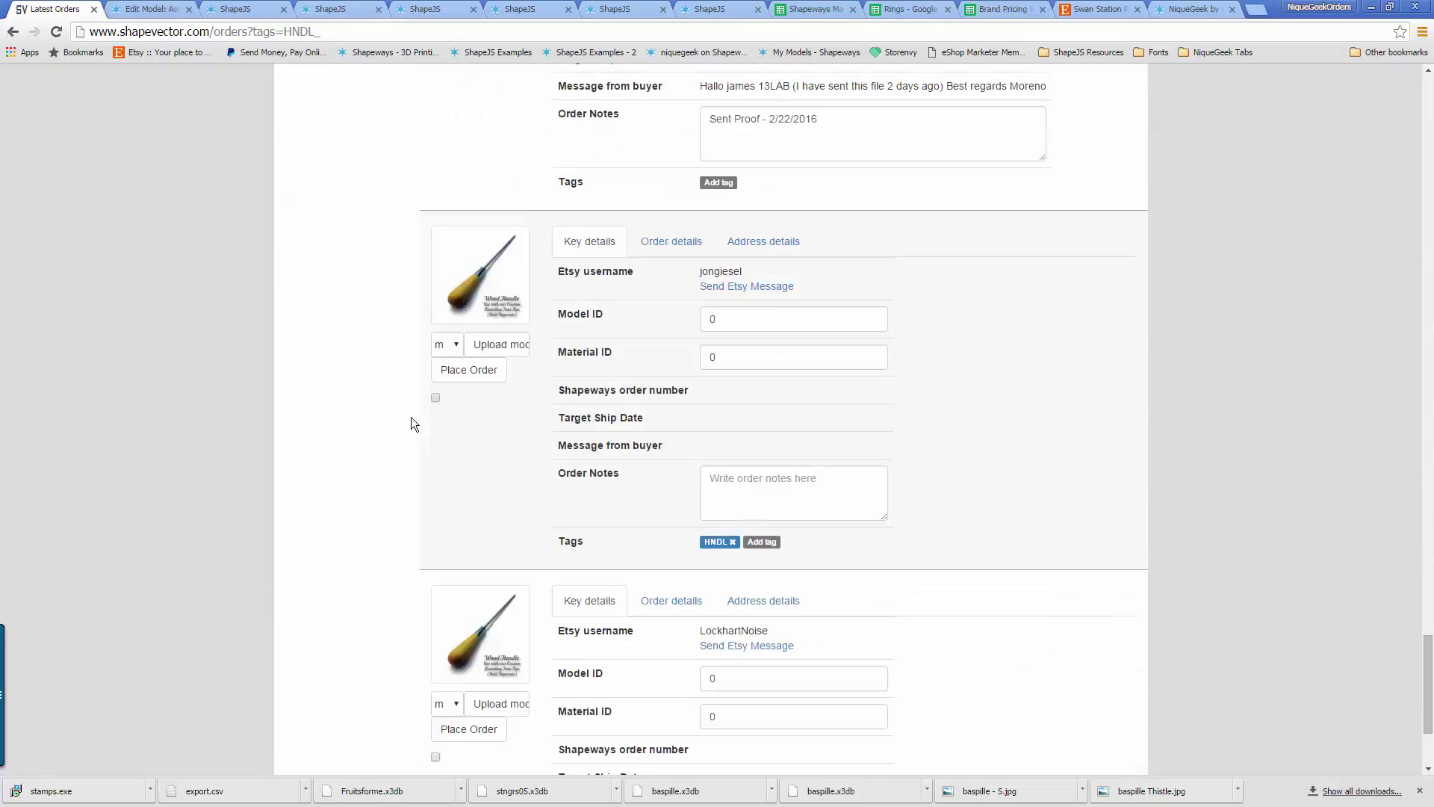
{"action": "scroll", "coordinate": [410, 417], "scroll_direction": "up", "scroll_amount": 10}
{"action": "scroll", "coordinate": [381, 391], "scroll_direction": "up", "scroll_amount": 15}
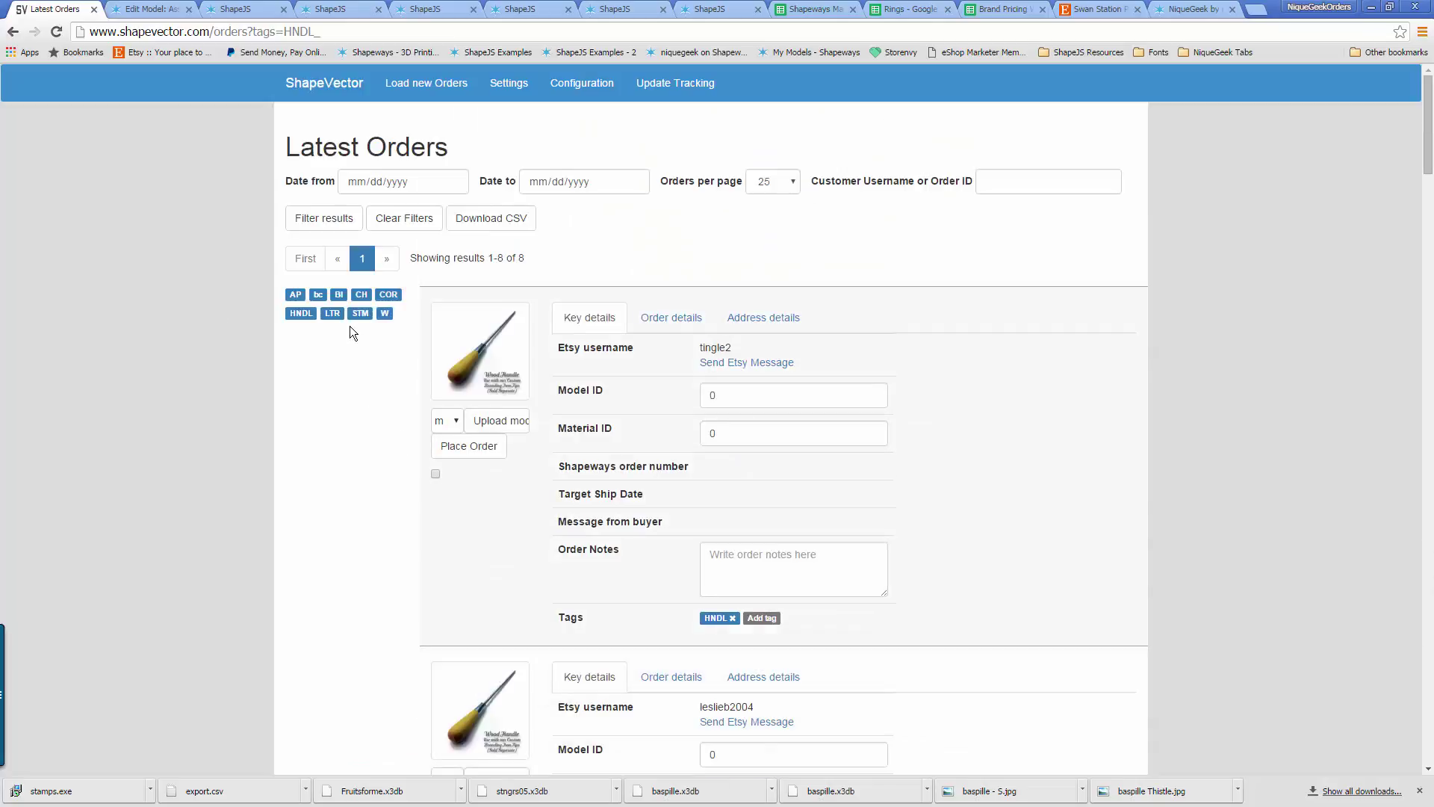
Add the TD tag to the first wood handle order and reload the orders page
{"action": "left_click", "coordinate": [774, 620]}
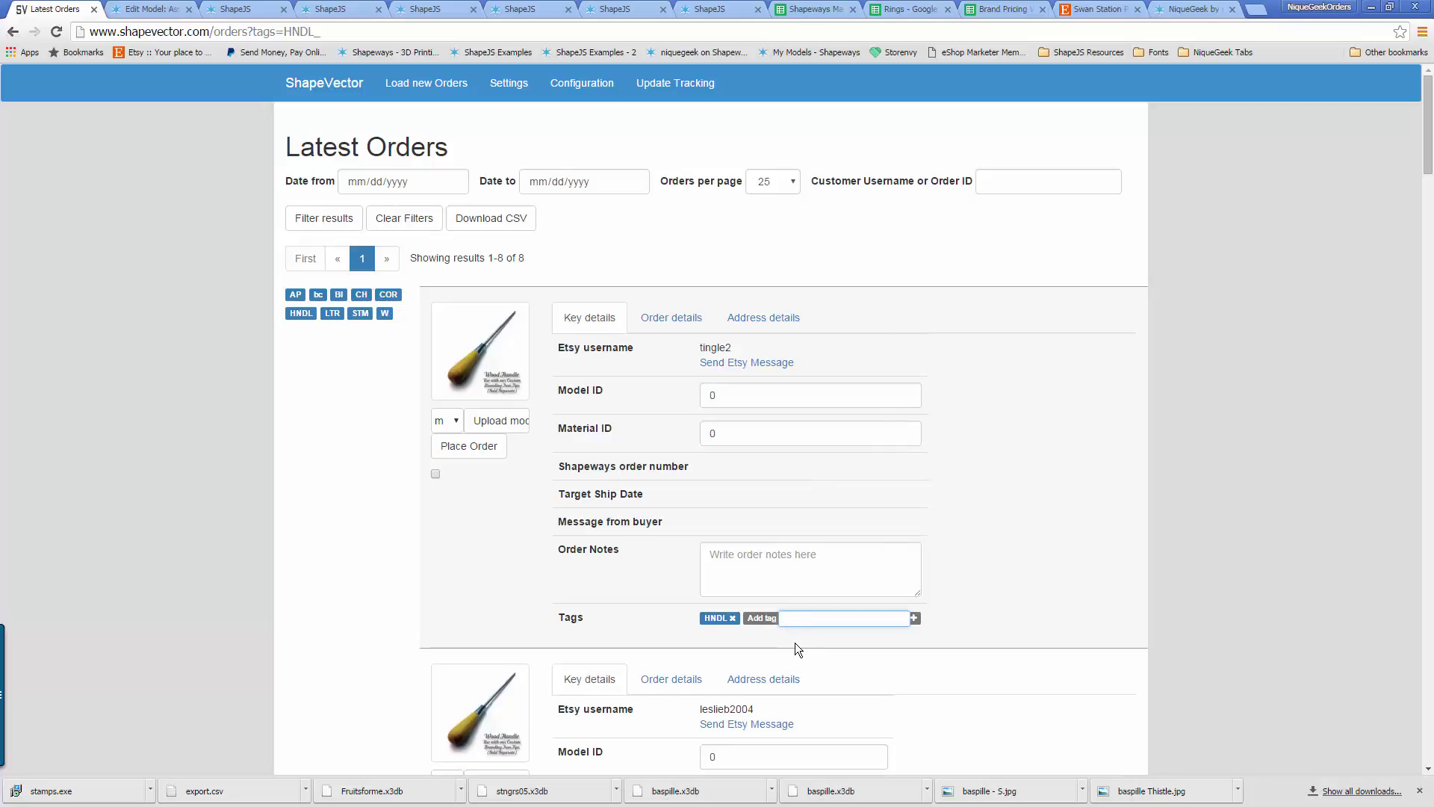
{"action": "type", "text": "T"}
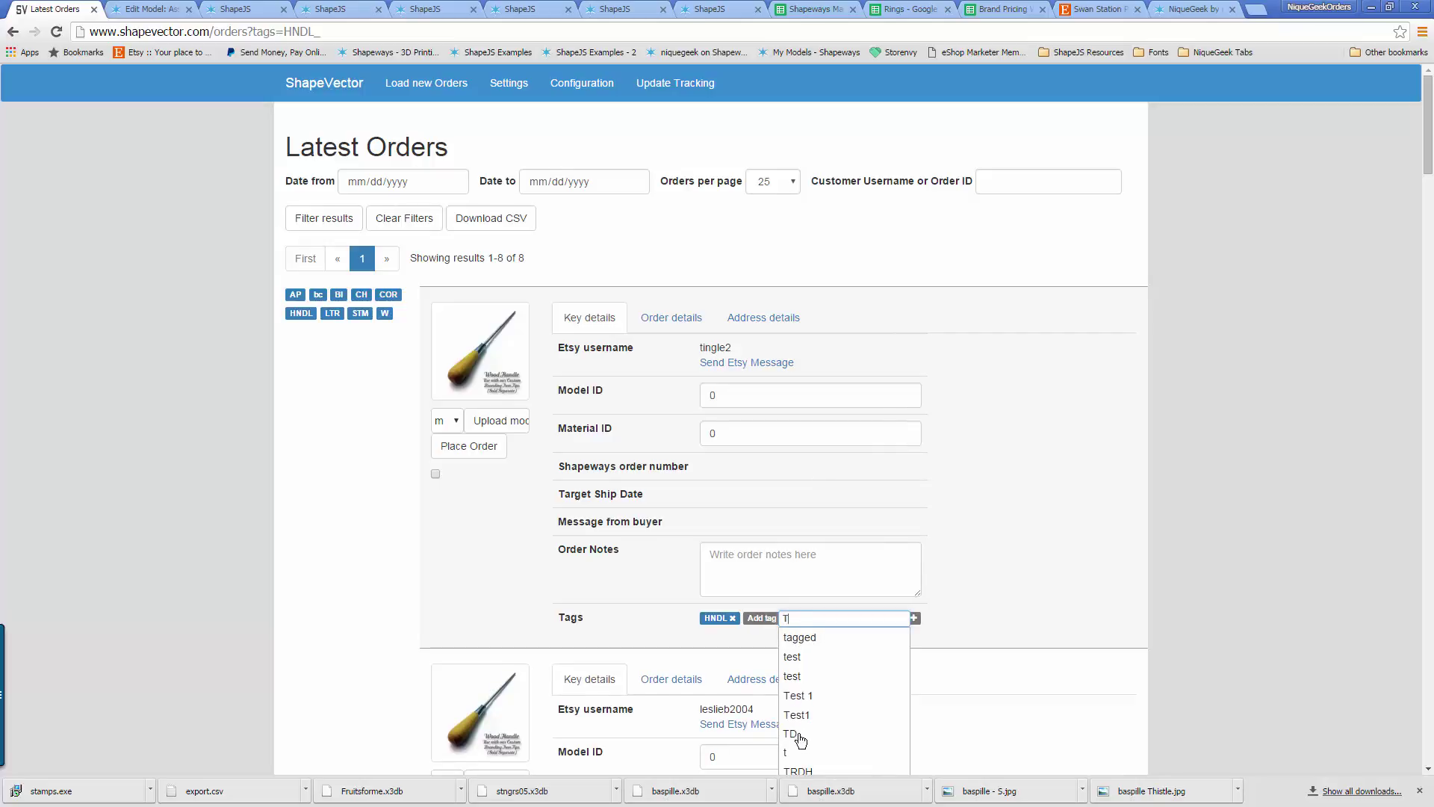
{"action": "left_click", "coordinate": [798, 738]}
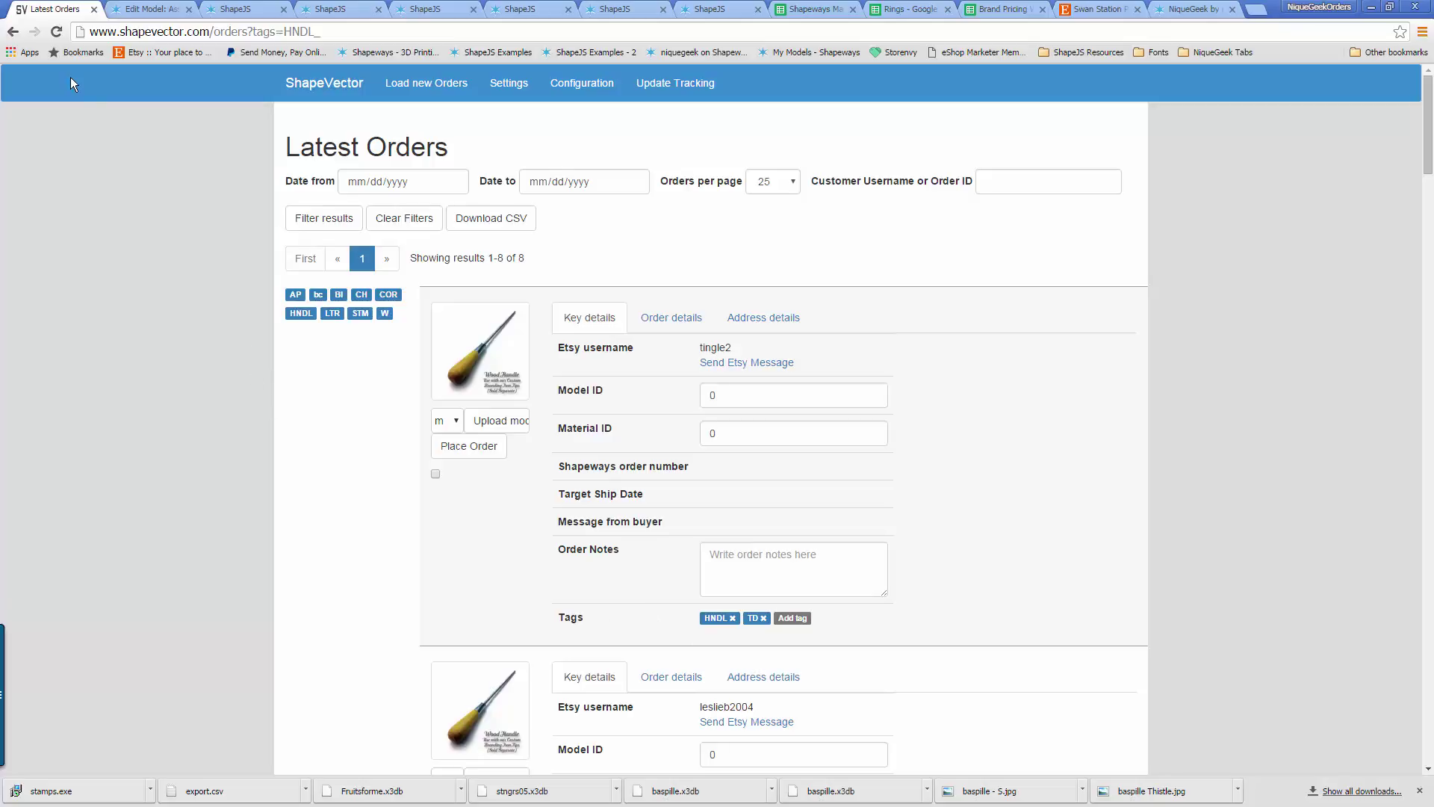
{"action": "left_click", "coordinate": [56, 31]}
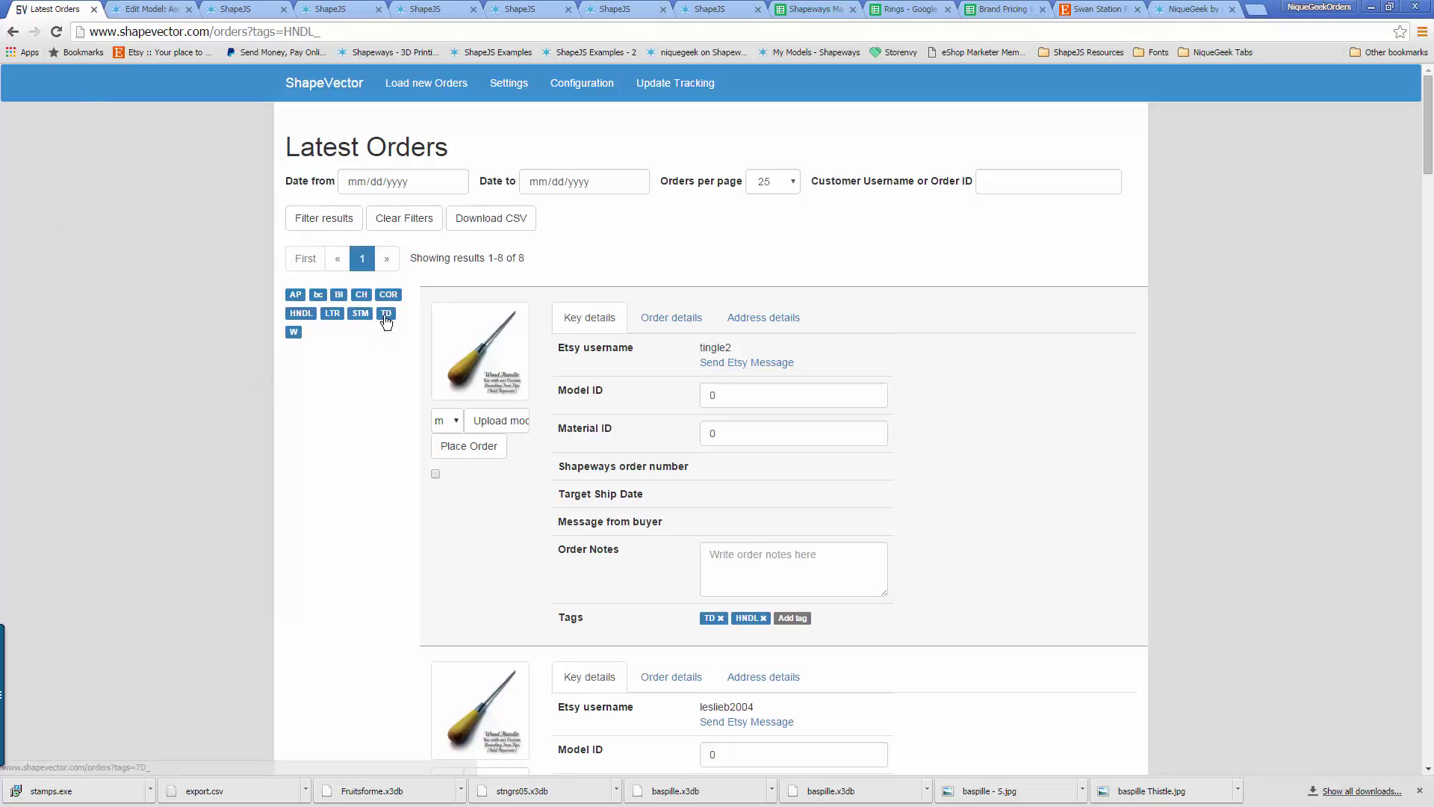
Filter the Latest Orders list by the TD tag and return to the unfiltered list
{"action": "left_click", "coordinate": [386, 316]}
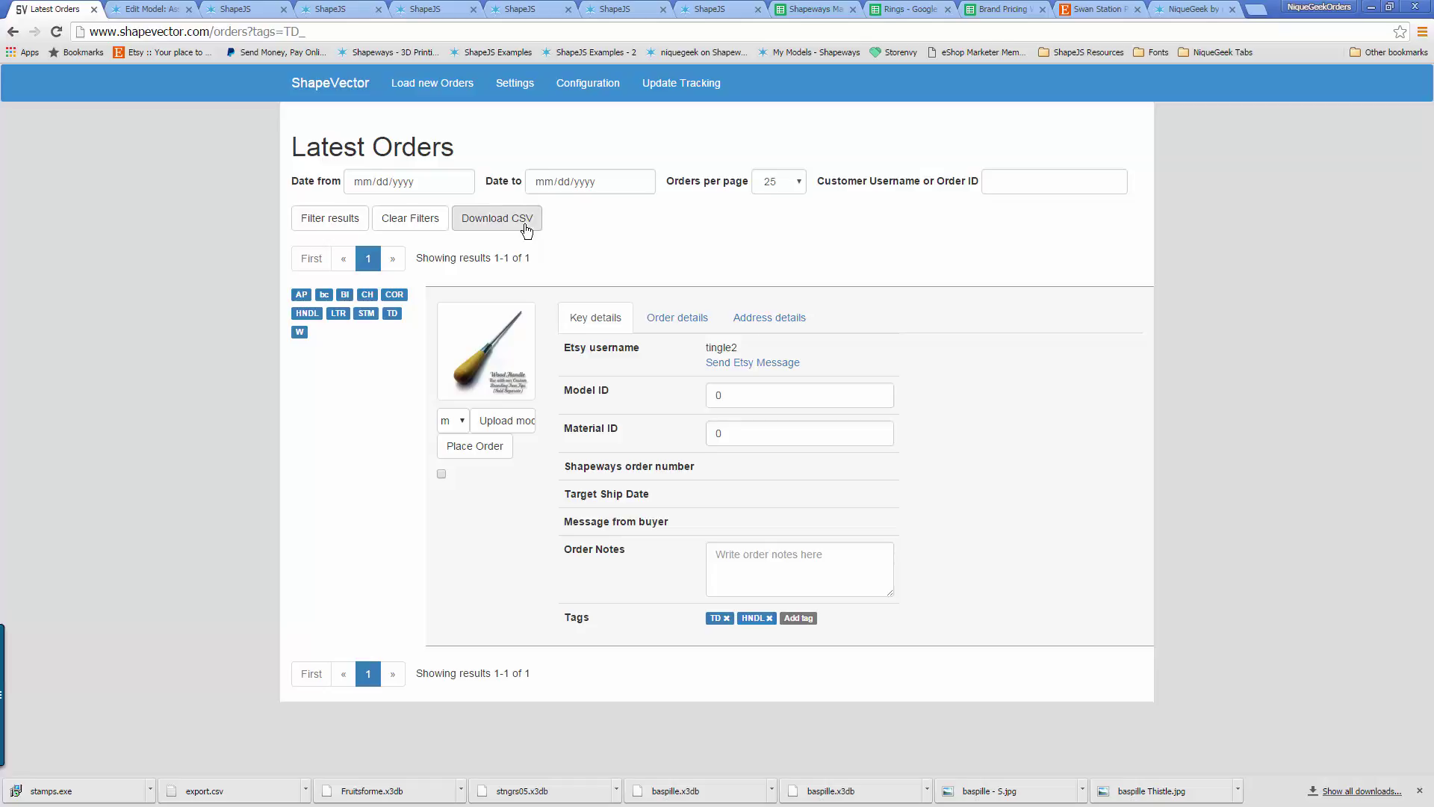
{"action": "left_click", "coordinate": [331, 83]}
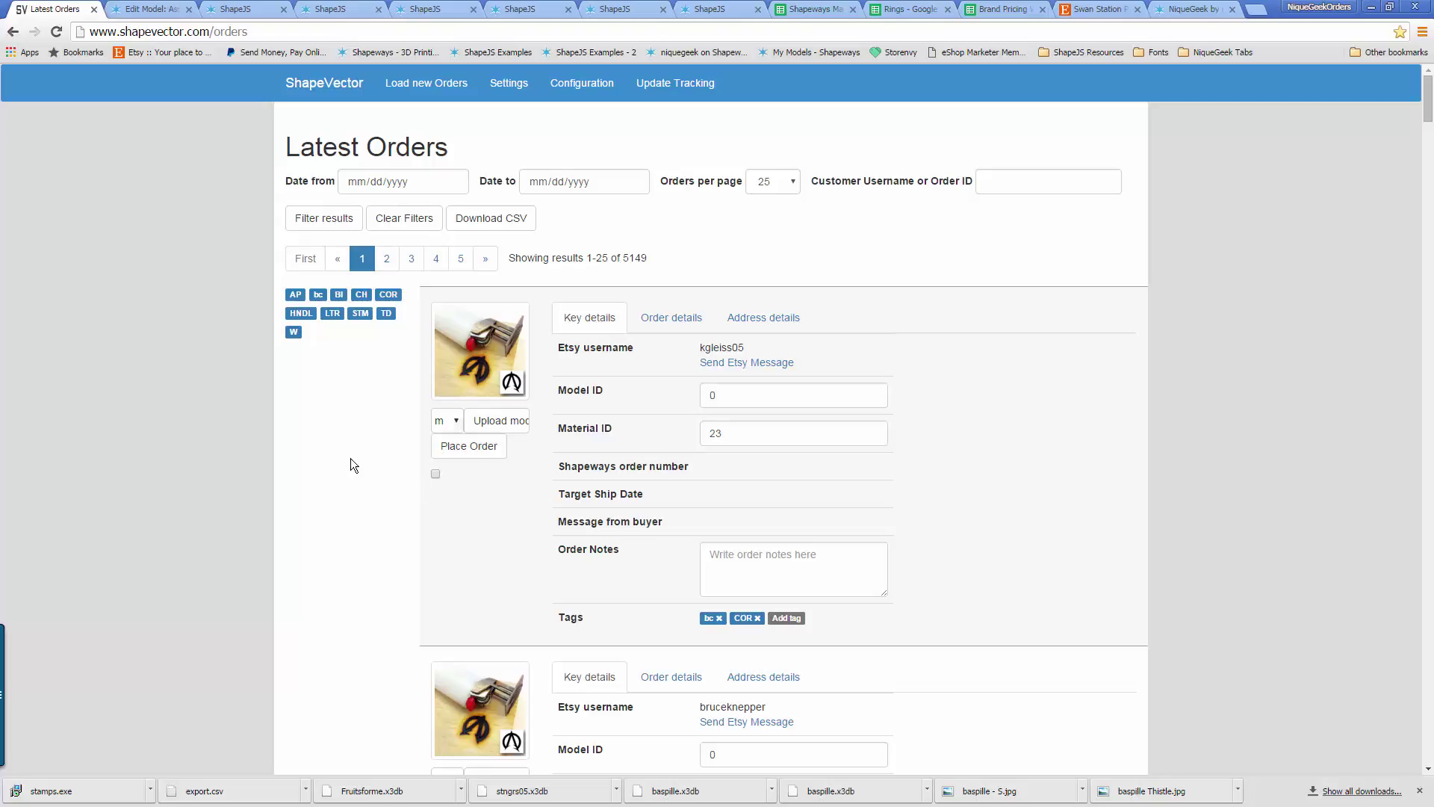
Look through the AP-tagged orders down to the end of the list and reload the page
{"action": "scroll", "coordinate": [383, 484], "scroll_direction": "down", "scroll_amount": 1}
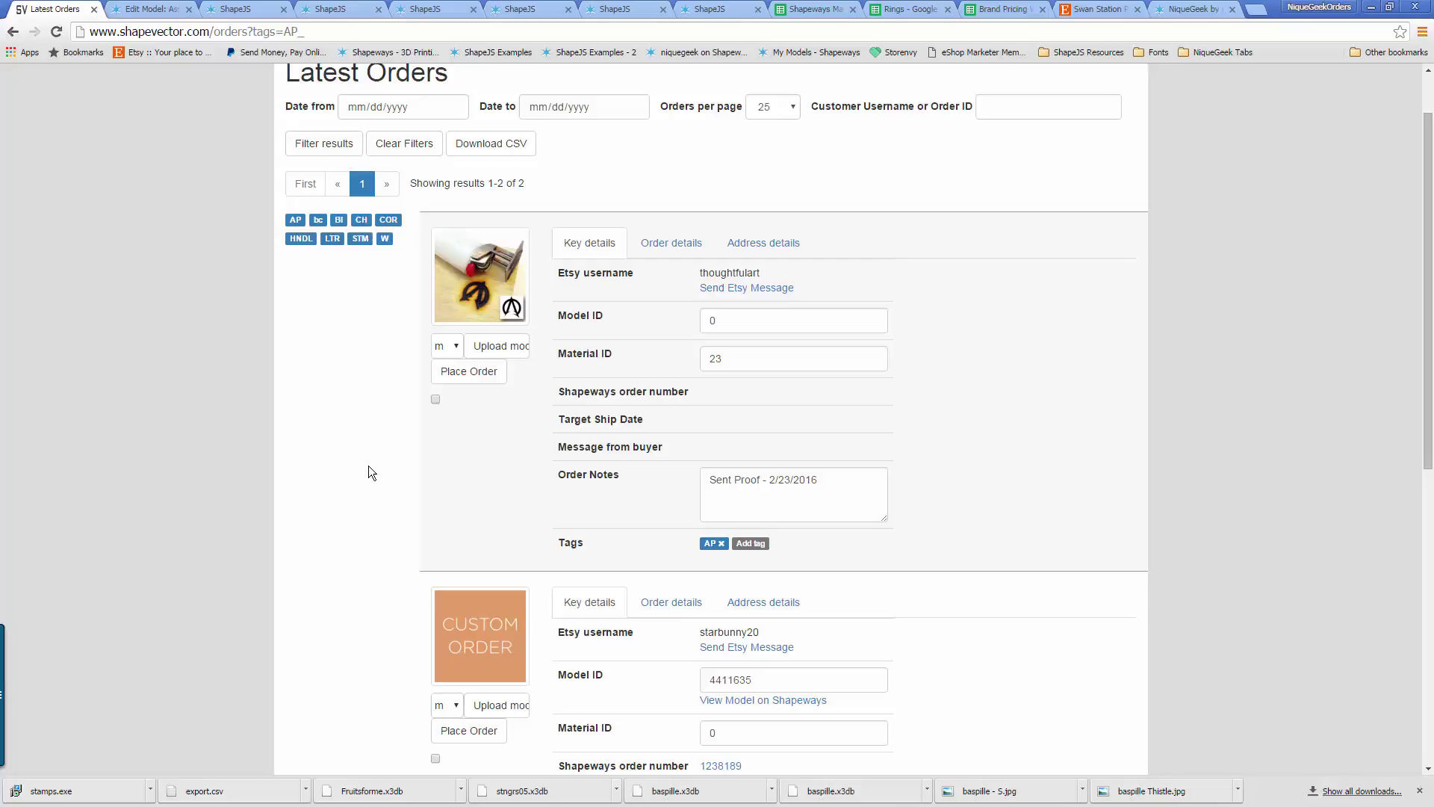
{"action": "scroll", "coordinate": [373, 469], "scroll_direction": "down", "scroll_amount": 6}
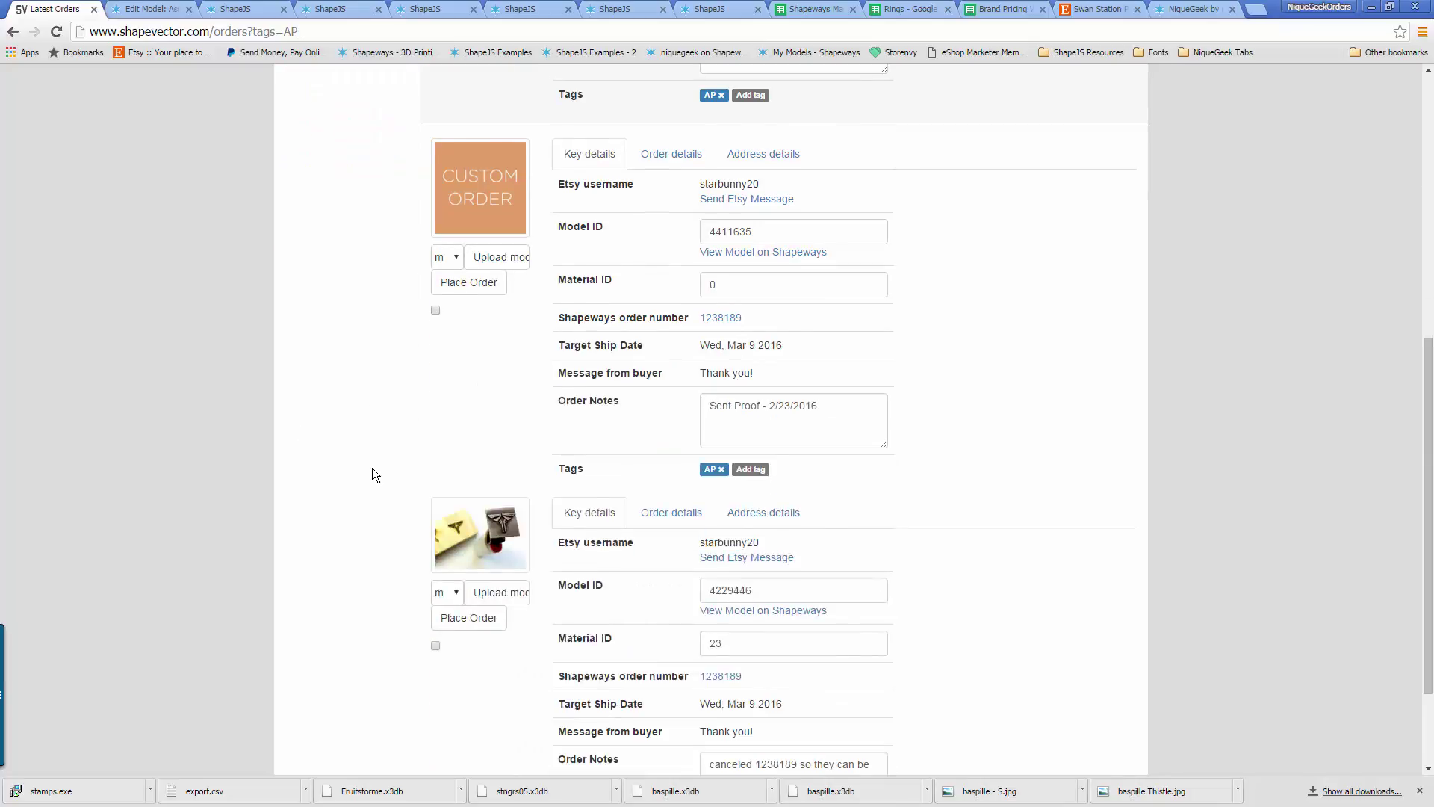
{"action": "scroll", "coordinate": [372, 467], "scroll_direction": "down", "scroll_amount": 2}
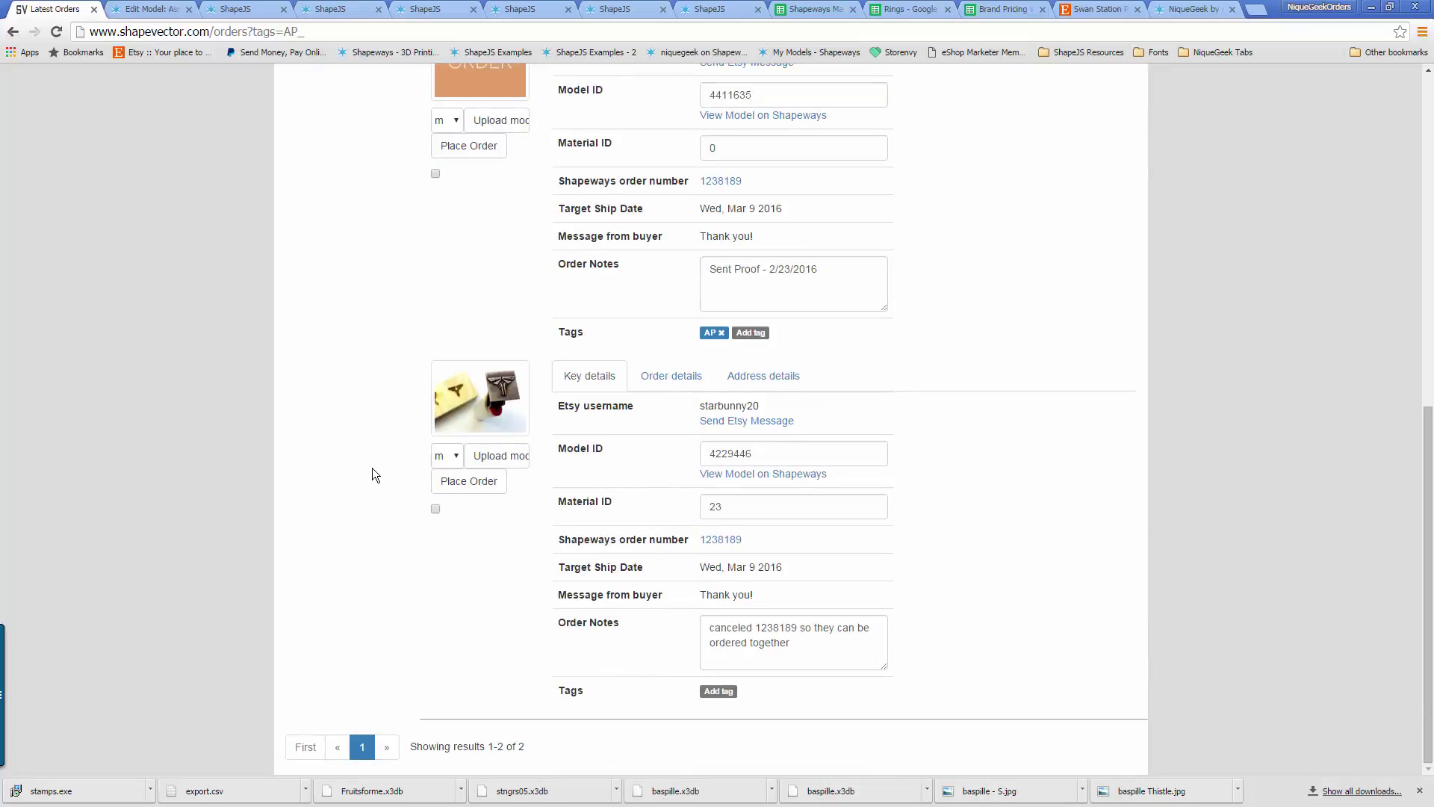
{"action": "key", "text": "F5"}
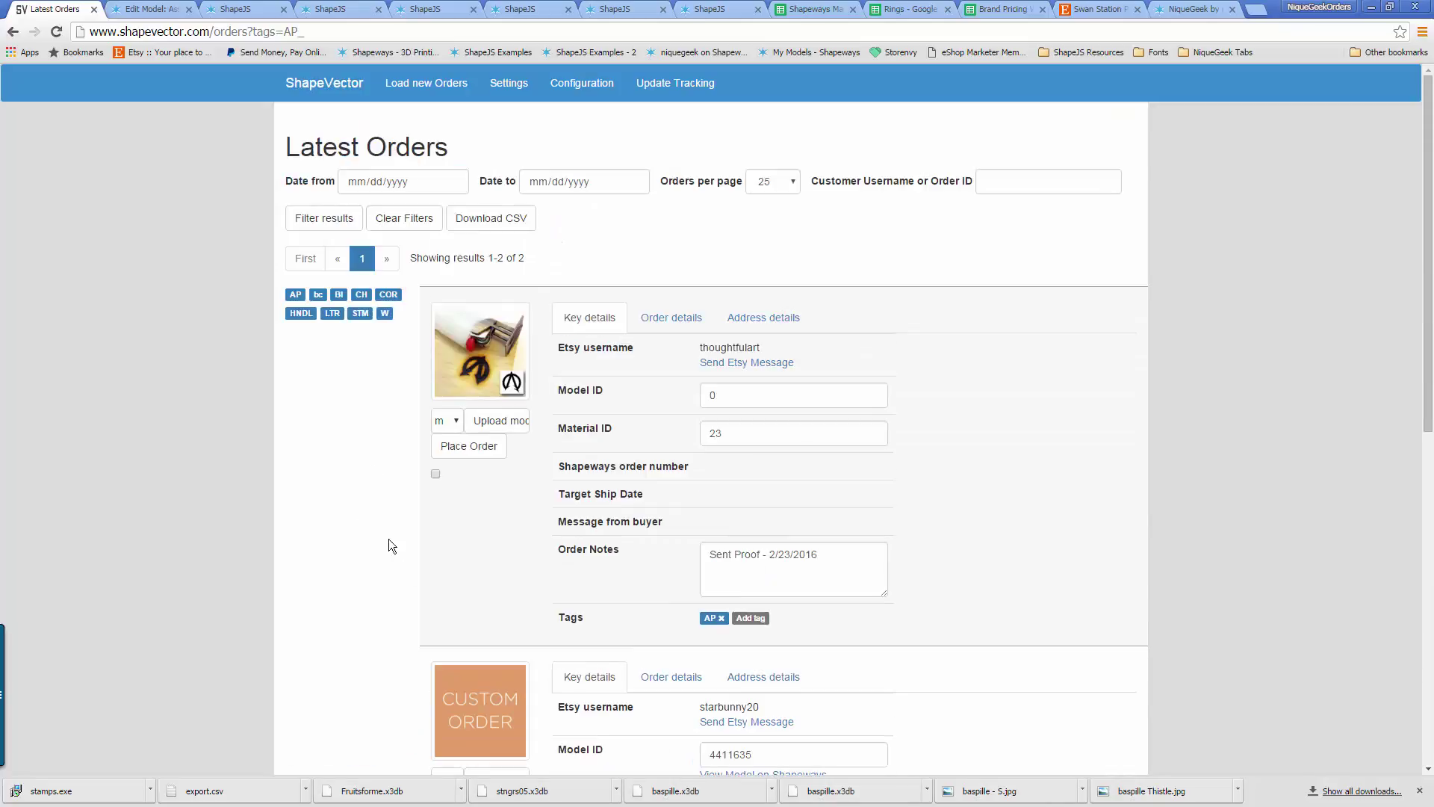